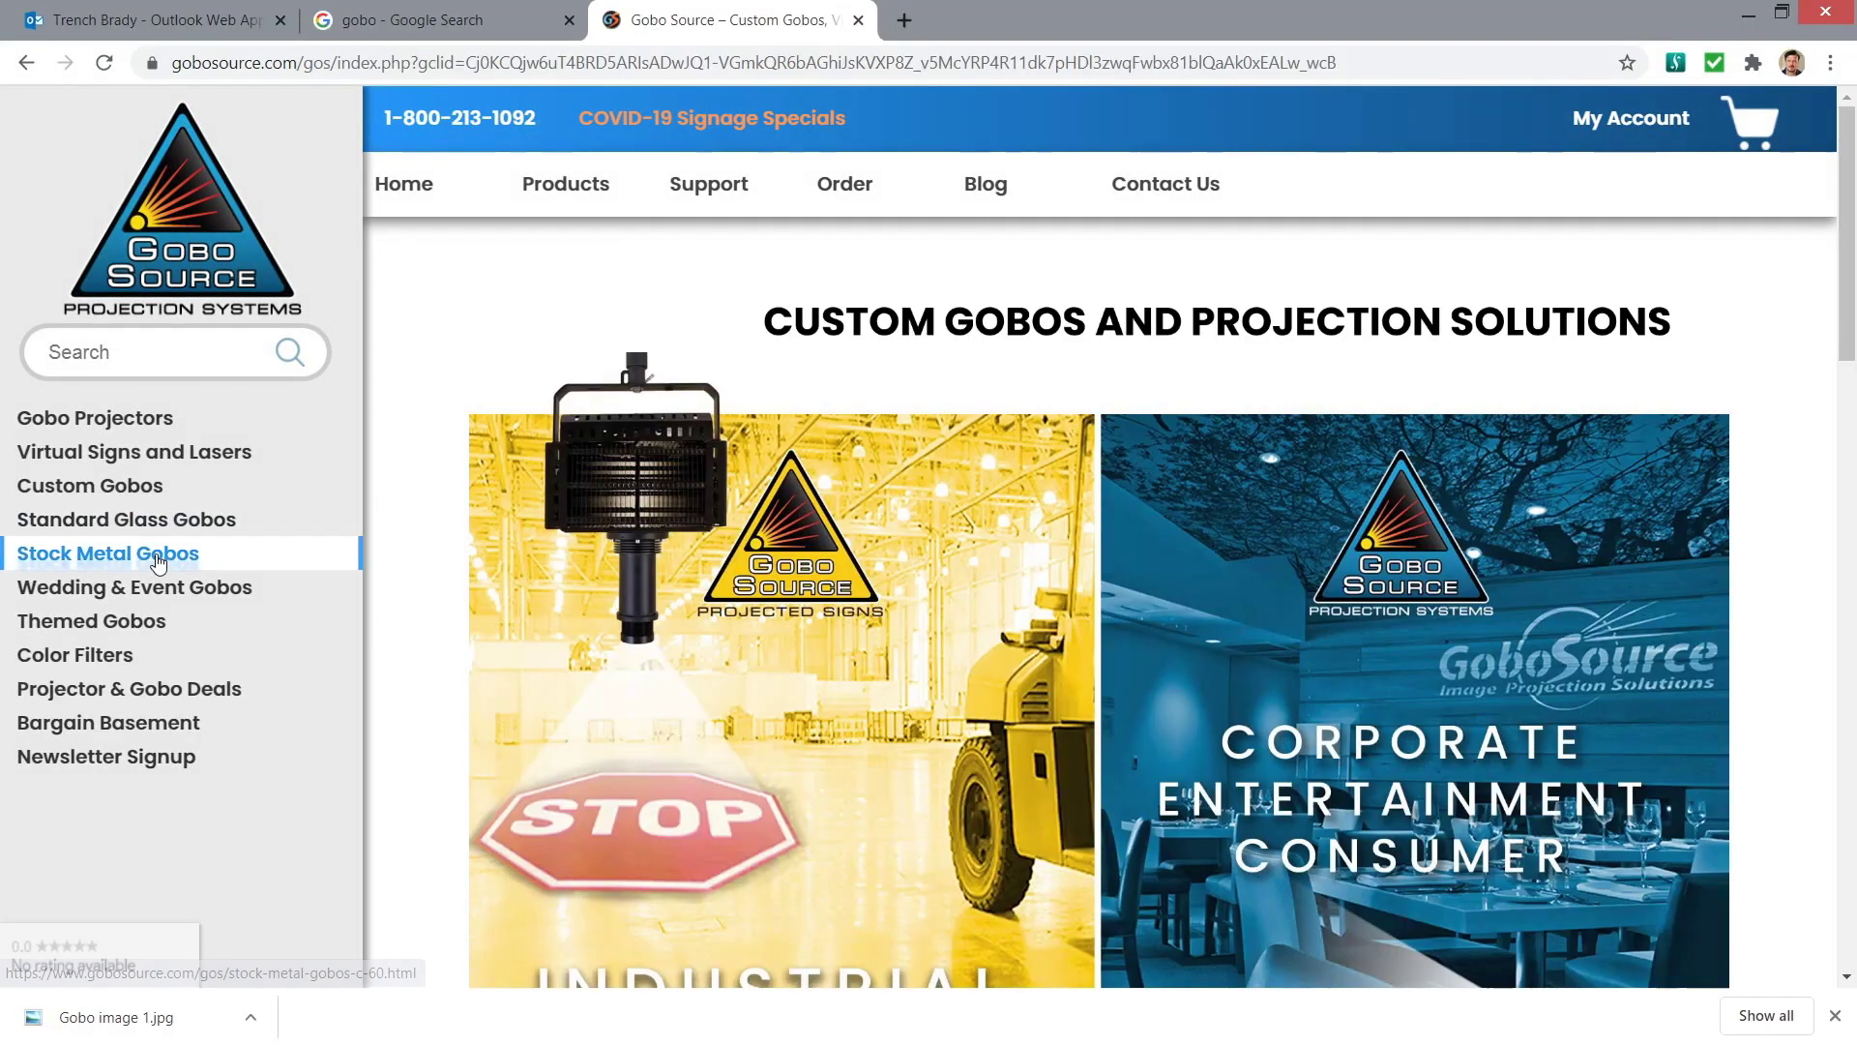
# Step: Browse Stock Metal Gobos > Foliage Breakups to the Blossoms RSS 77774 product page
pyautogui.click(150, 532)
pyautogui.scroll(-3, 1187, 471)
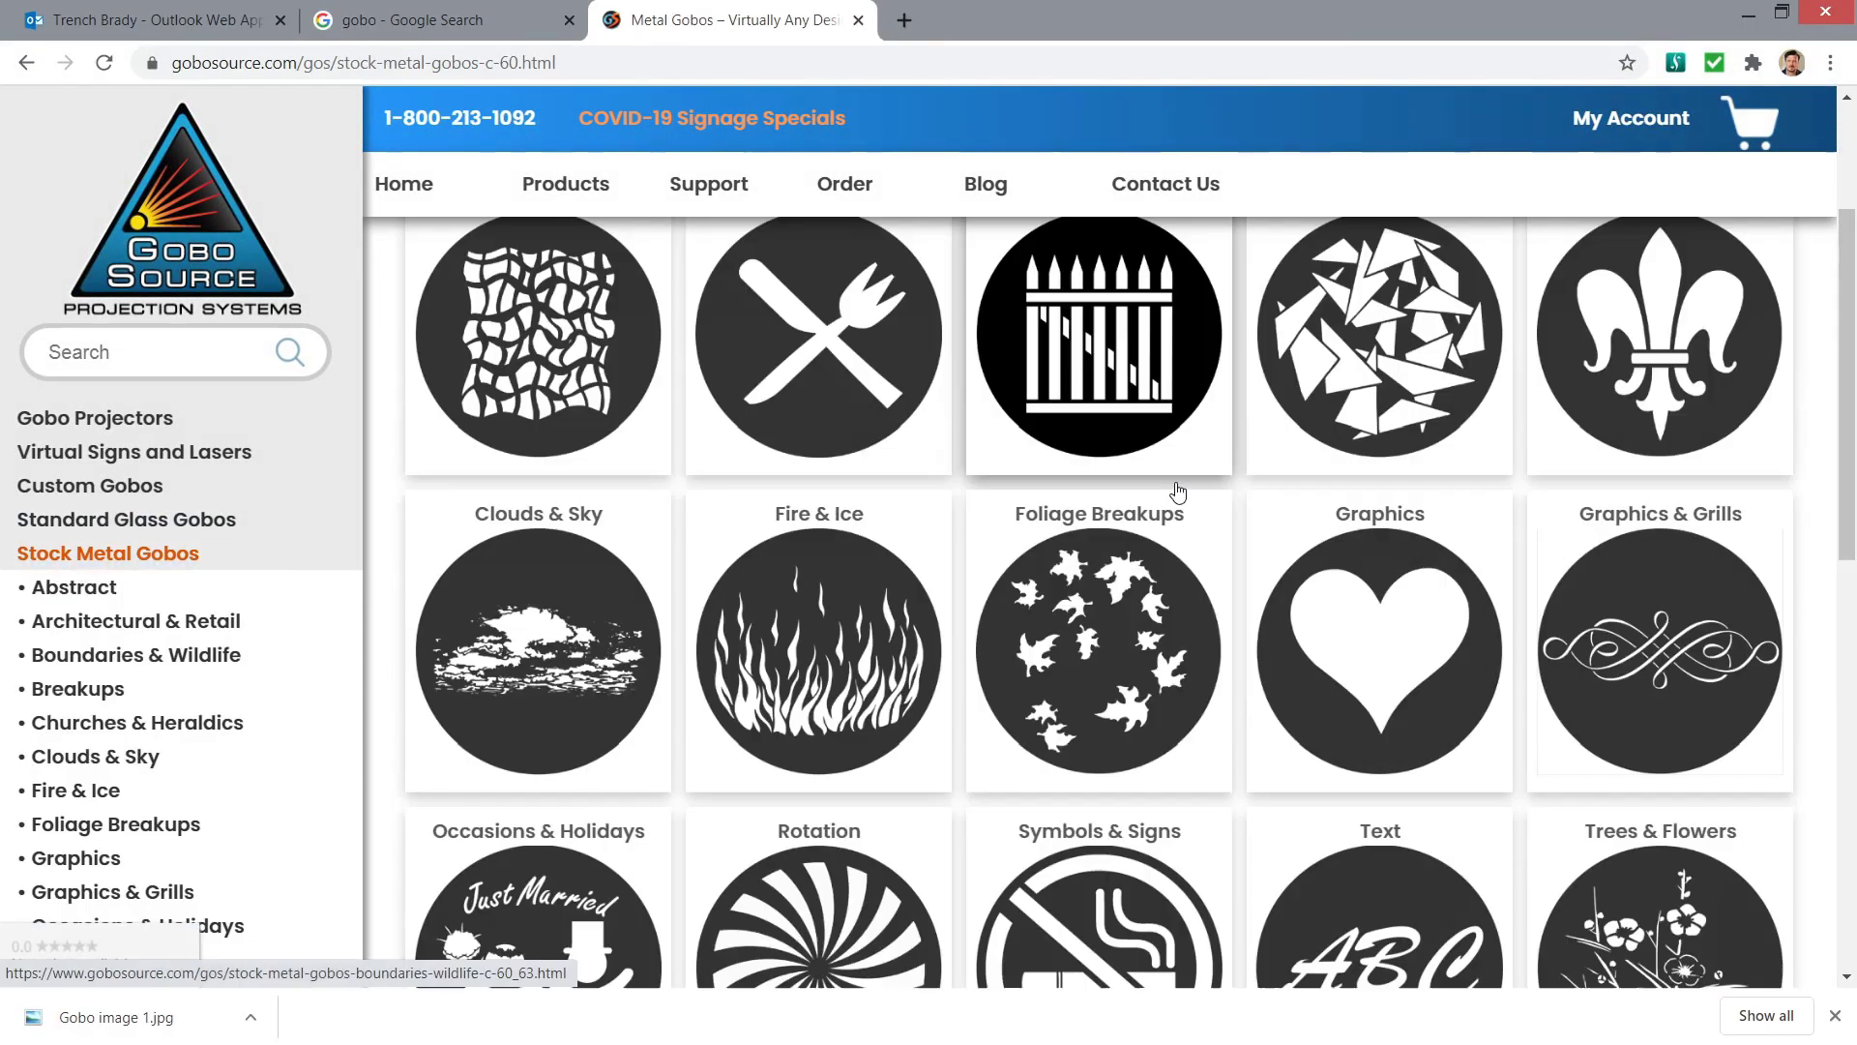
pyautogui.scroll(-6, 1177, 492)
pyautogui.click(116, 824)
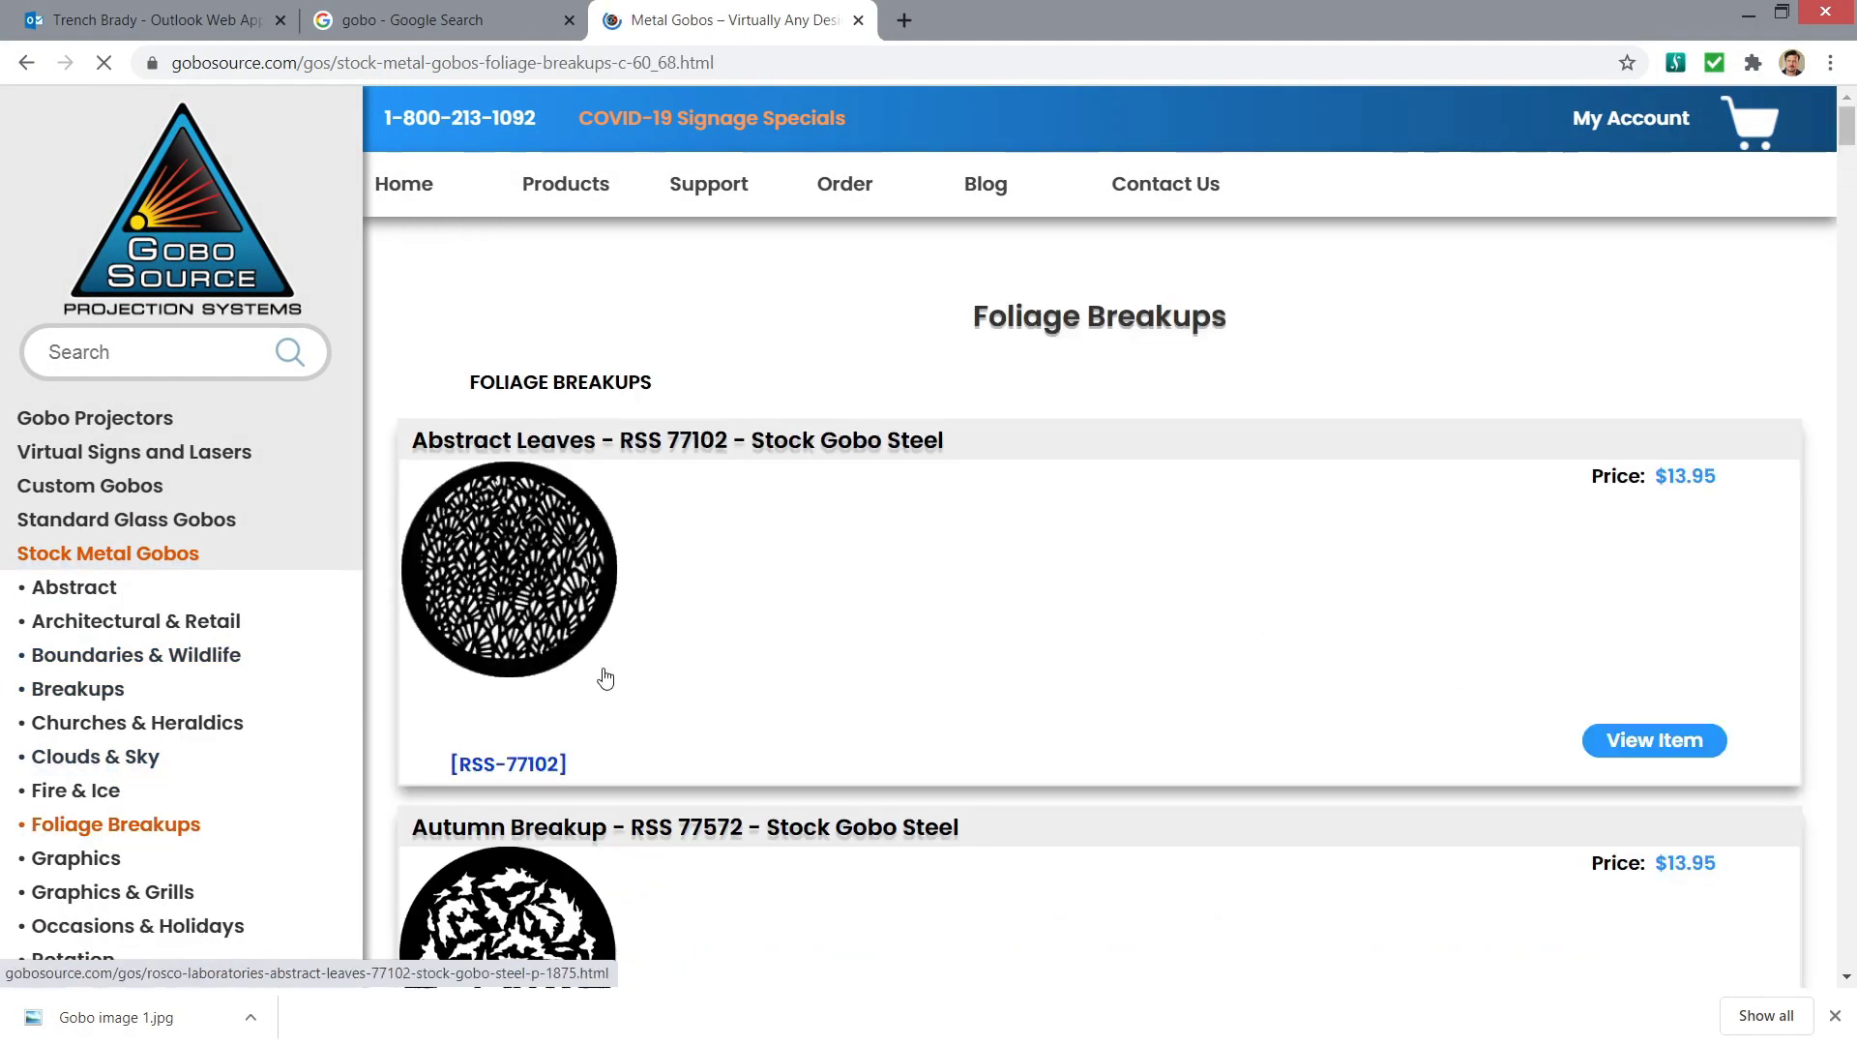
pyautogui.scroll(-20, 859, 517)
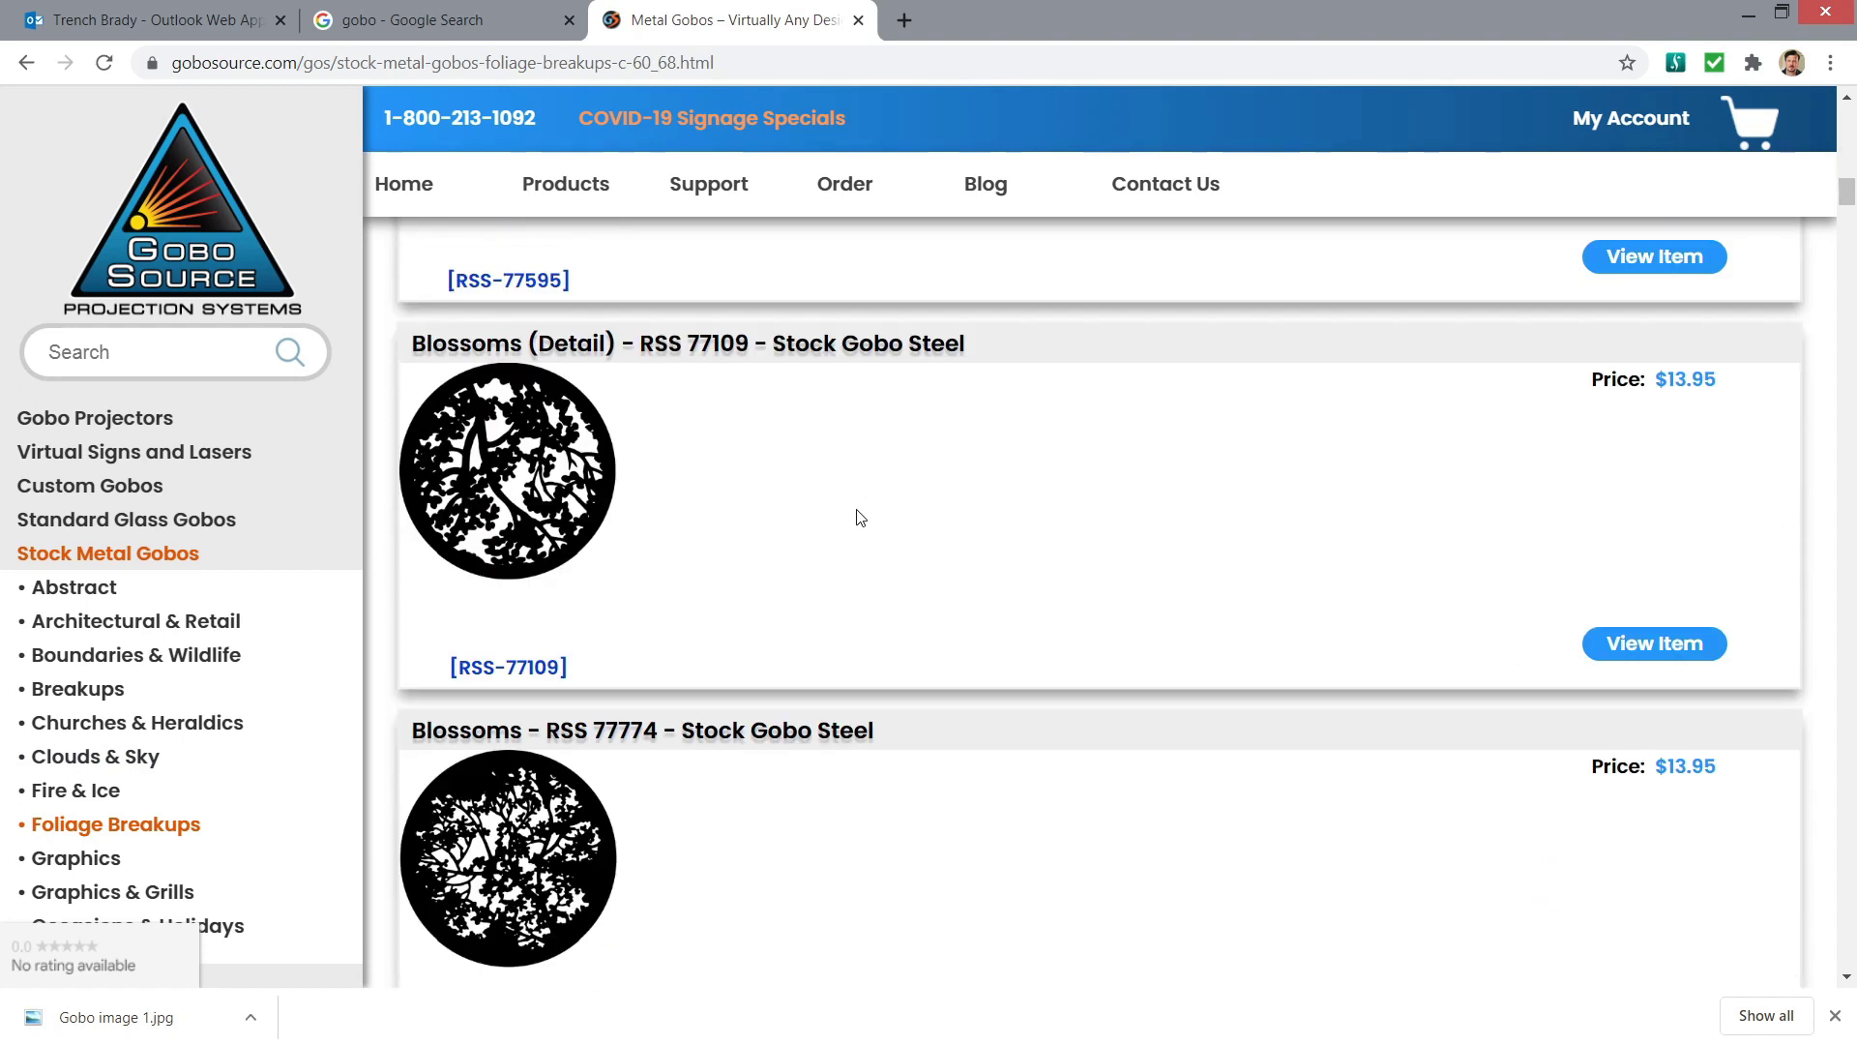
pyautogui.scroll(-3, 771, 480)
pyautogui.click(580, 622)
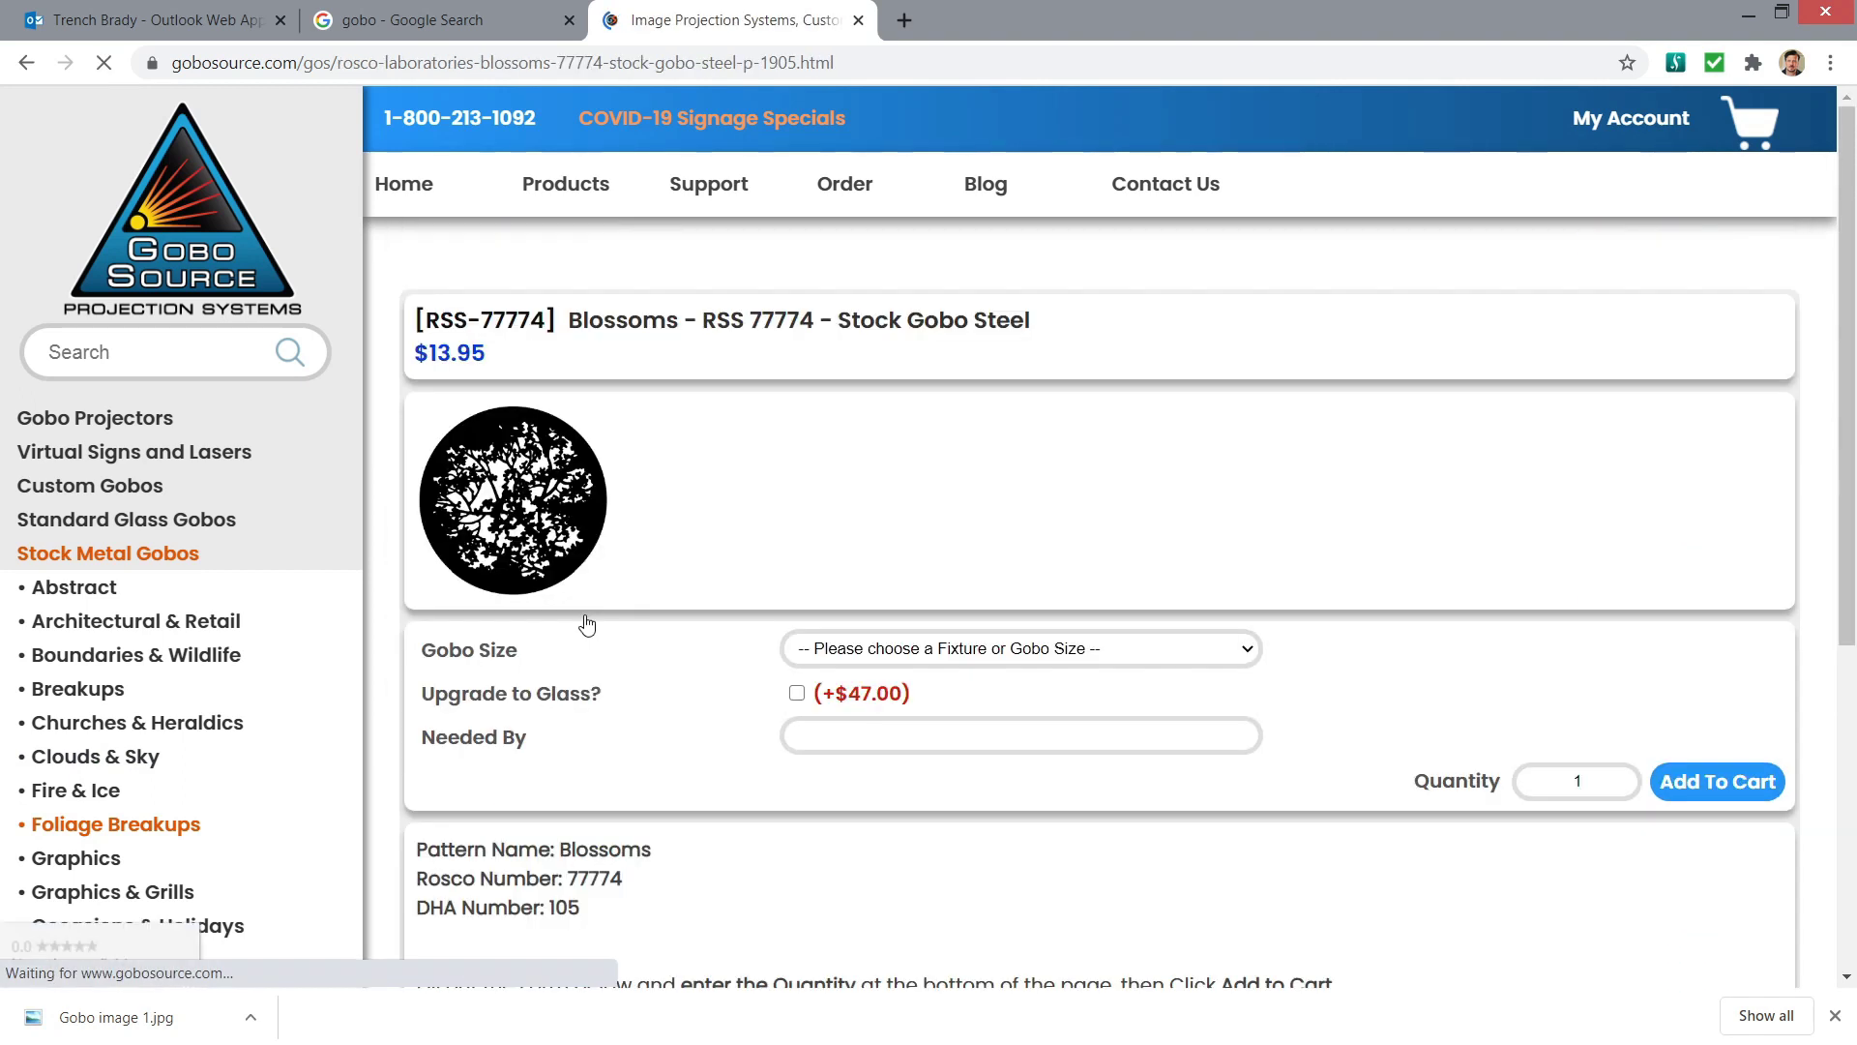
# Step: Enlarge the Blossoms gobo image and copy it to the clipboard
pyautogui.click(531, 505)
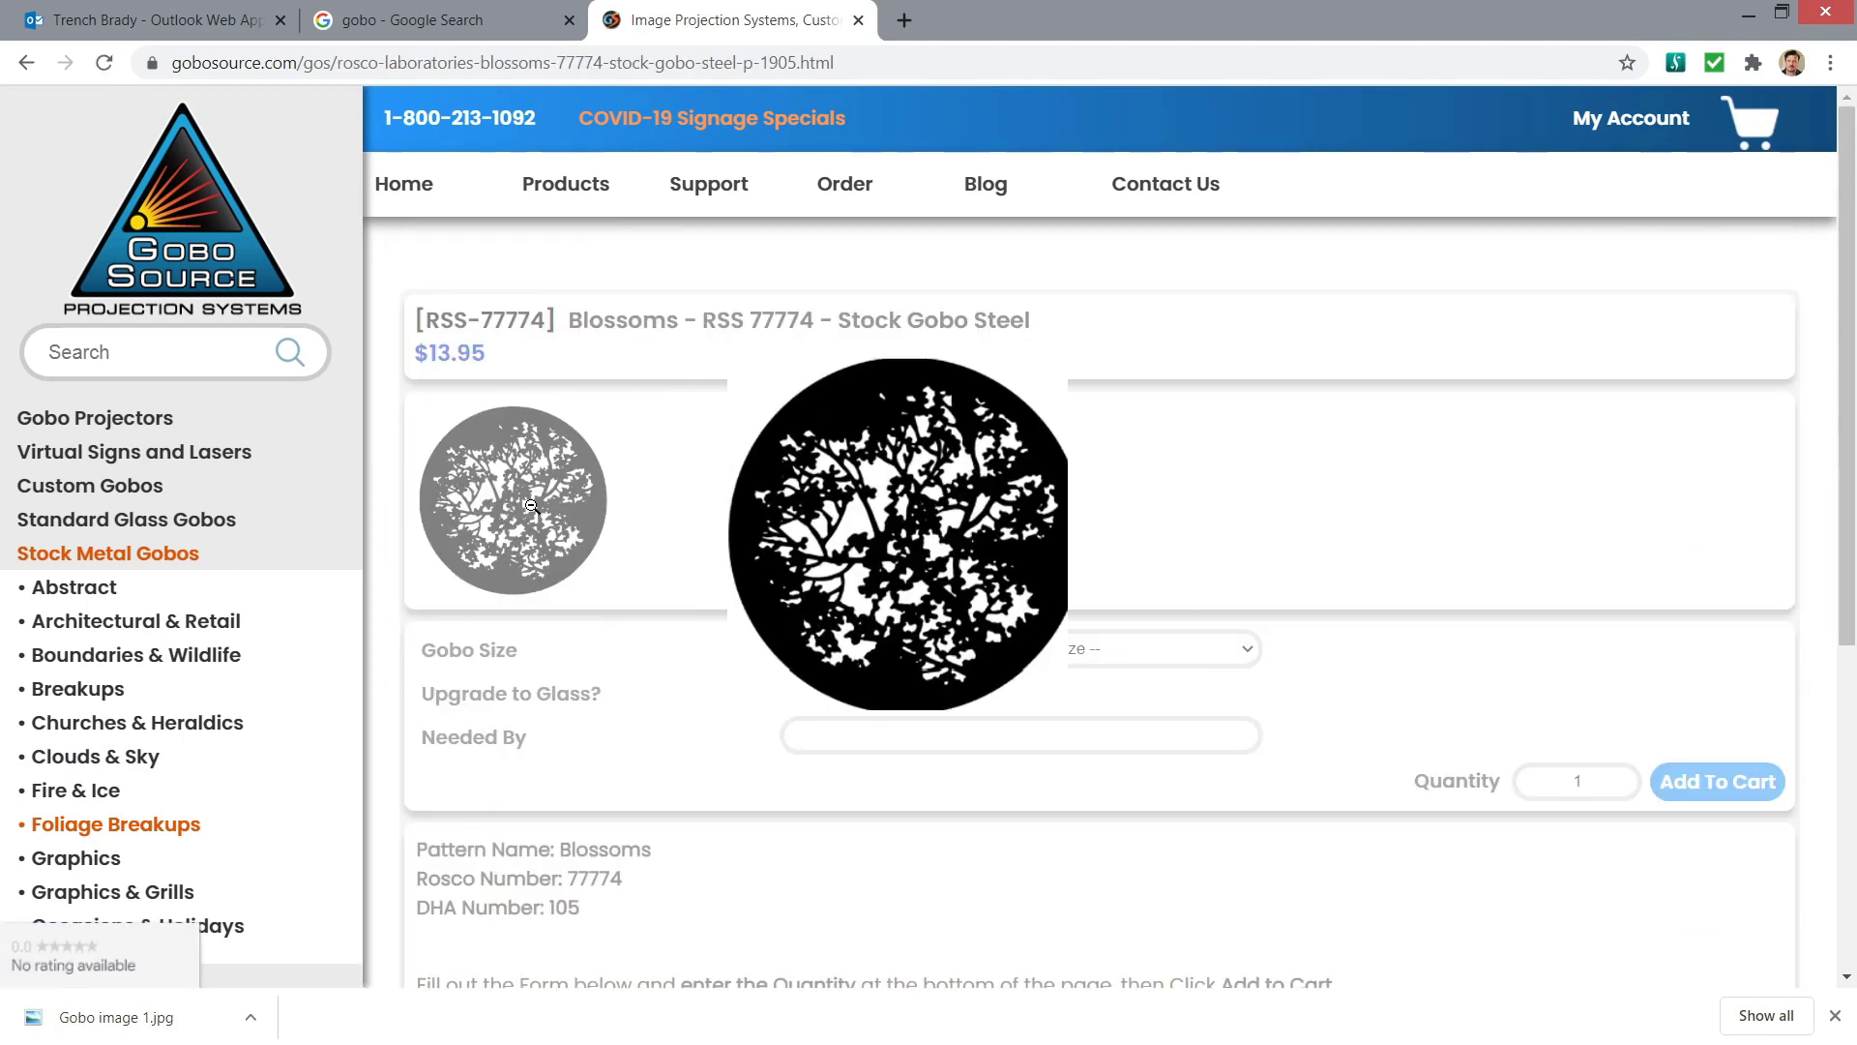
pyautogui.rightClick(1038, 521)
pyautogui.click(1125, 595)
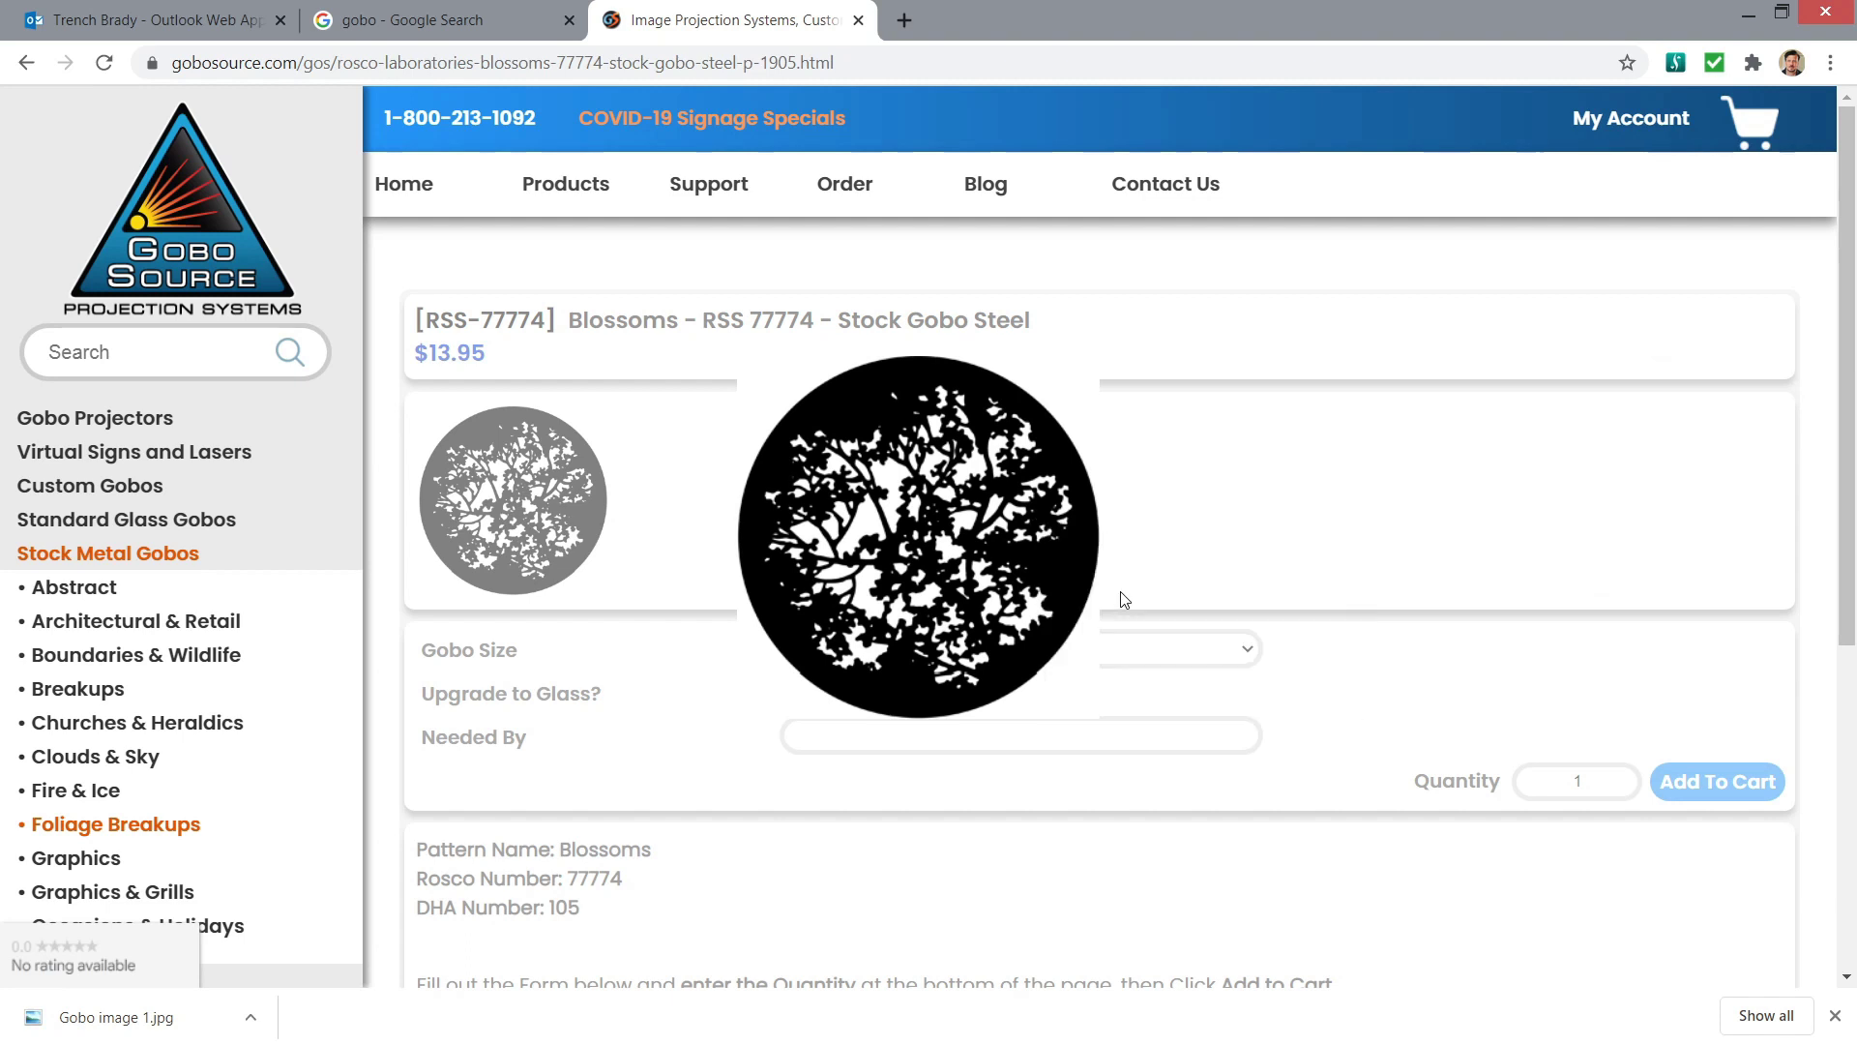
# Step: Create a new PHOTO-PAINT image from the clipboard gobo and zoom to 200%
pyautogui.hotkey('alt', 'Tab')
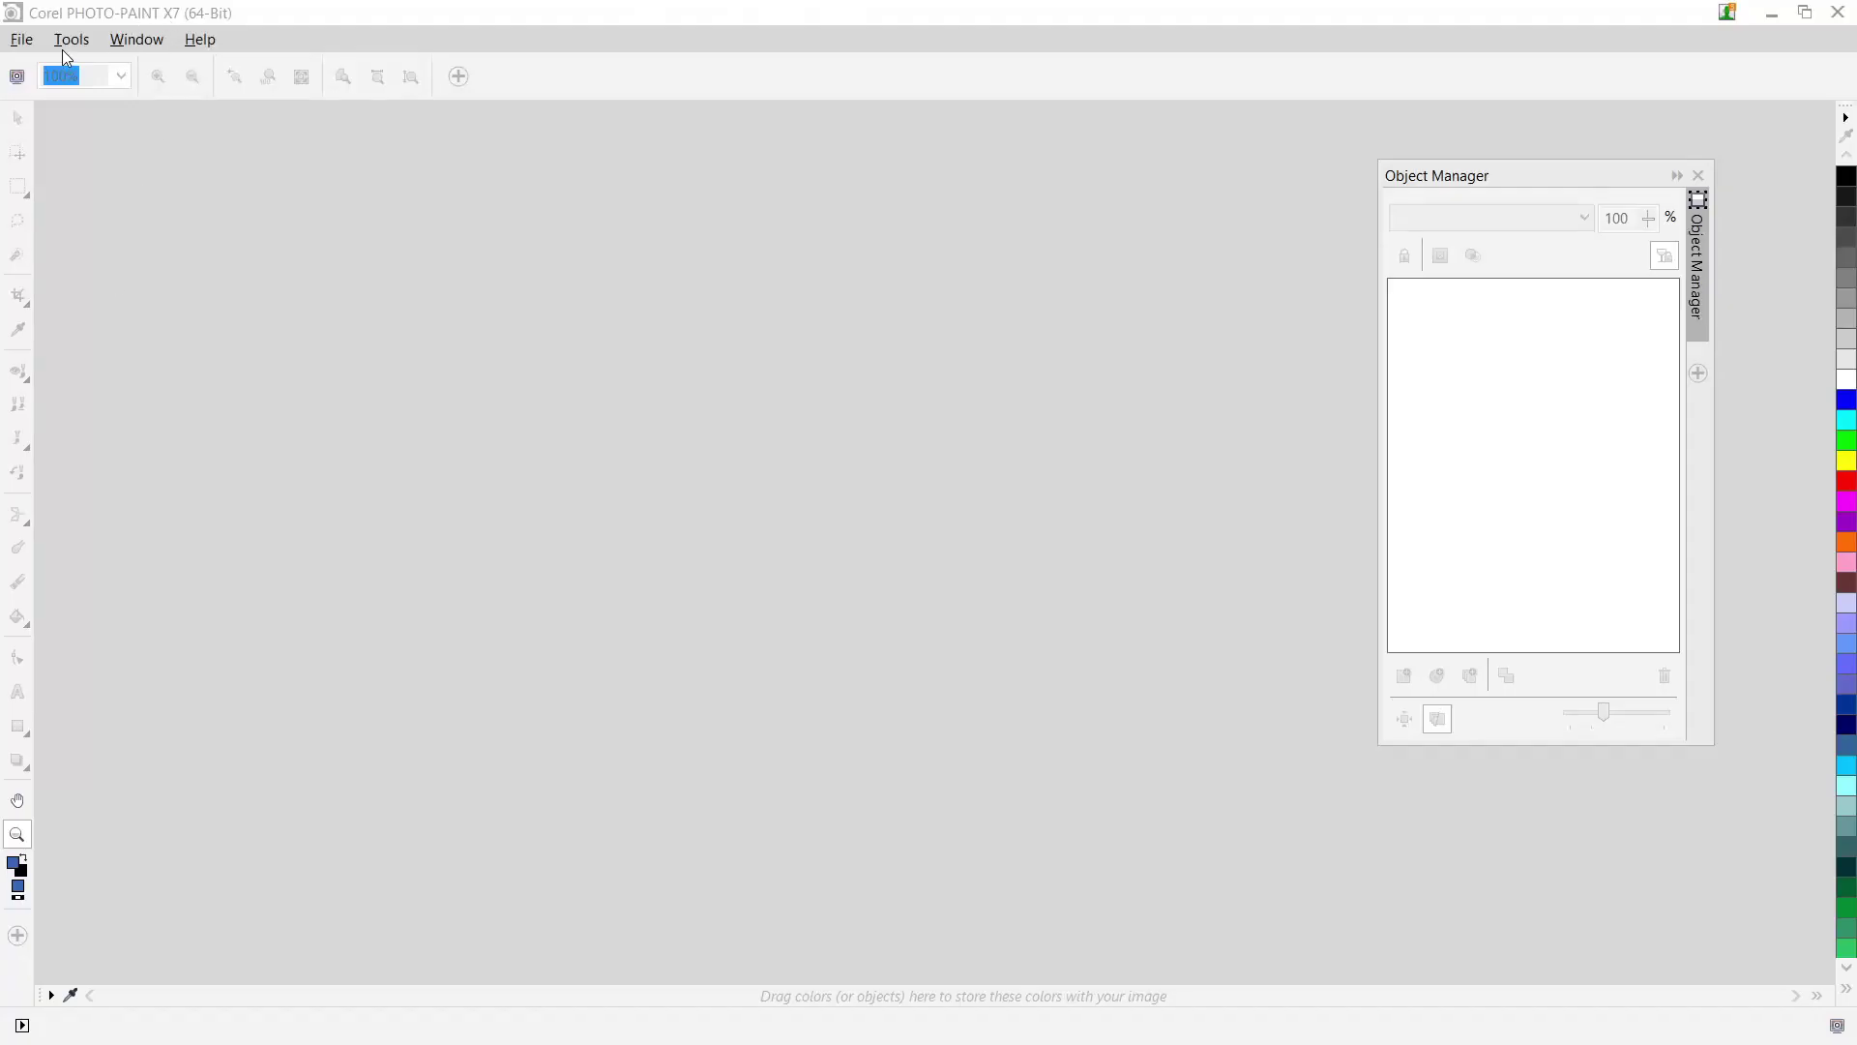
pyautogui.click(23, 40)
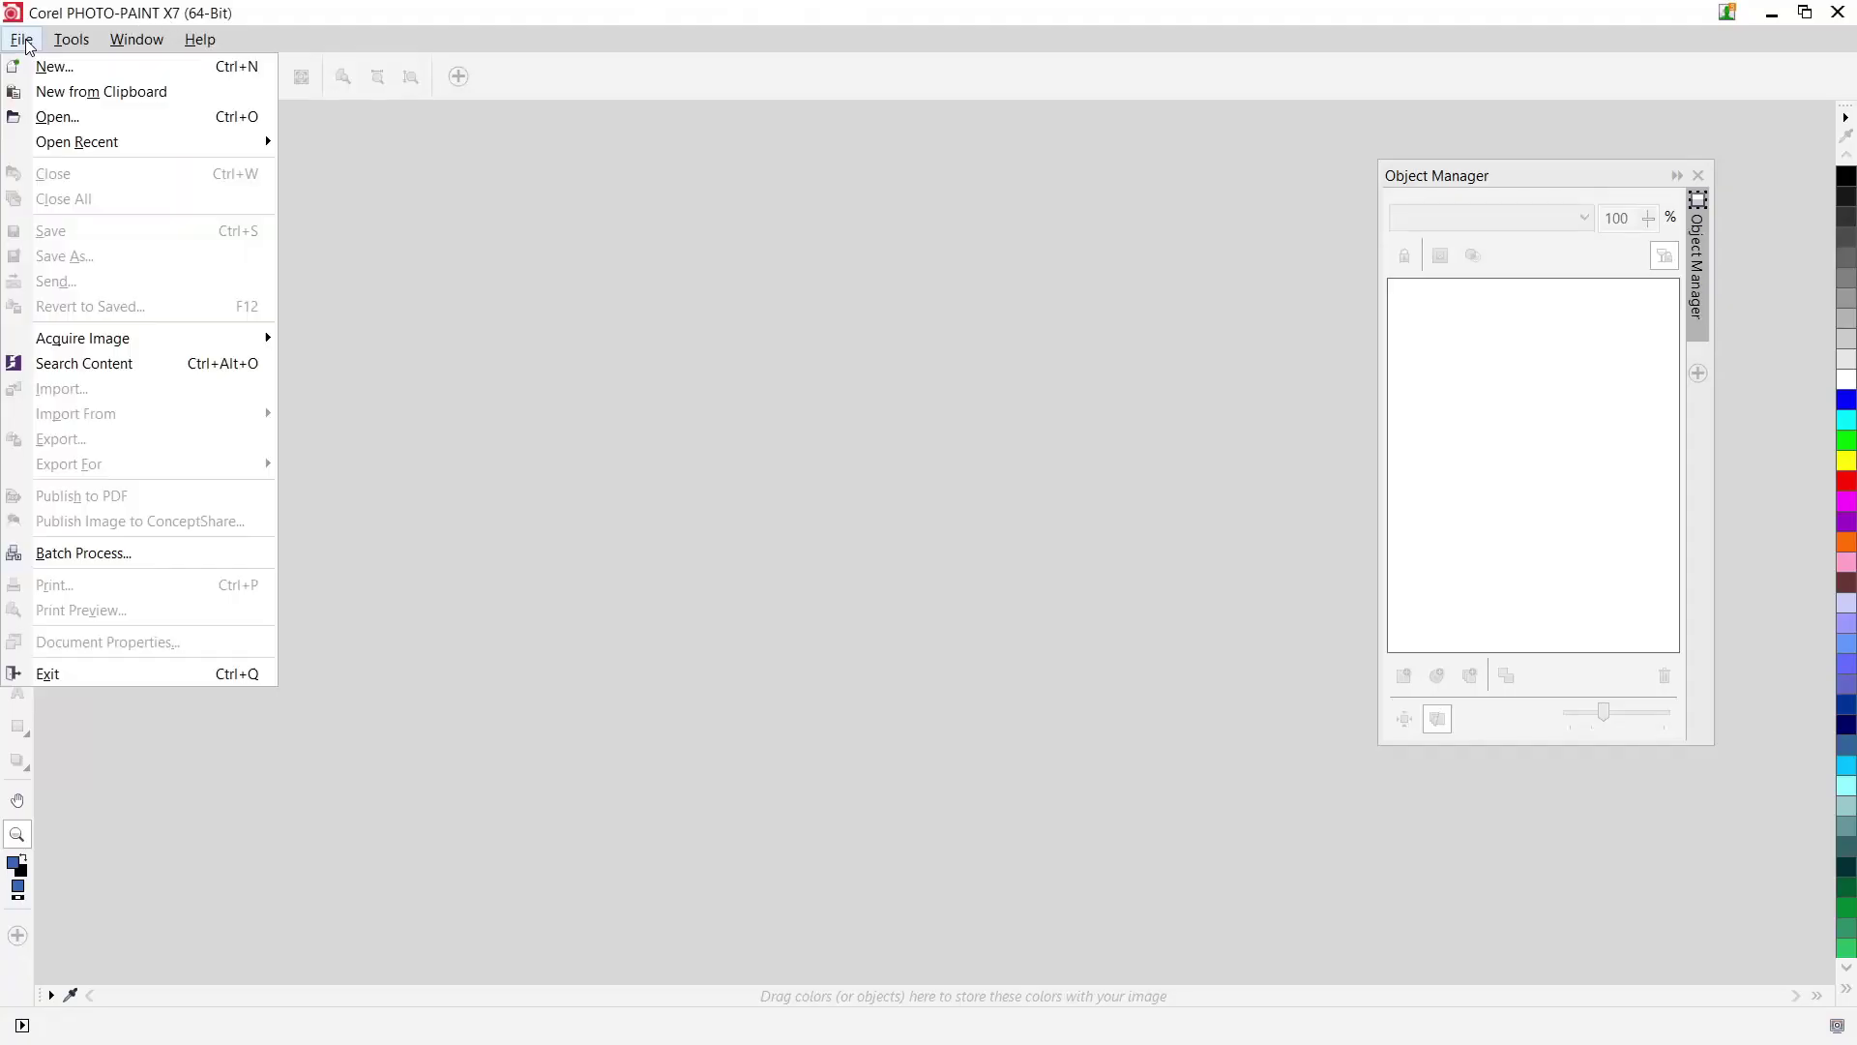
pyautogui.click(61, 92)
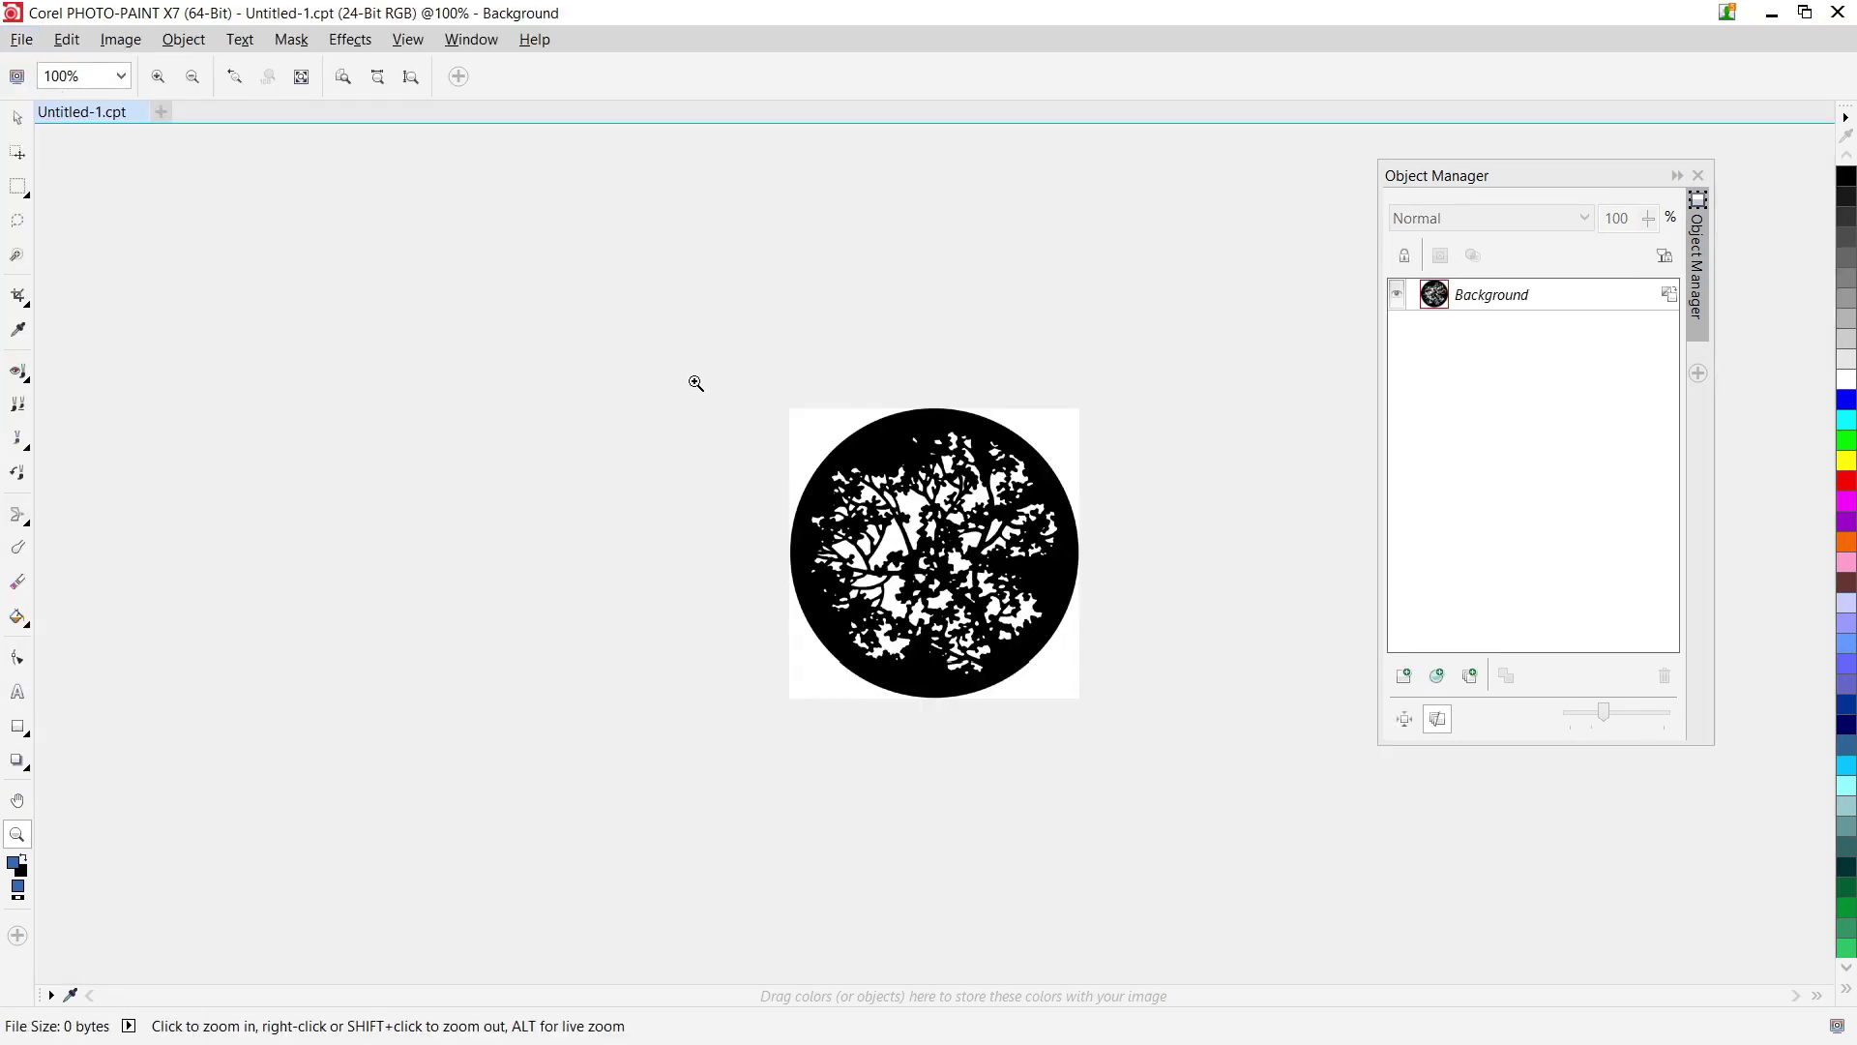
pyautogui.click(910, 586)
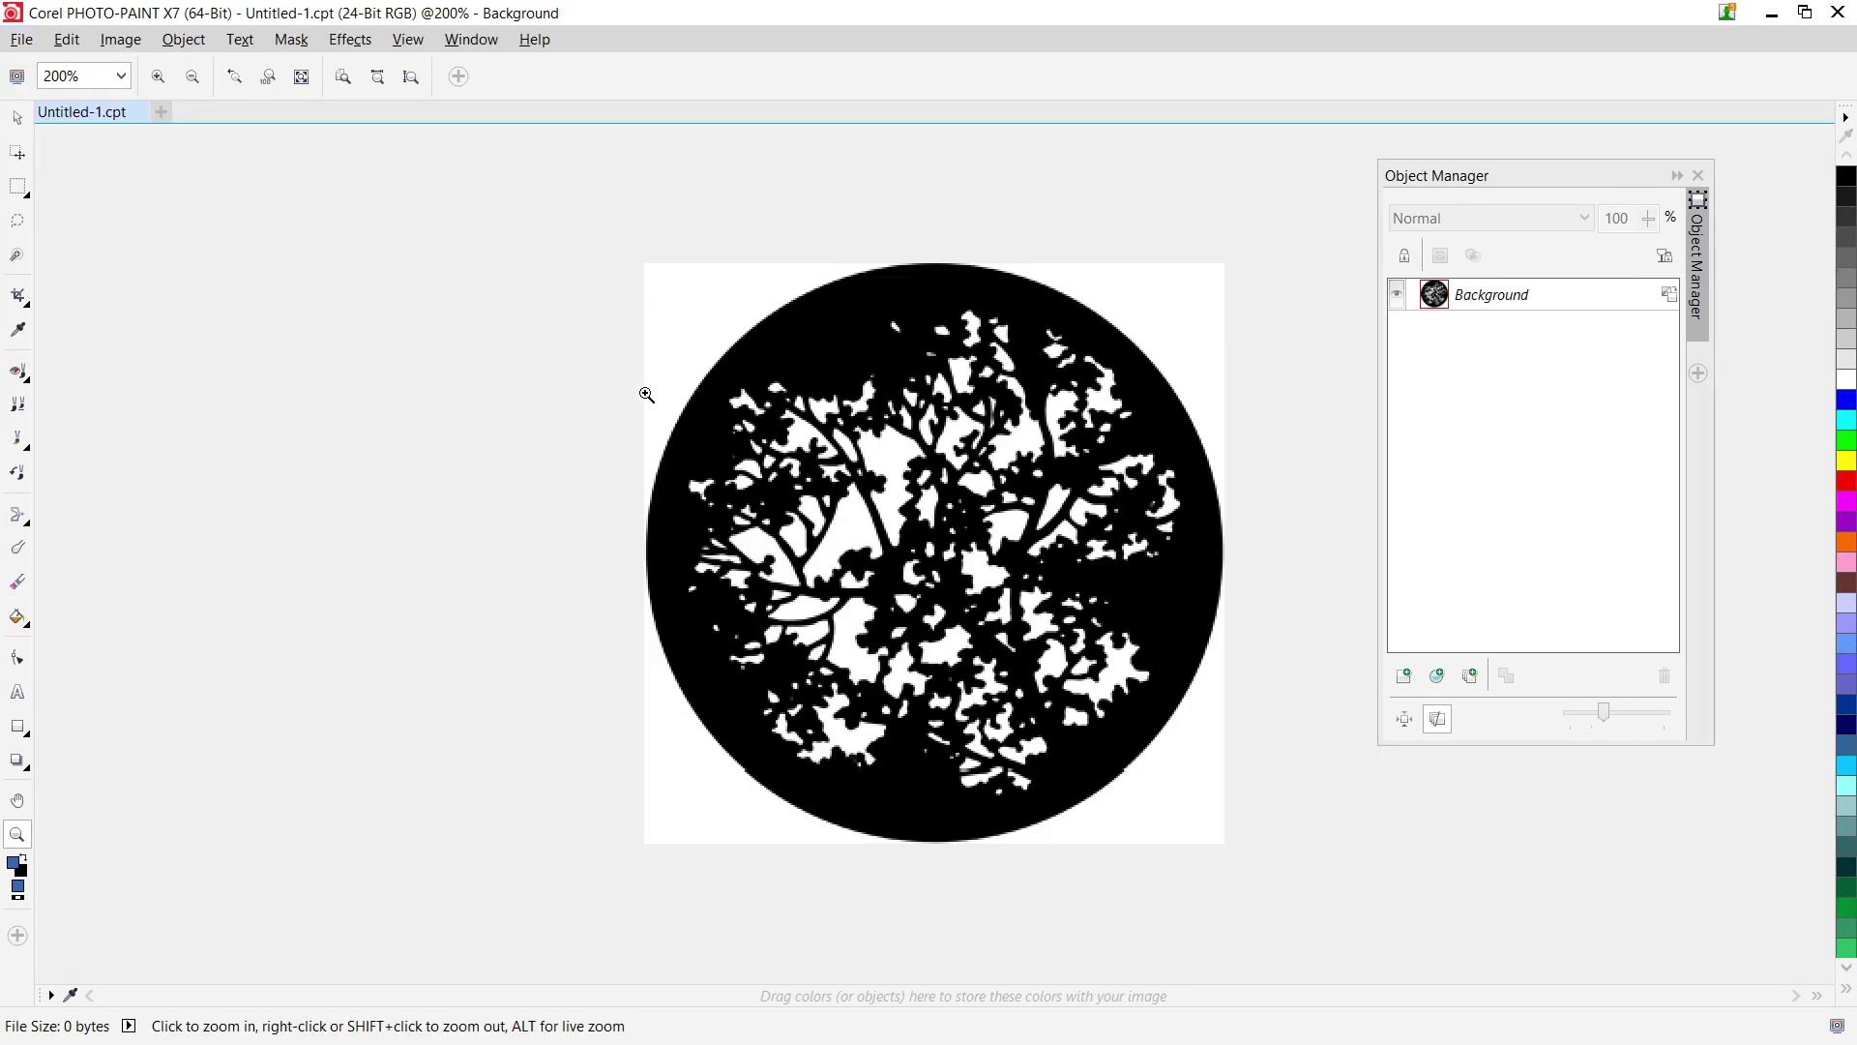
pyautogui.click(122, 44)
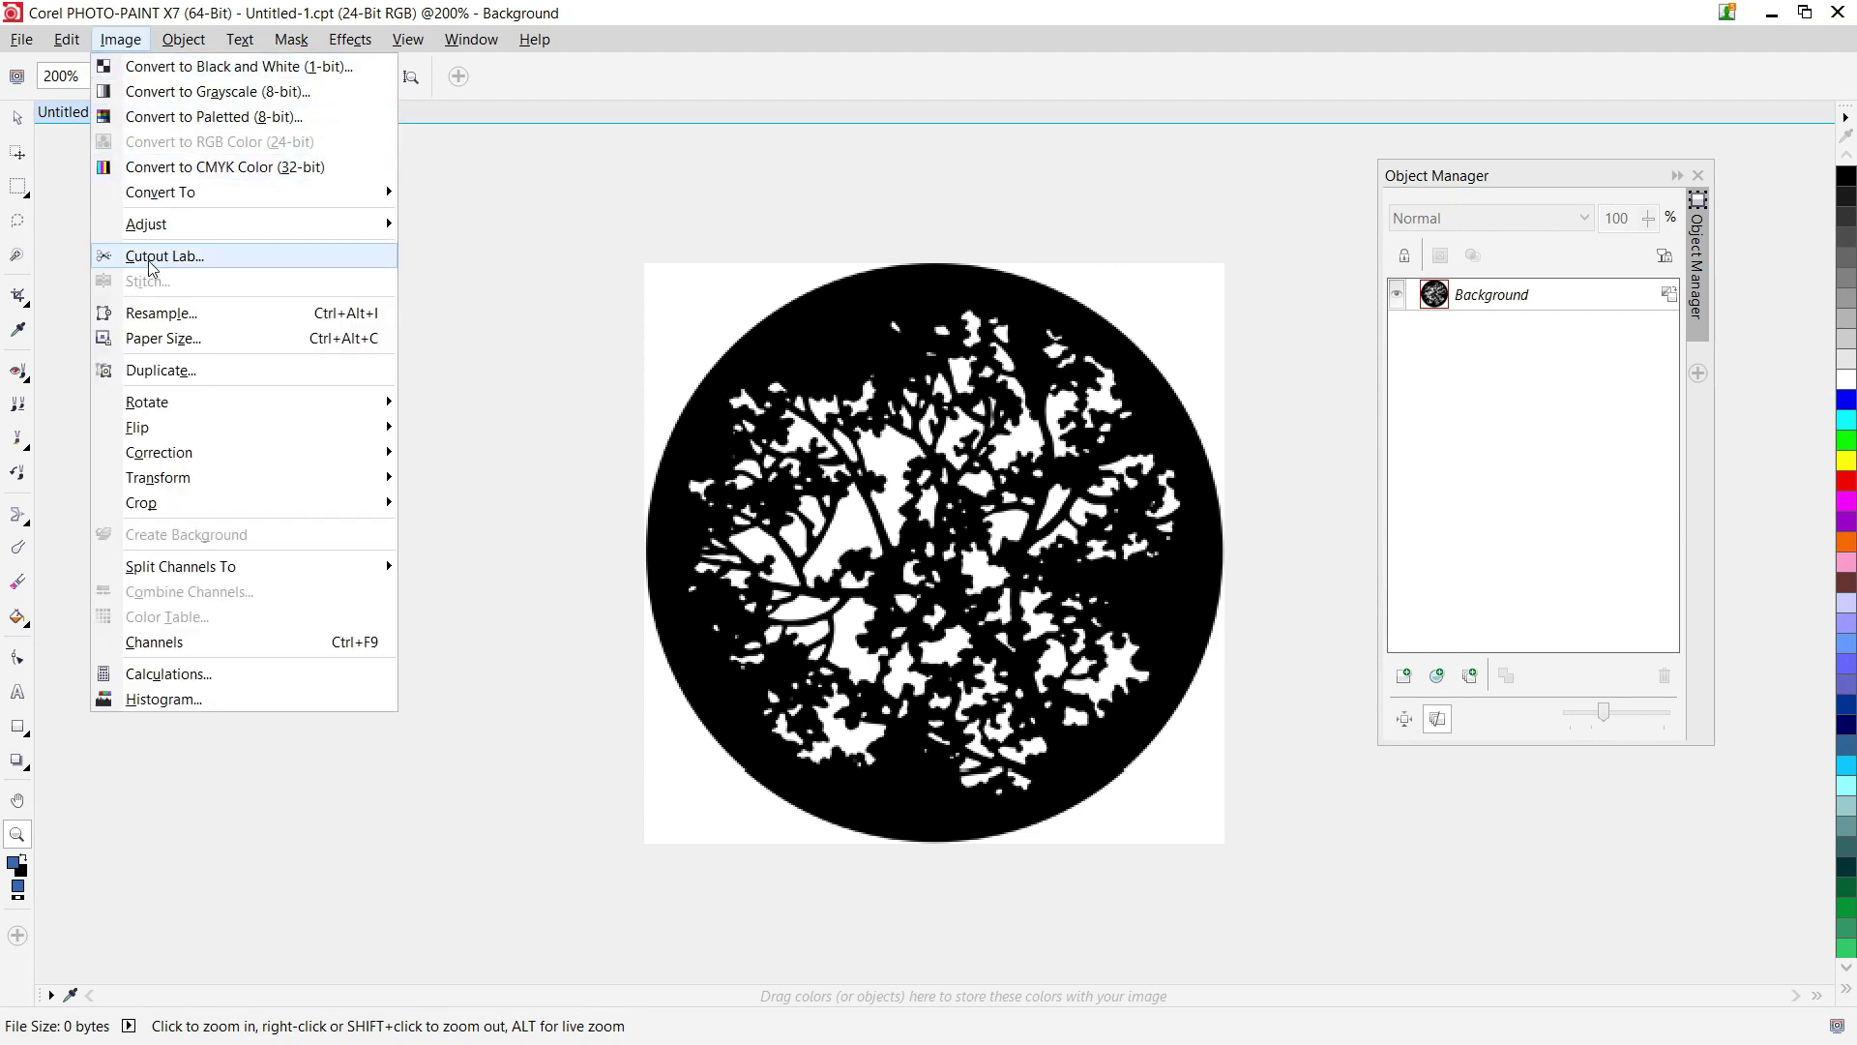
# Step: Resample the gobo to 600 dpi (1,500 × 1,500 pixels) and zoom in on its edges
pyautogui.click(150, 314)
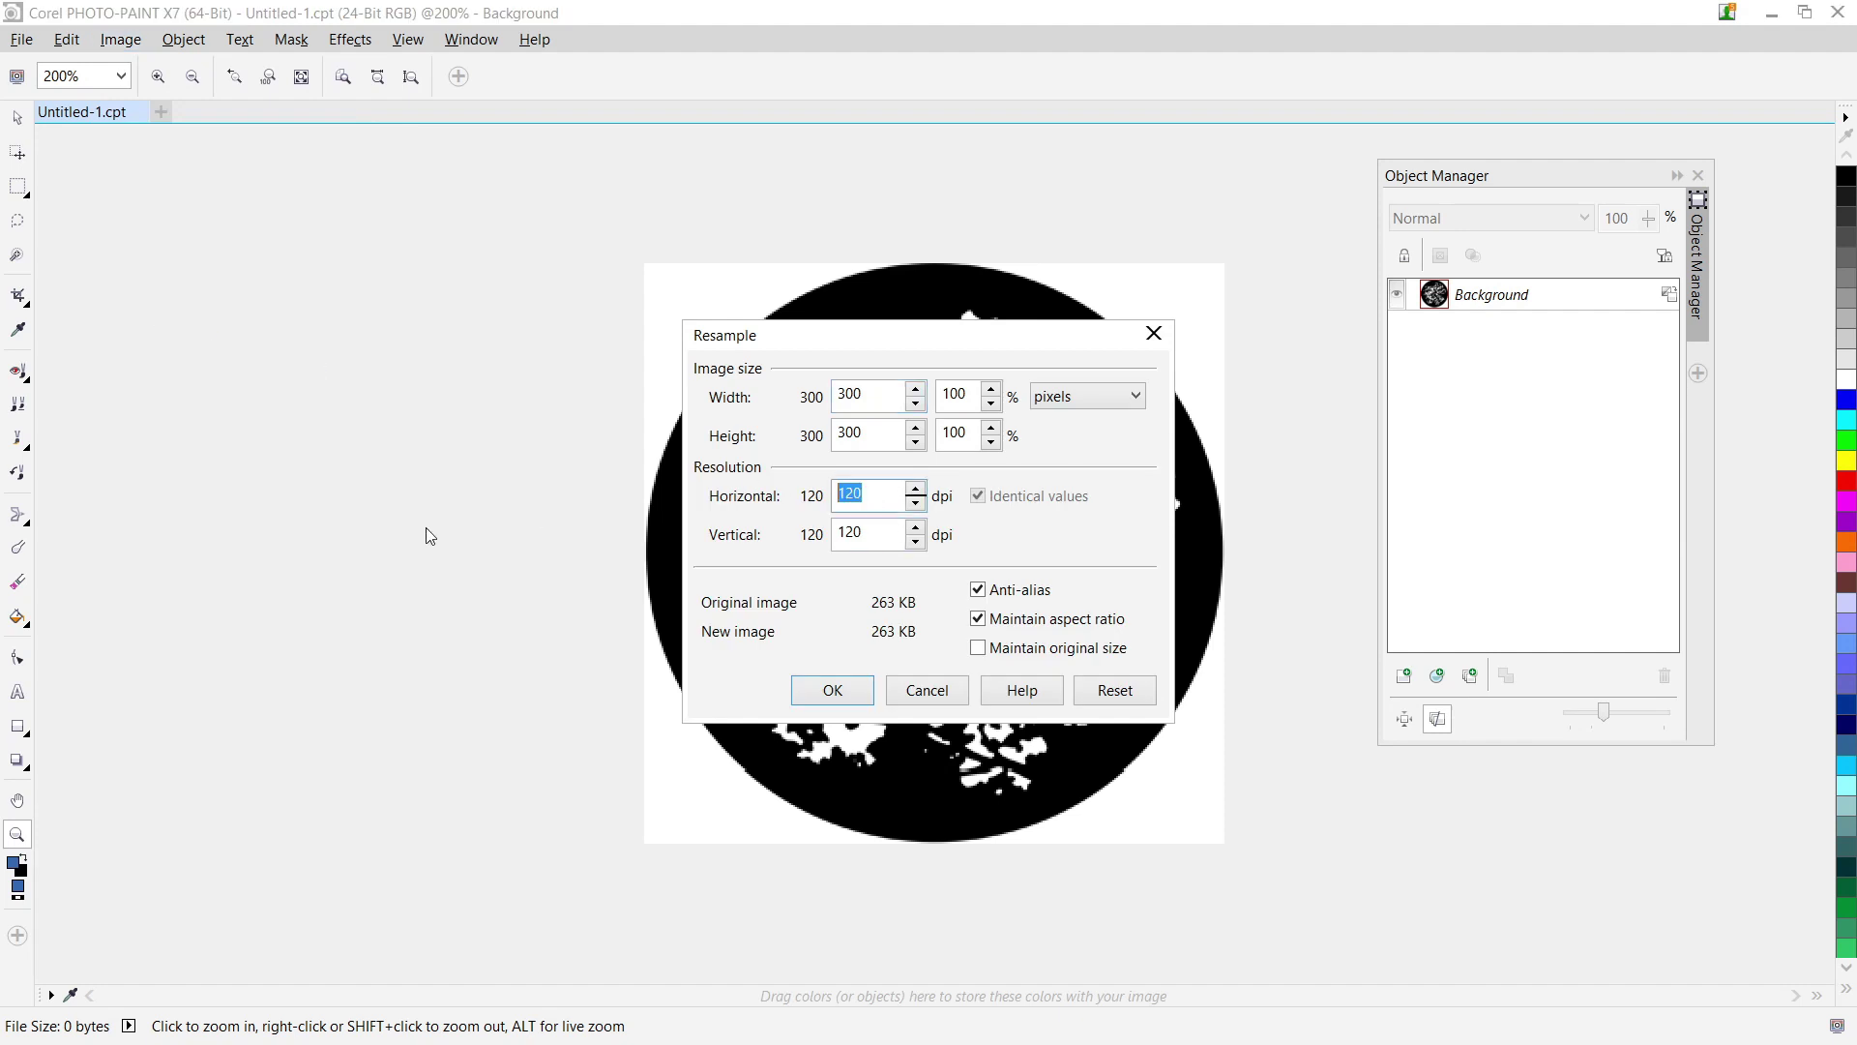
pyautogui.write('600')
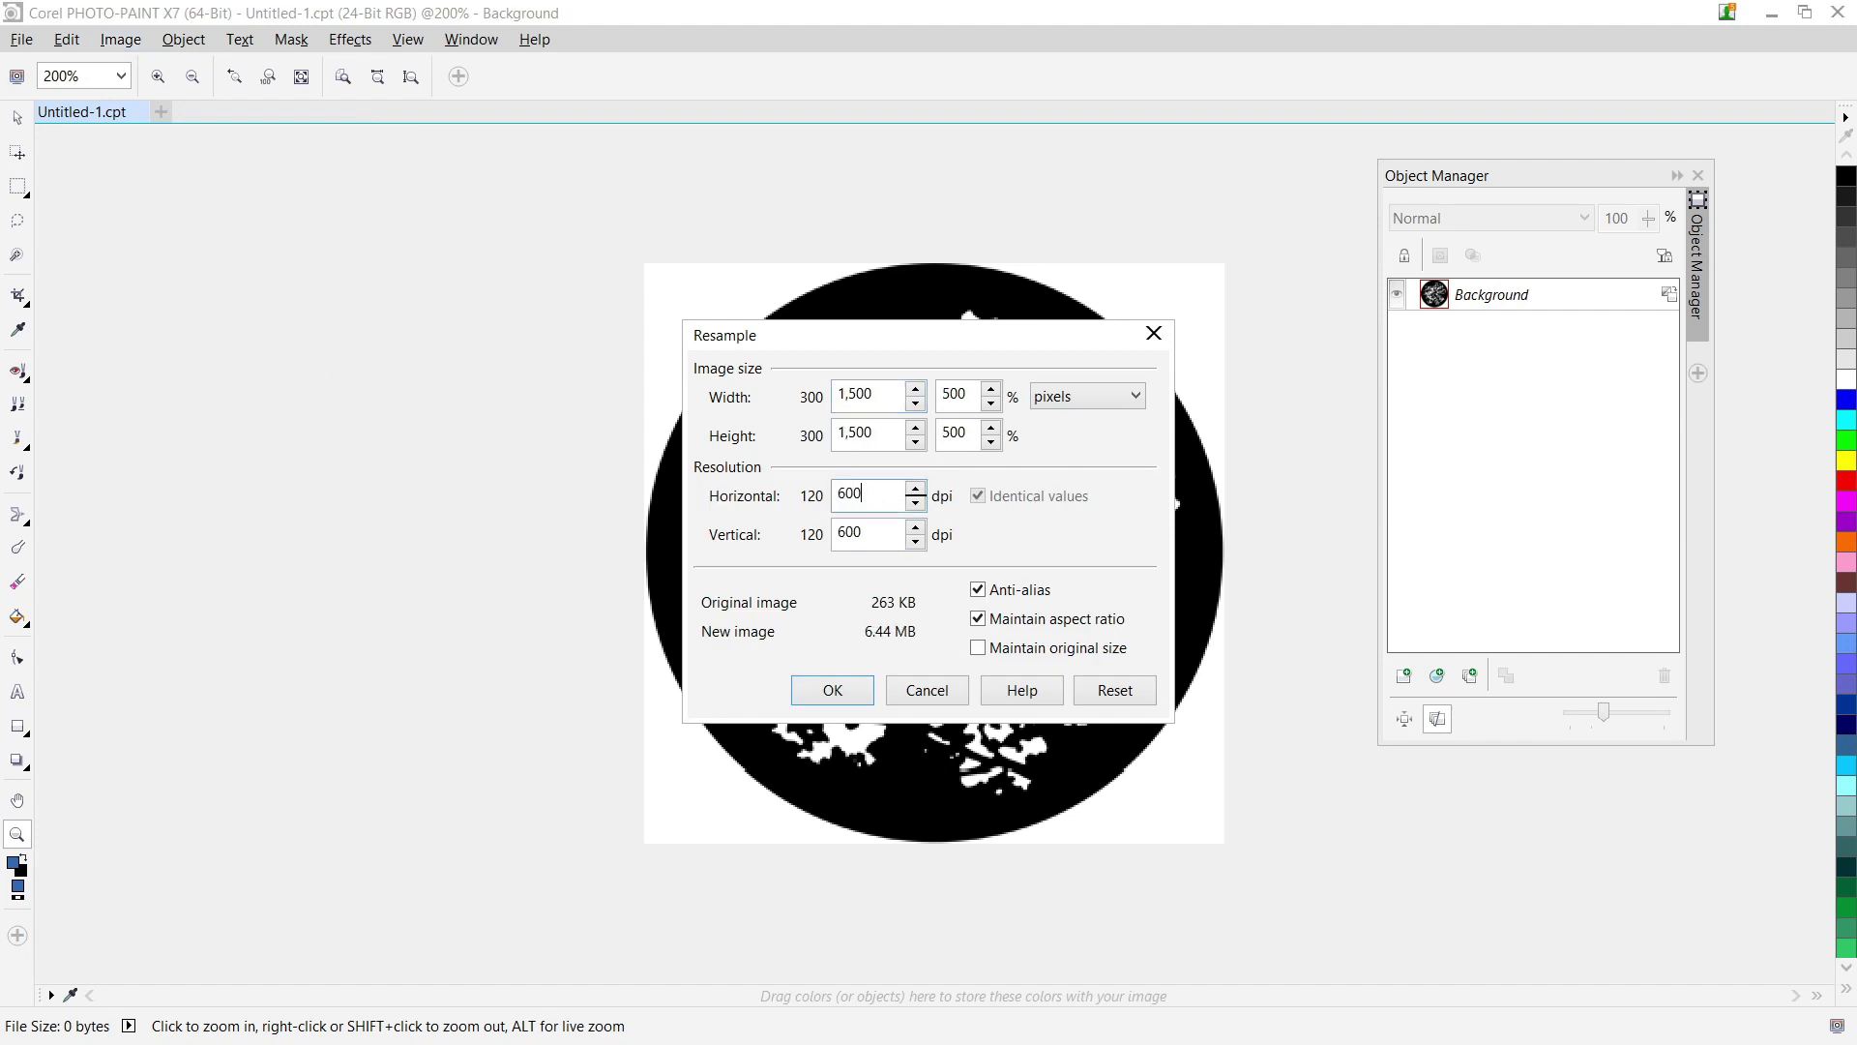
pyautogui.click(808, 691)
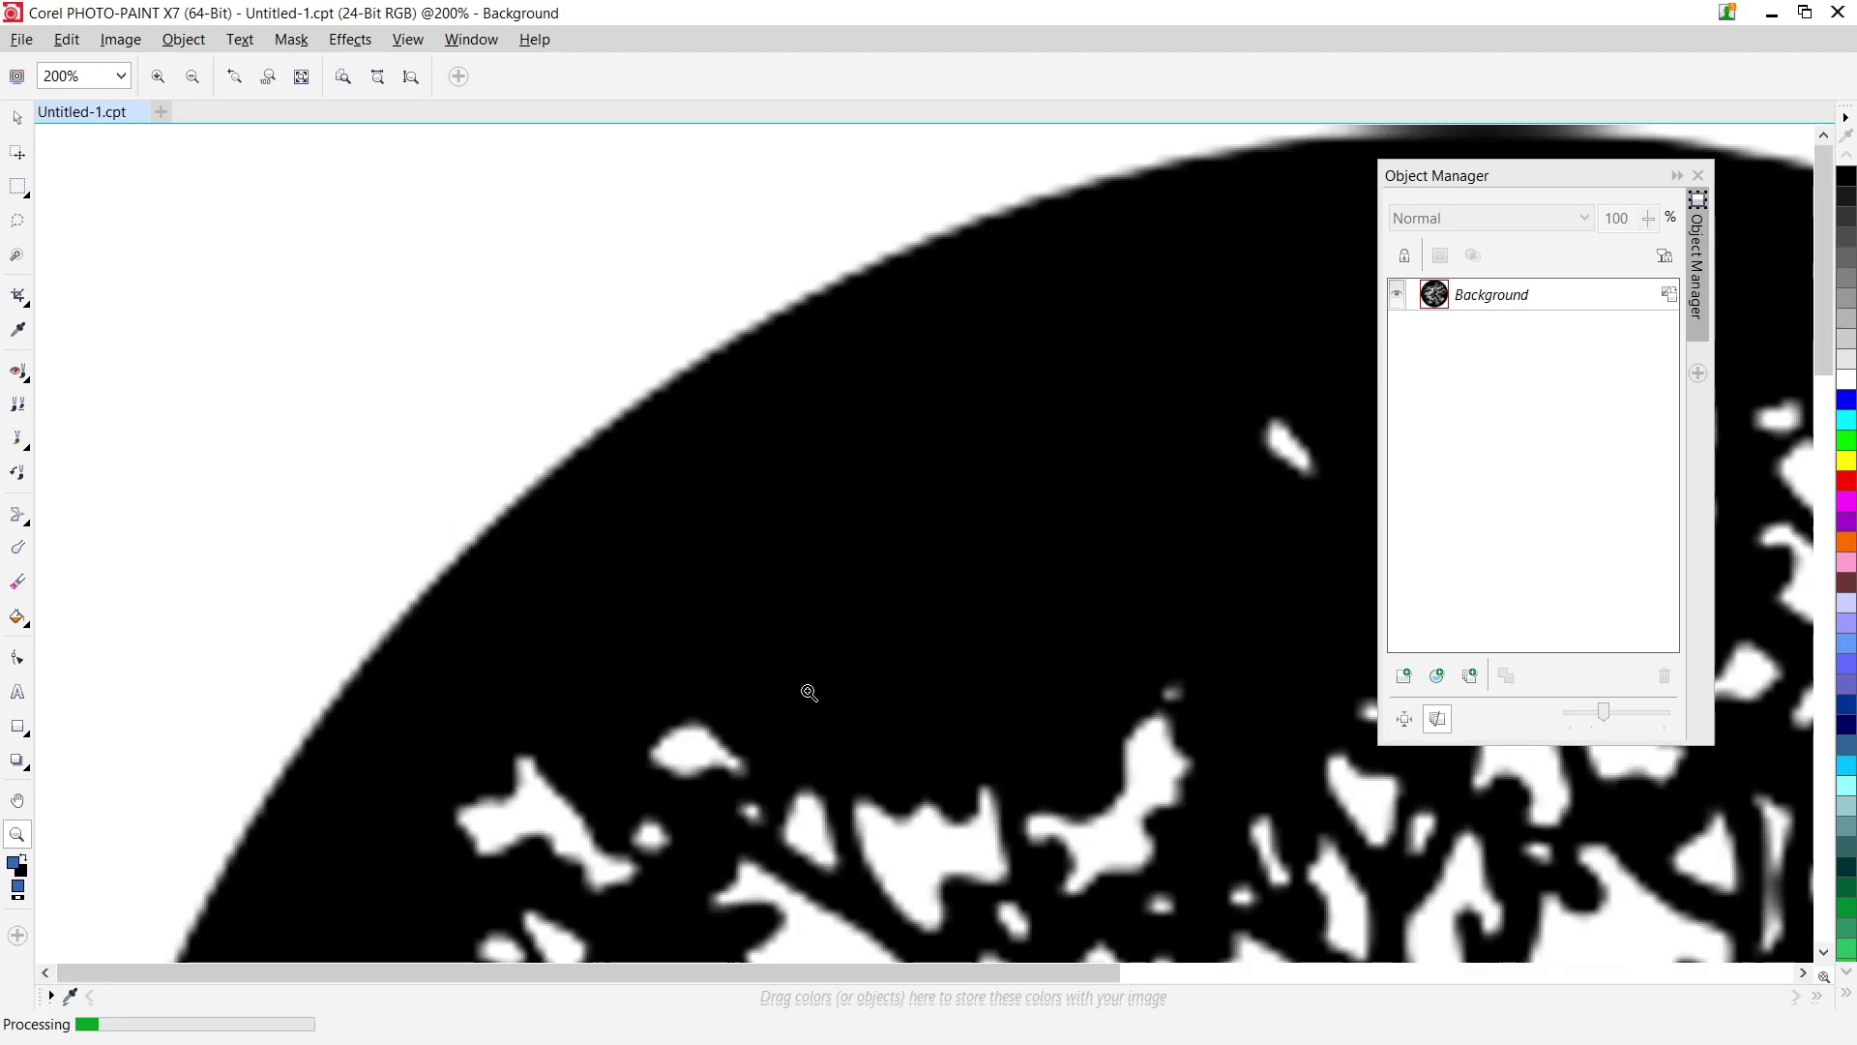
pyautogui.click(937, 841)
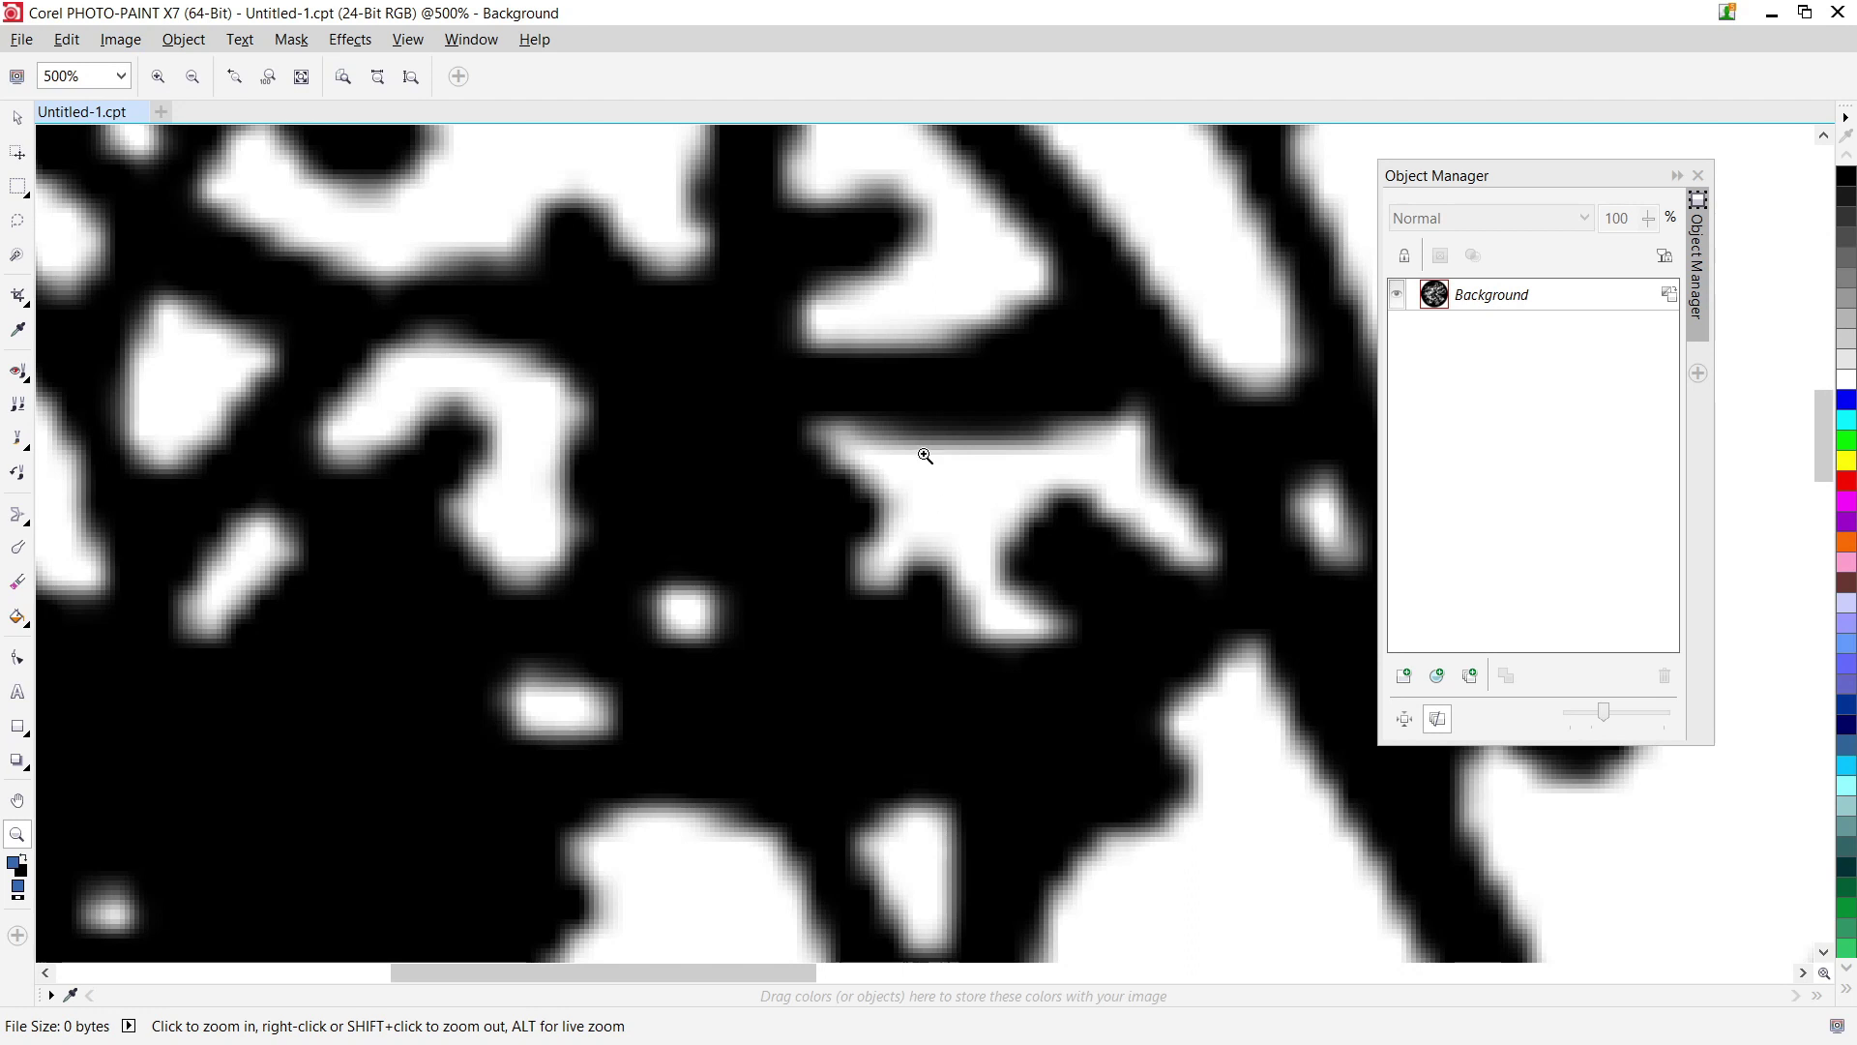
pyautogui.scroll(-4, 903, 542)
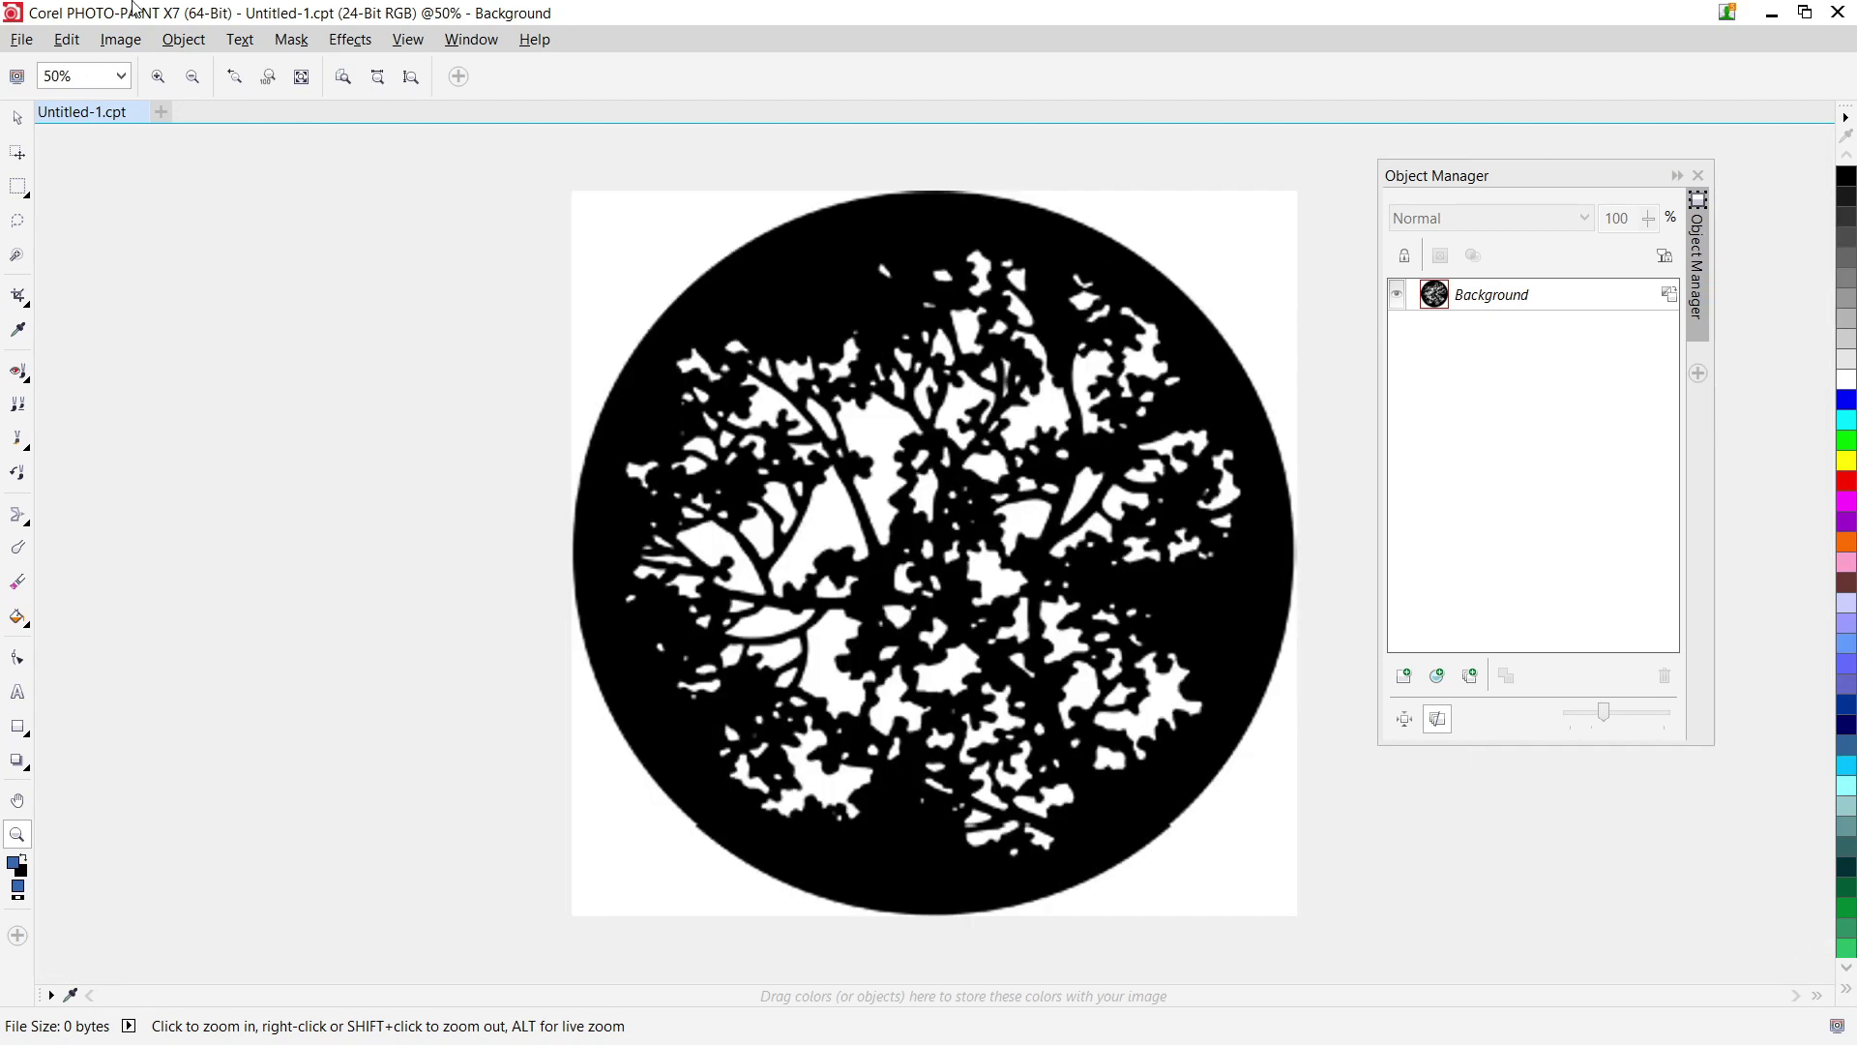
# Step: Convert the gobo to 1-bit black and white with a lowered threshold, checking the edges
pyautogui.click(120, 41)
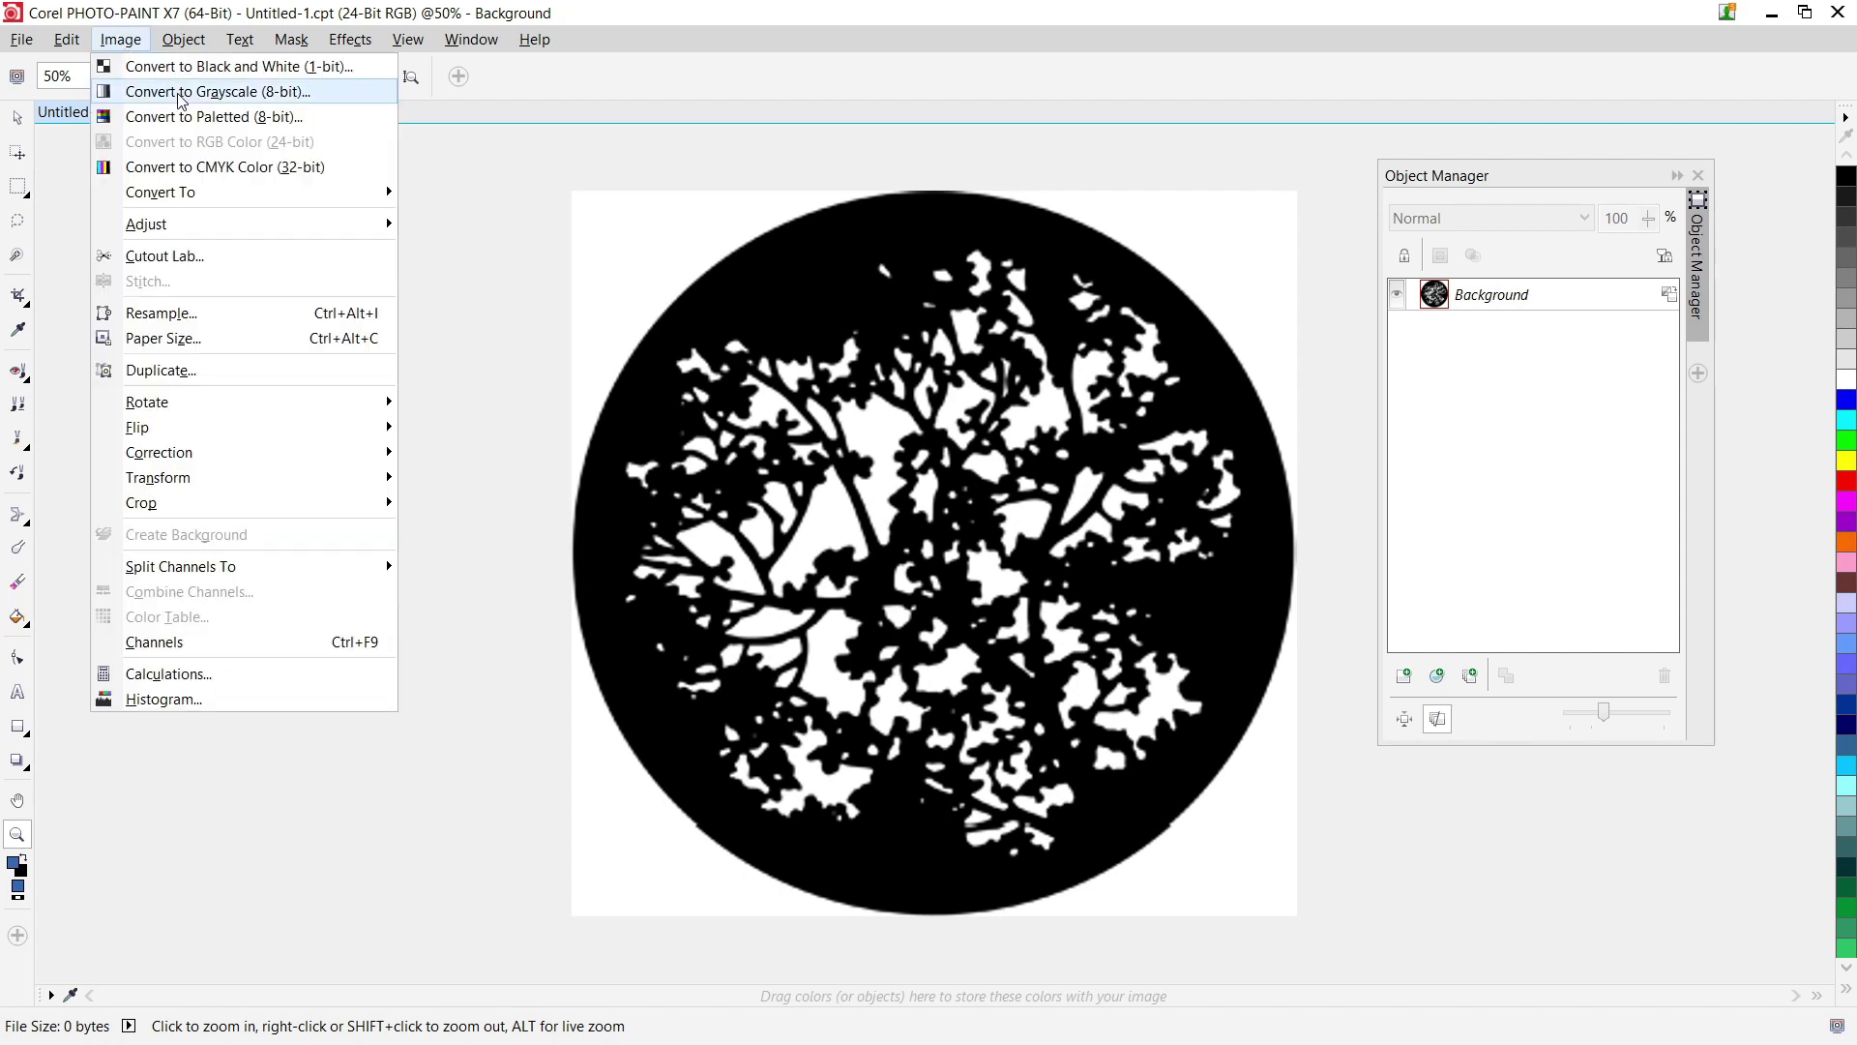
pyautogui.click(189, 68)
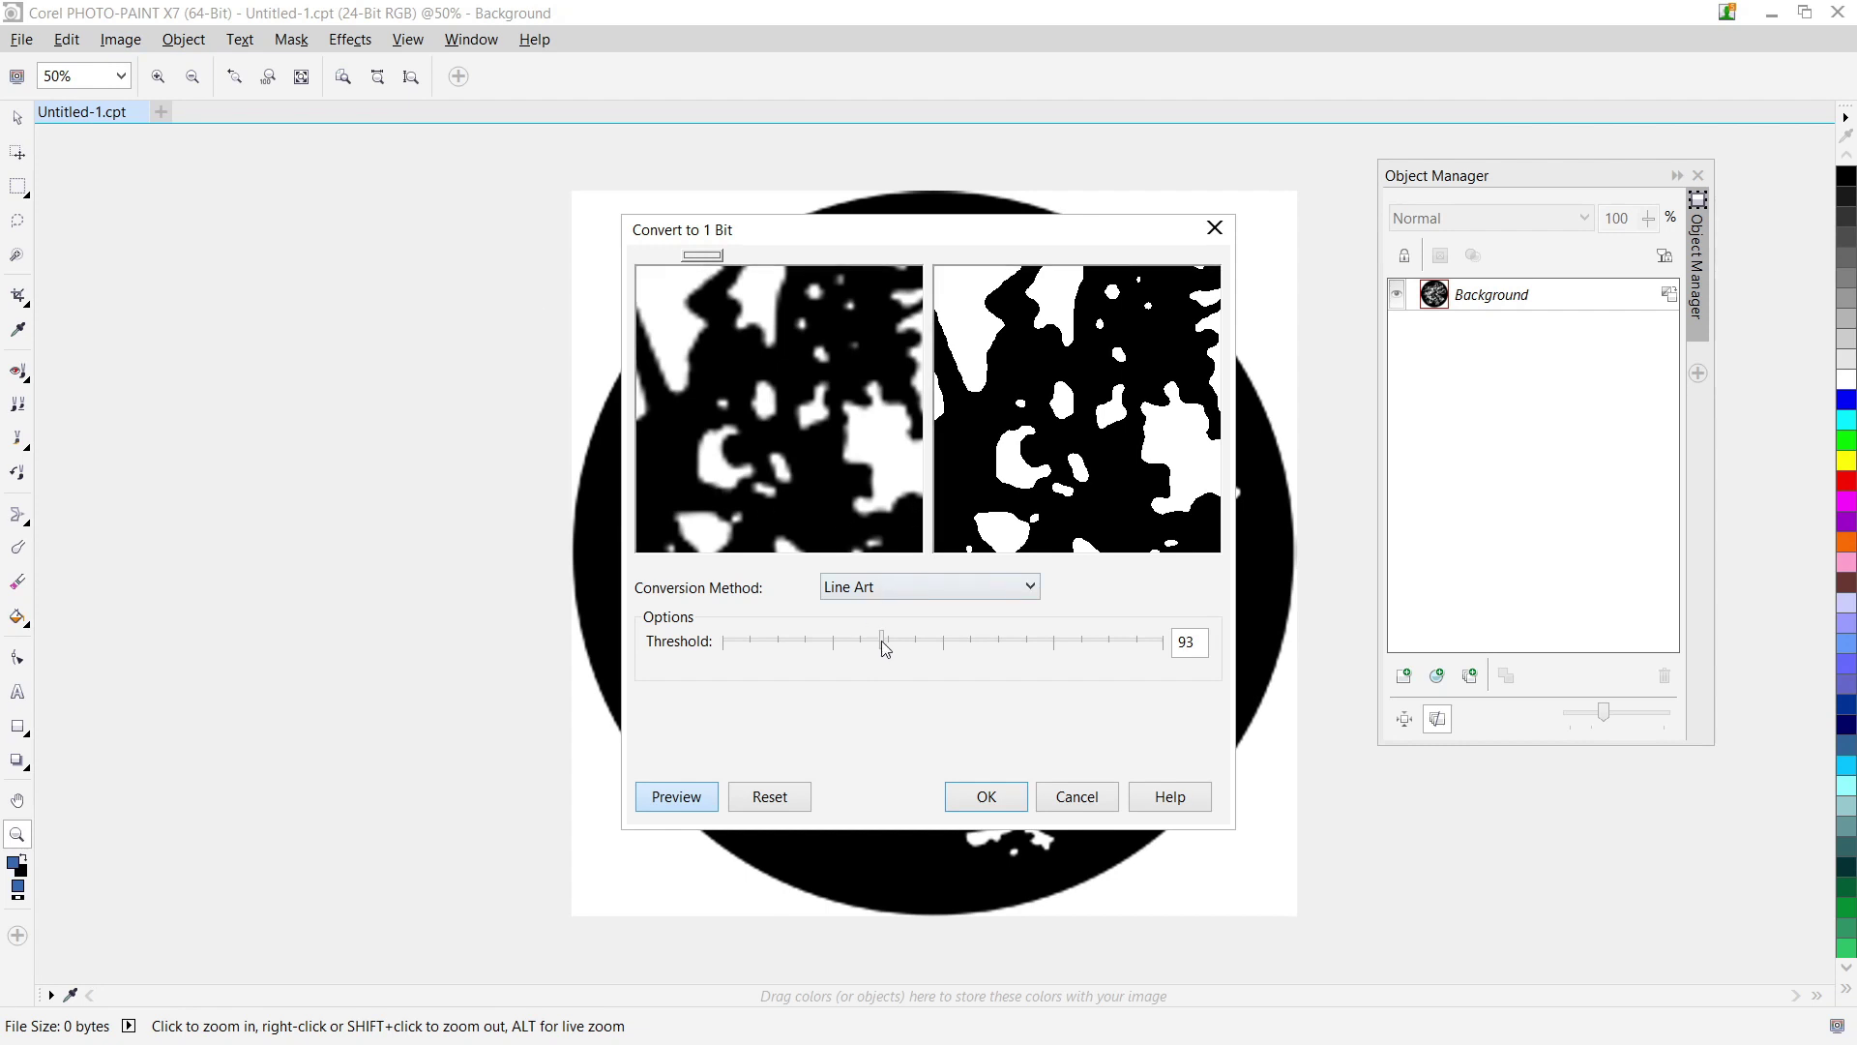
pyautogui.moveTo(885, 648)
pyautogui.mouseDown()
pyautogui.moveTo(769, 658)
pyautogui.moveTo(958, 651)
pyautogui.moveTo(908, 655)
pyautogui.mouseUp()
pyautogui.click(985, 796)
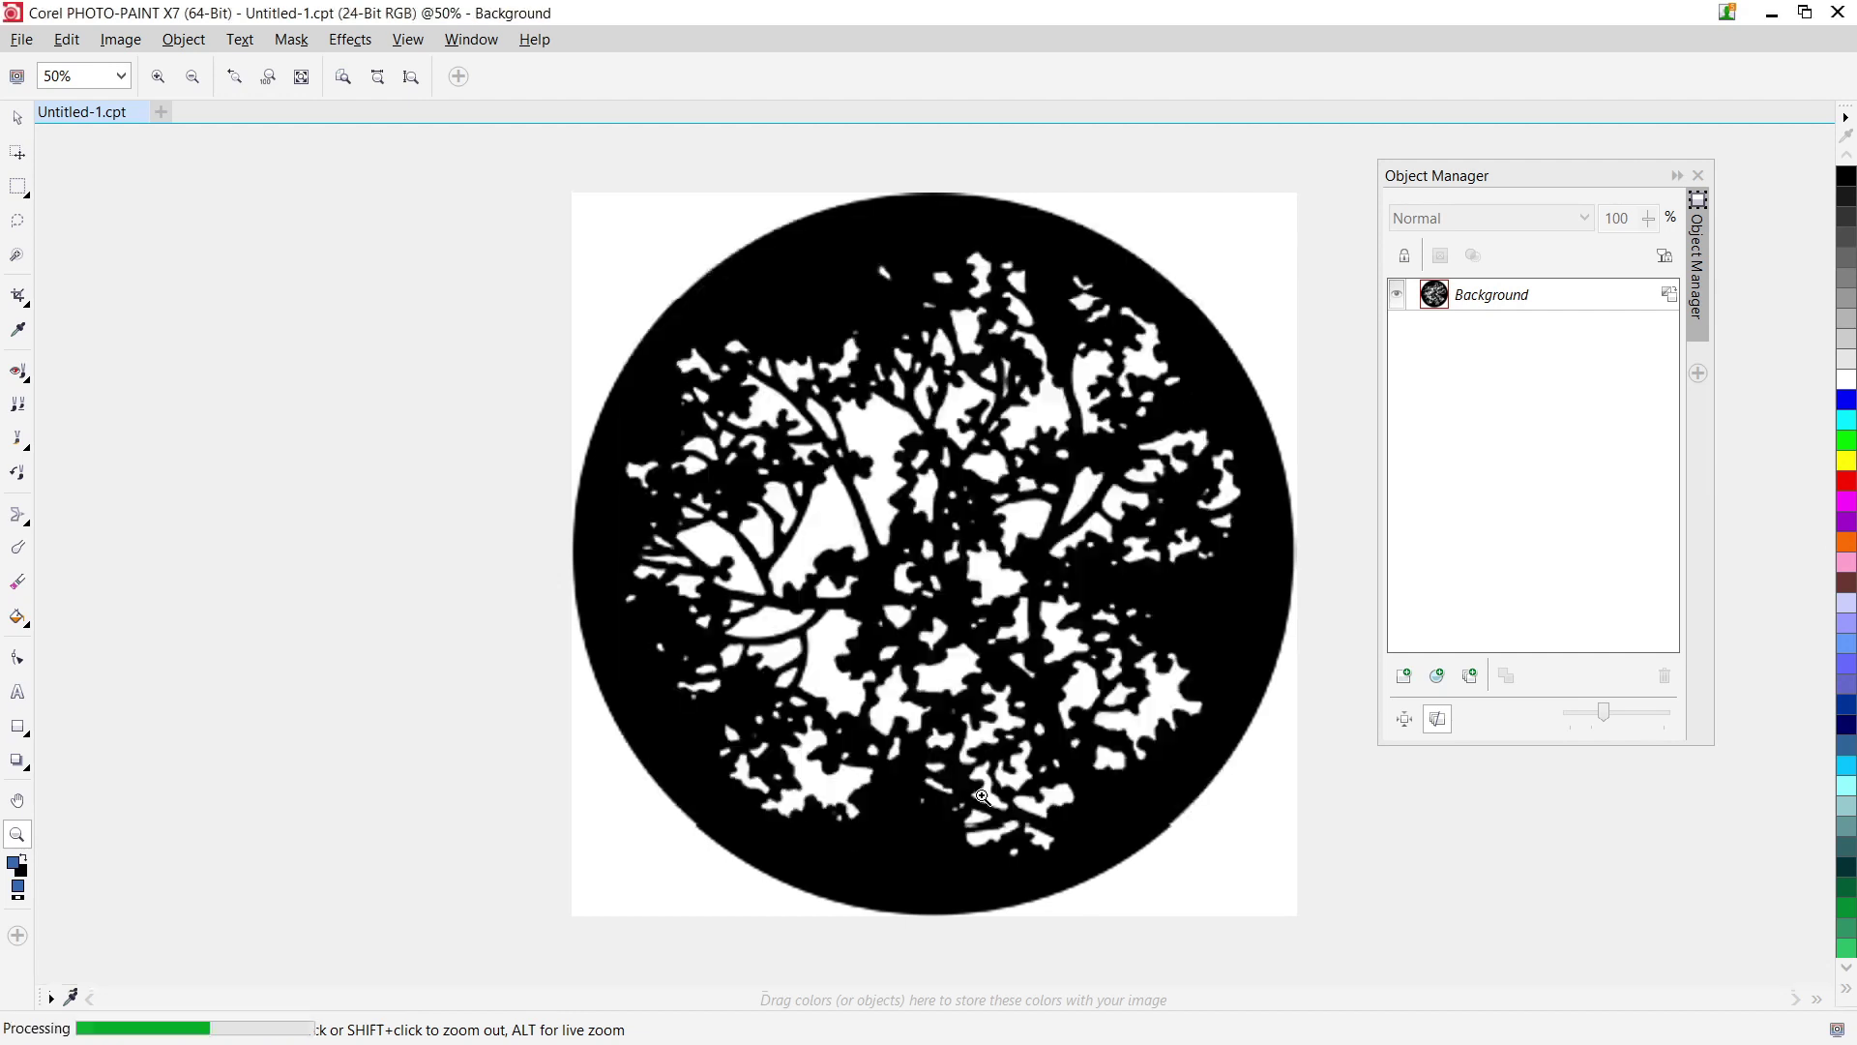
pyautogui.click(967, 585)
pyautogui.click(962, 532)
pyautogui.click(966, 518)
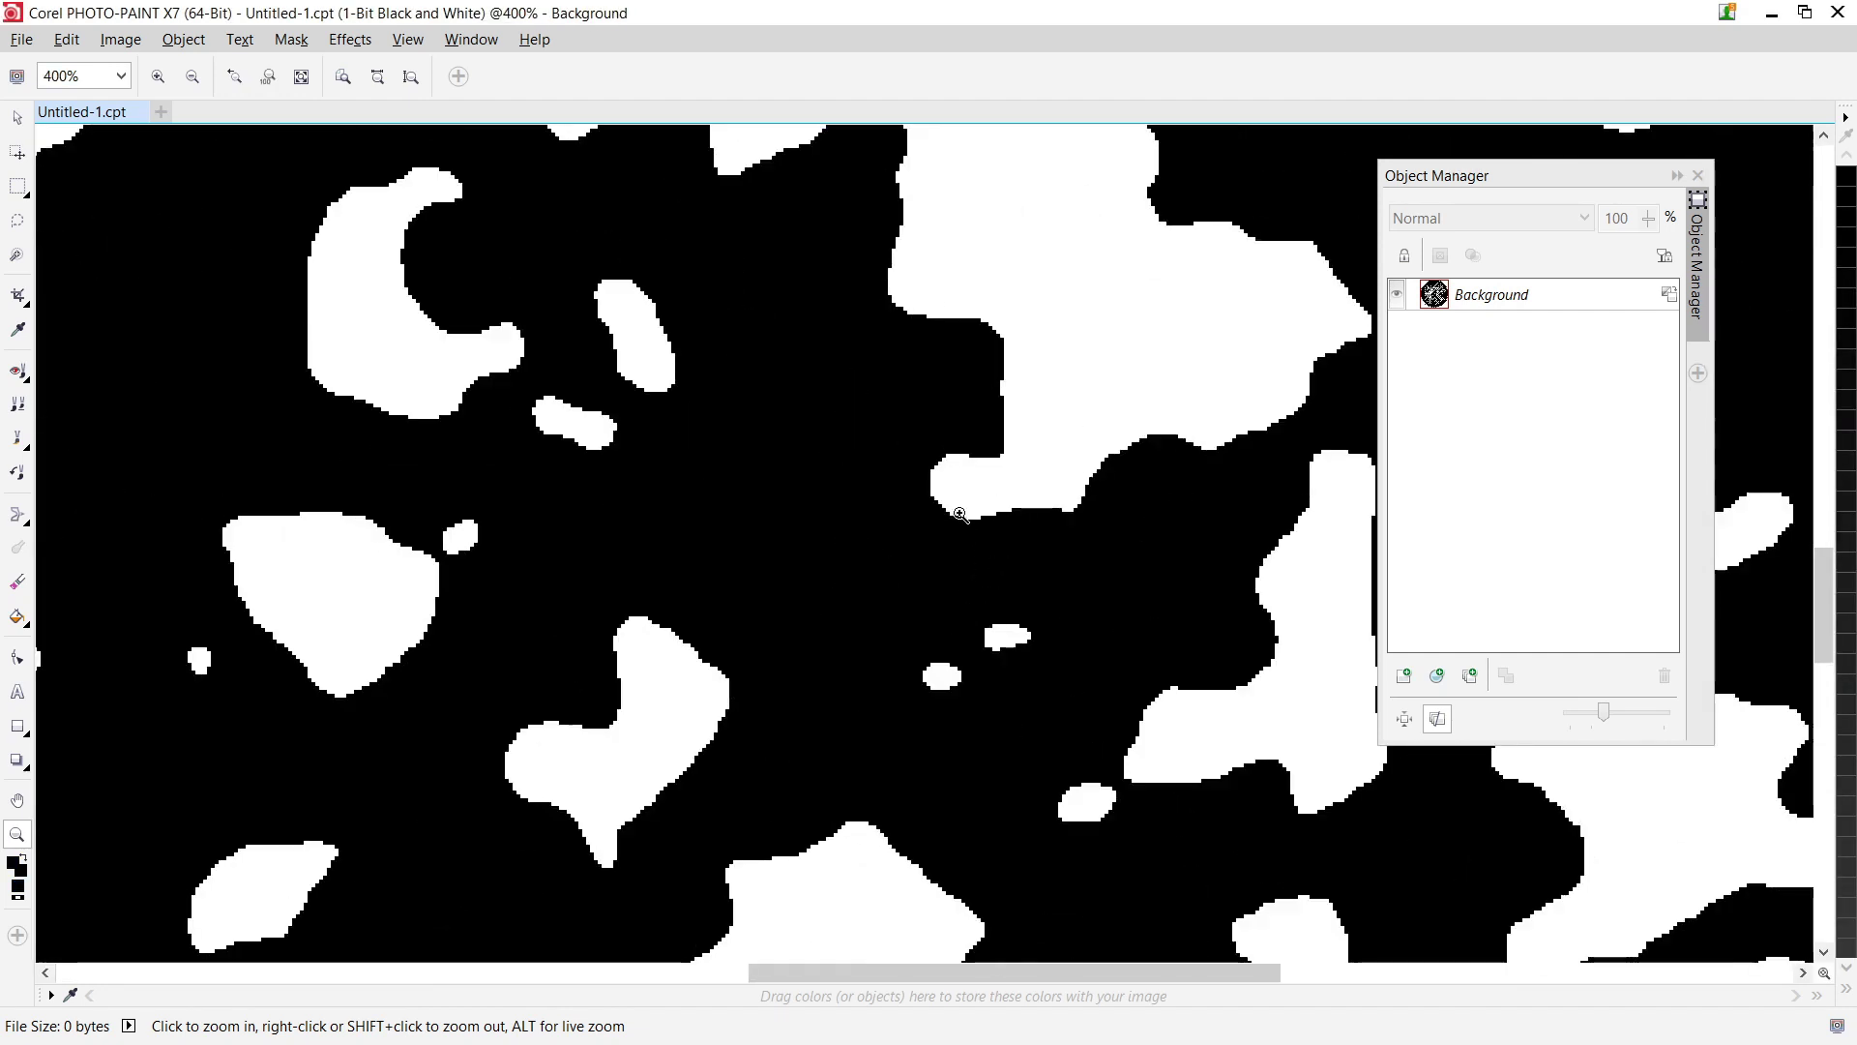
pyautogui.click(962, 514)
pyautogui.rightClick(962, 514)
pyautogui.rightClick(961, 513)
pyautogui.rightClick(961, 513)
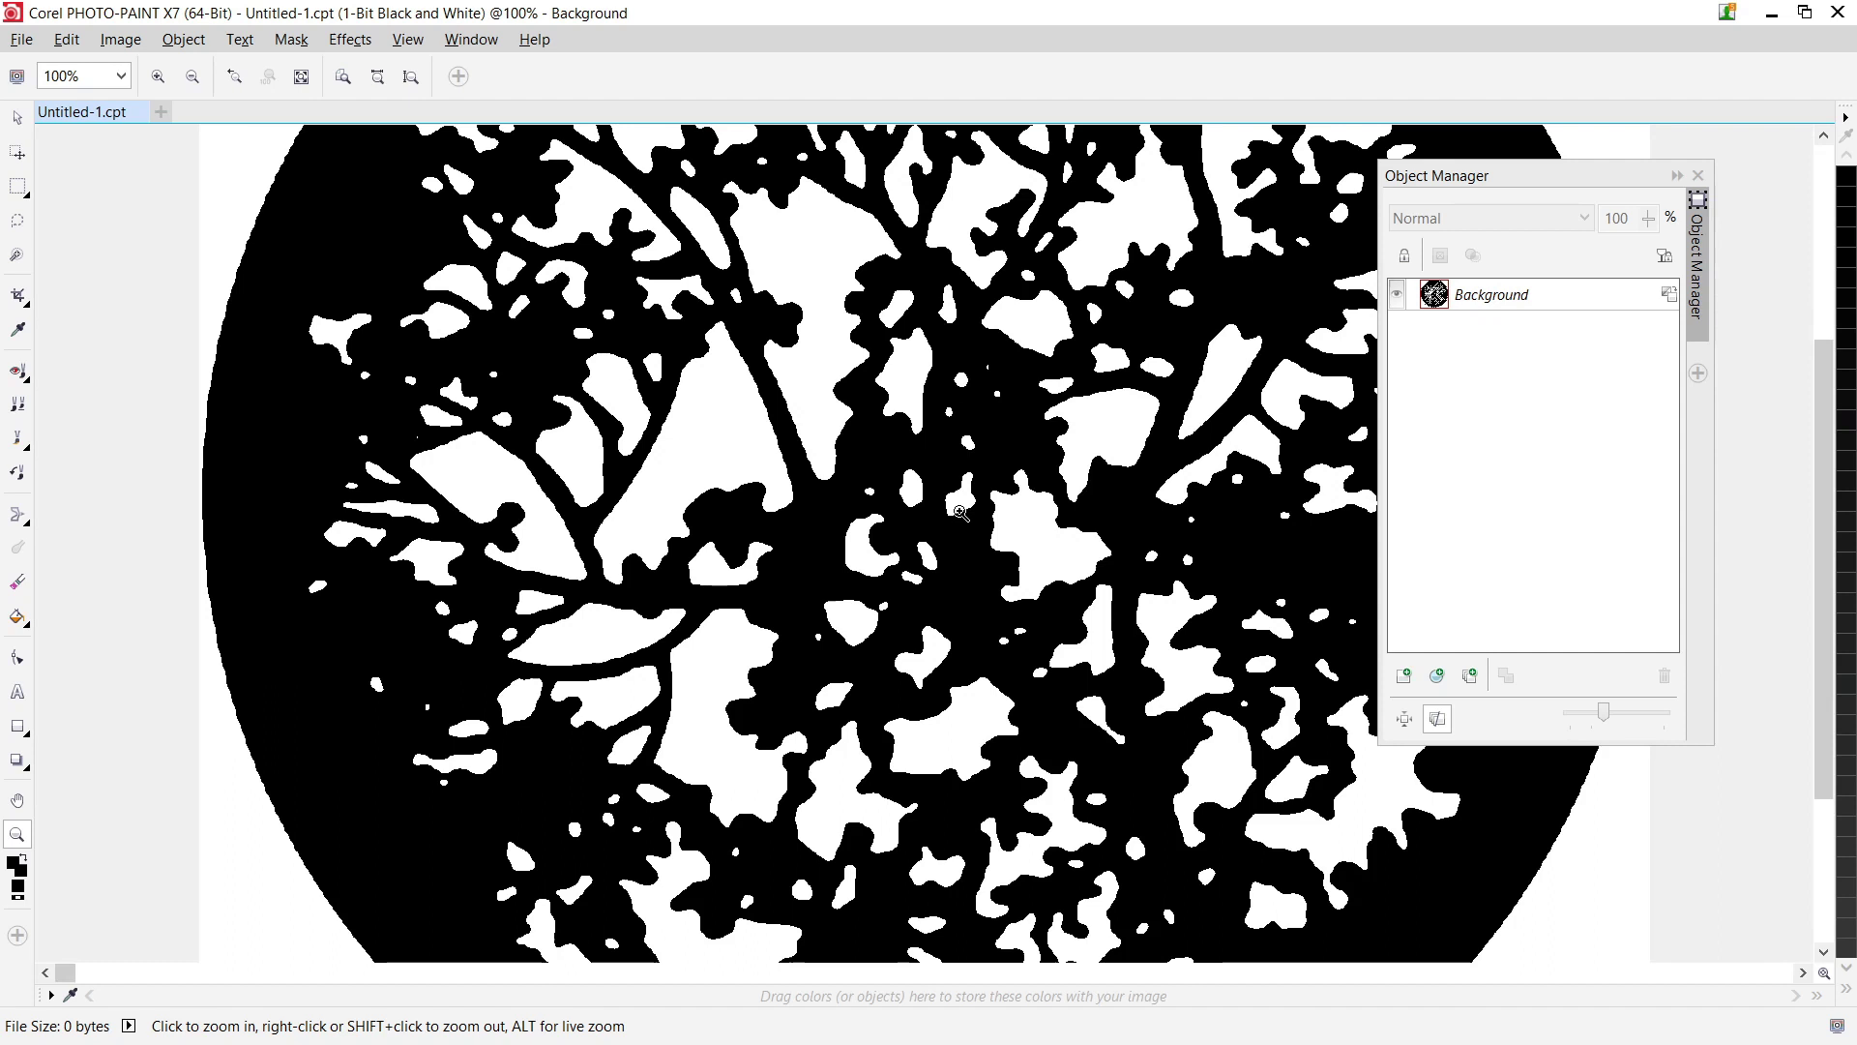
pyautogui.rightClick(961, 514)
# Step: Convert the image back to 24-bit RGB
pyautogui.click(120, 39)
pyautogui.moveTo(201, 198)
pyautogui.click(219, 142)
# Step: Save the gobo as a TIF file on the Transcend (G:) drive
pyautogui.click(21, 38)
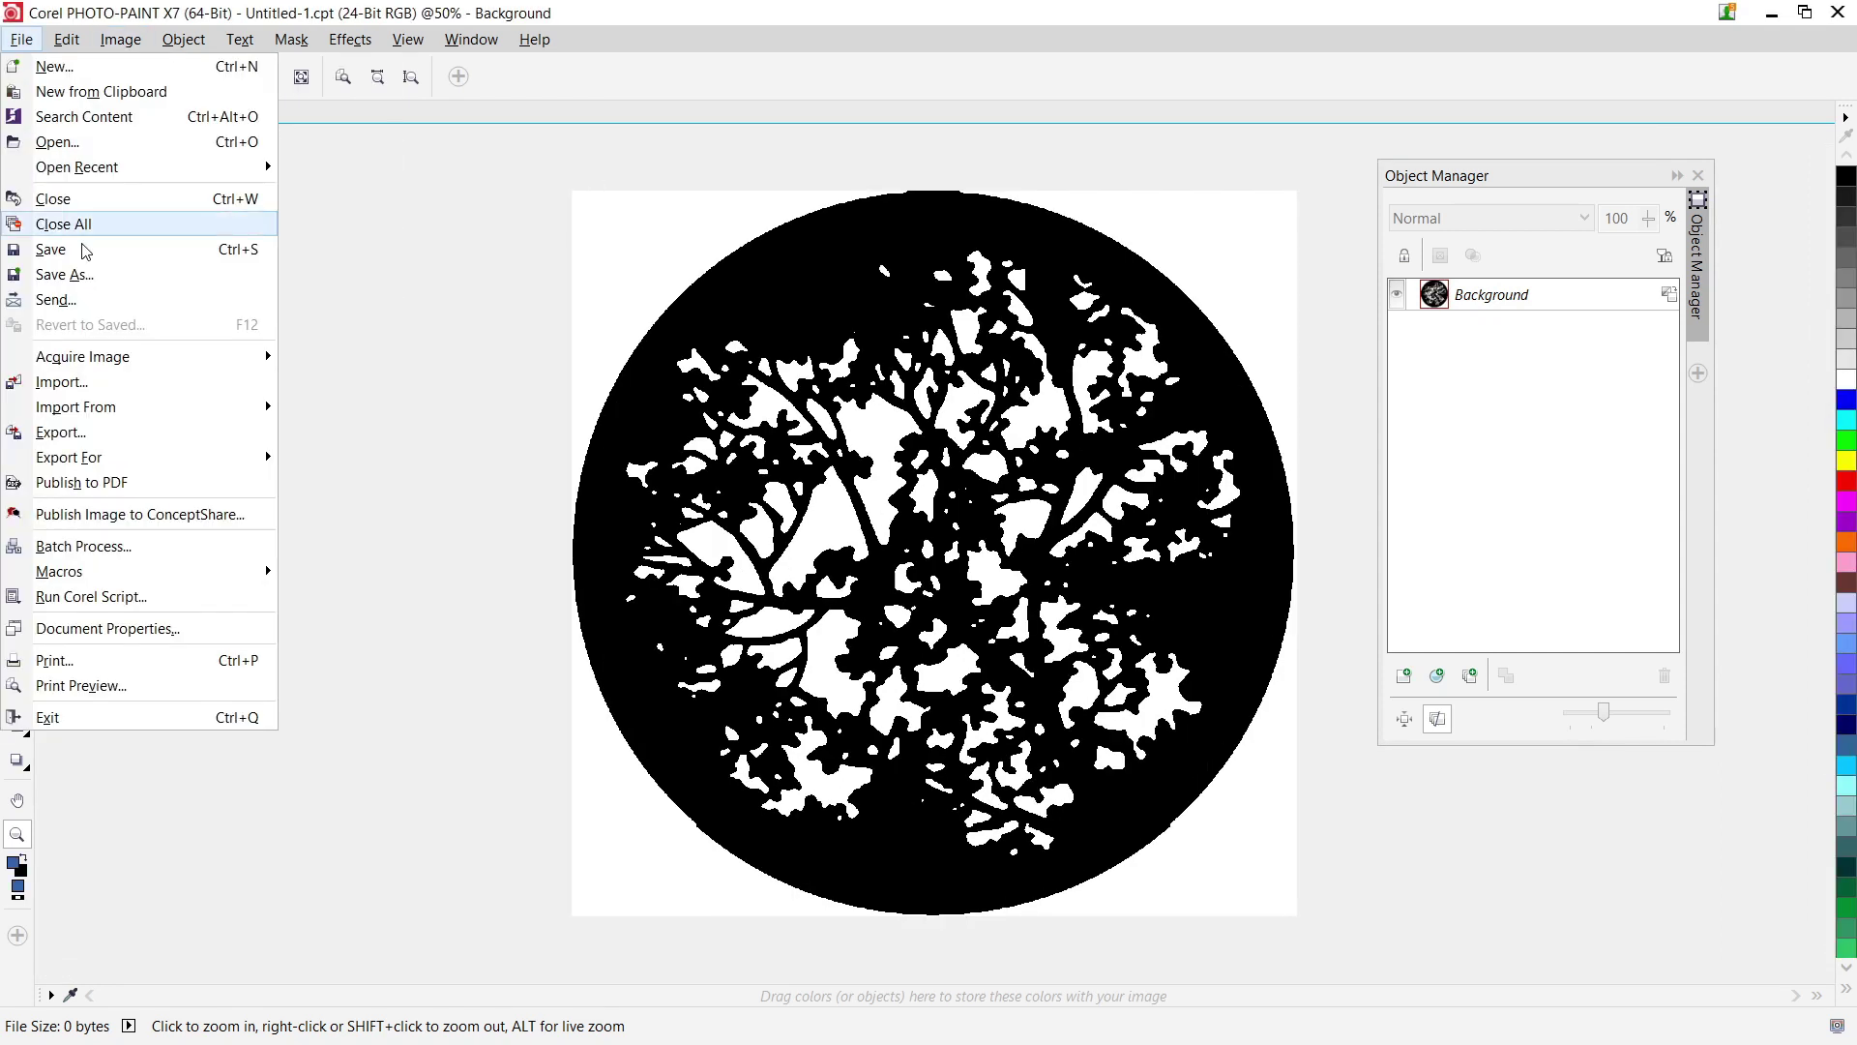
pyautogui.click(68, 254)
pyautogui.click(581, 978)
pyautogui.click(435, 432)
# Step: Finish the TIF save, then import gobo 7774 into CorelDRAW and enlarge it to about 6.8 inches
pyautogui.click(531, 136)
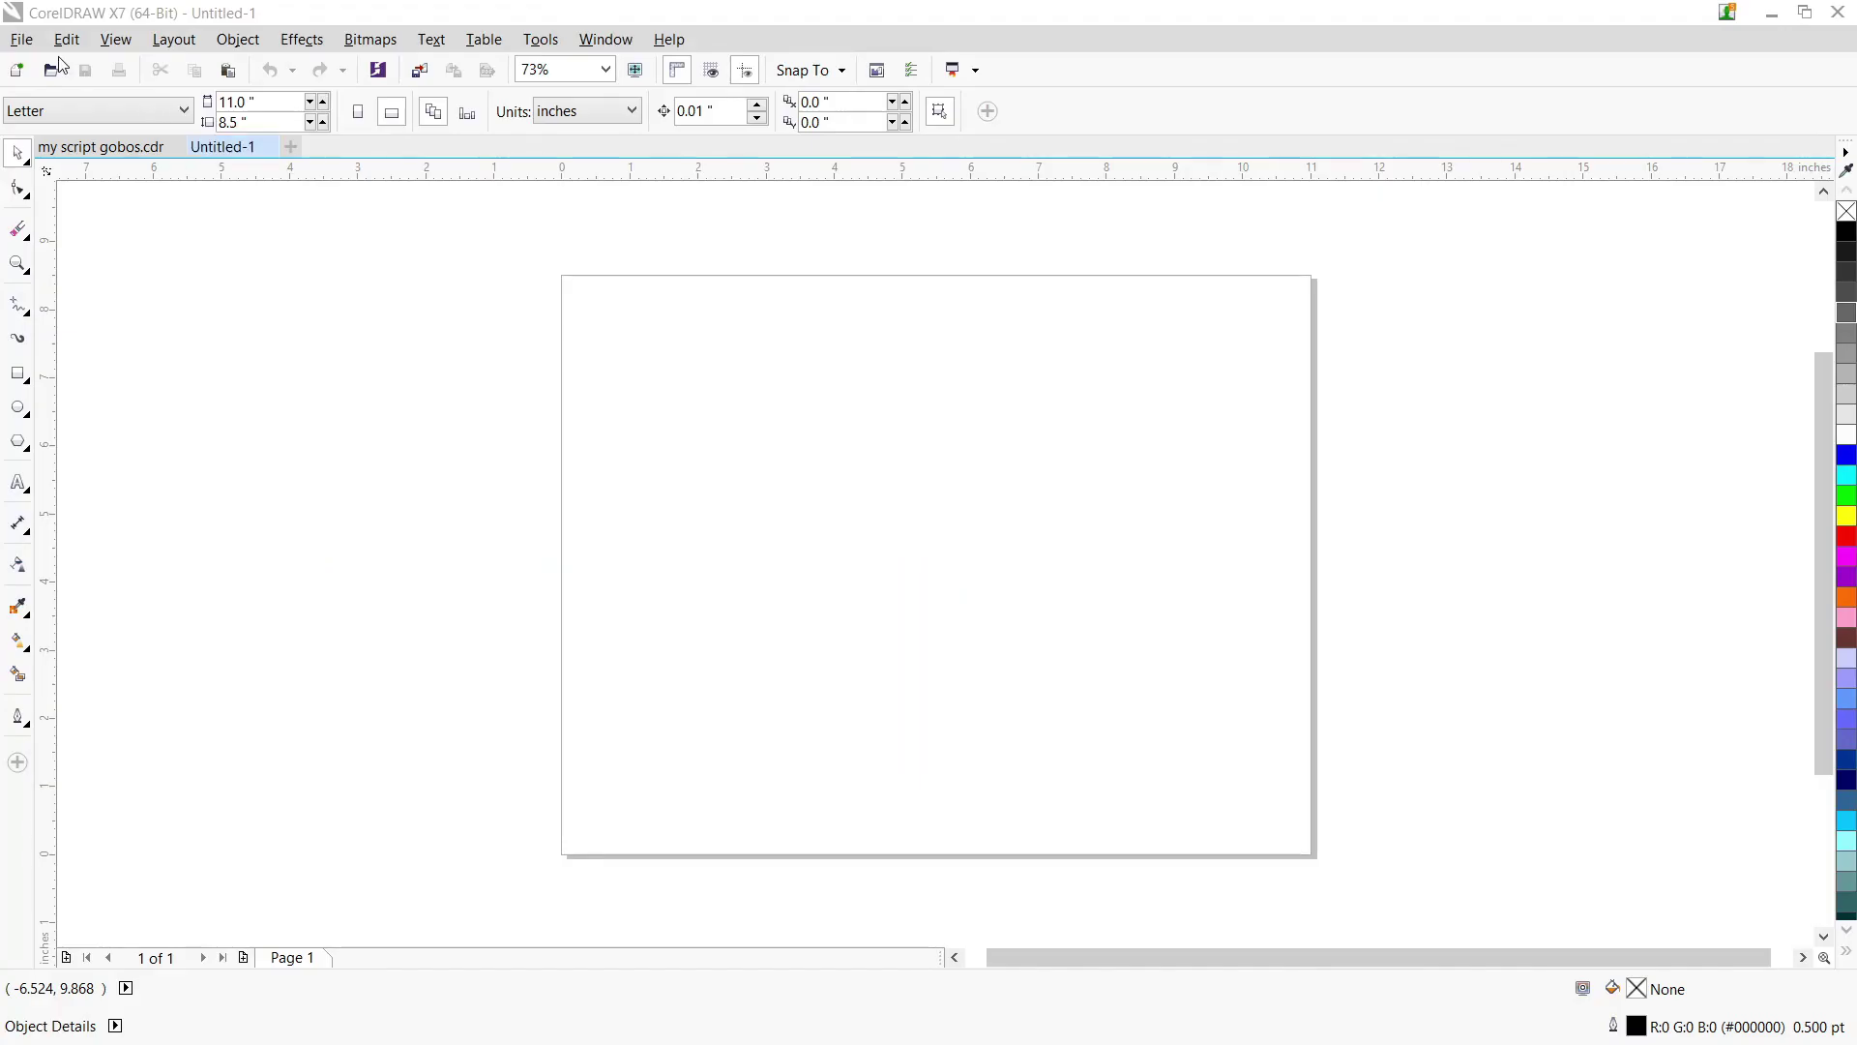
pyautogui.click(21, 38)
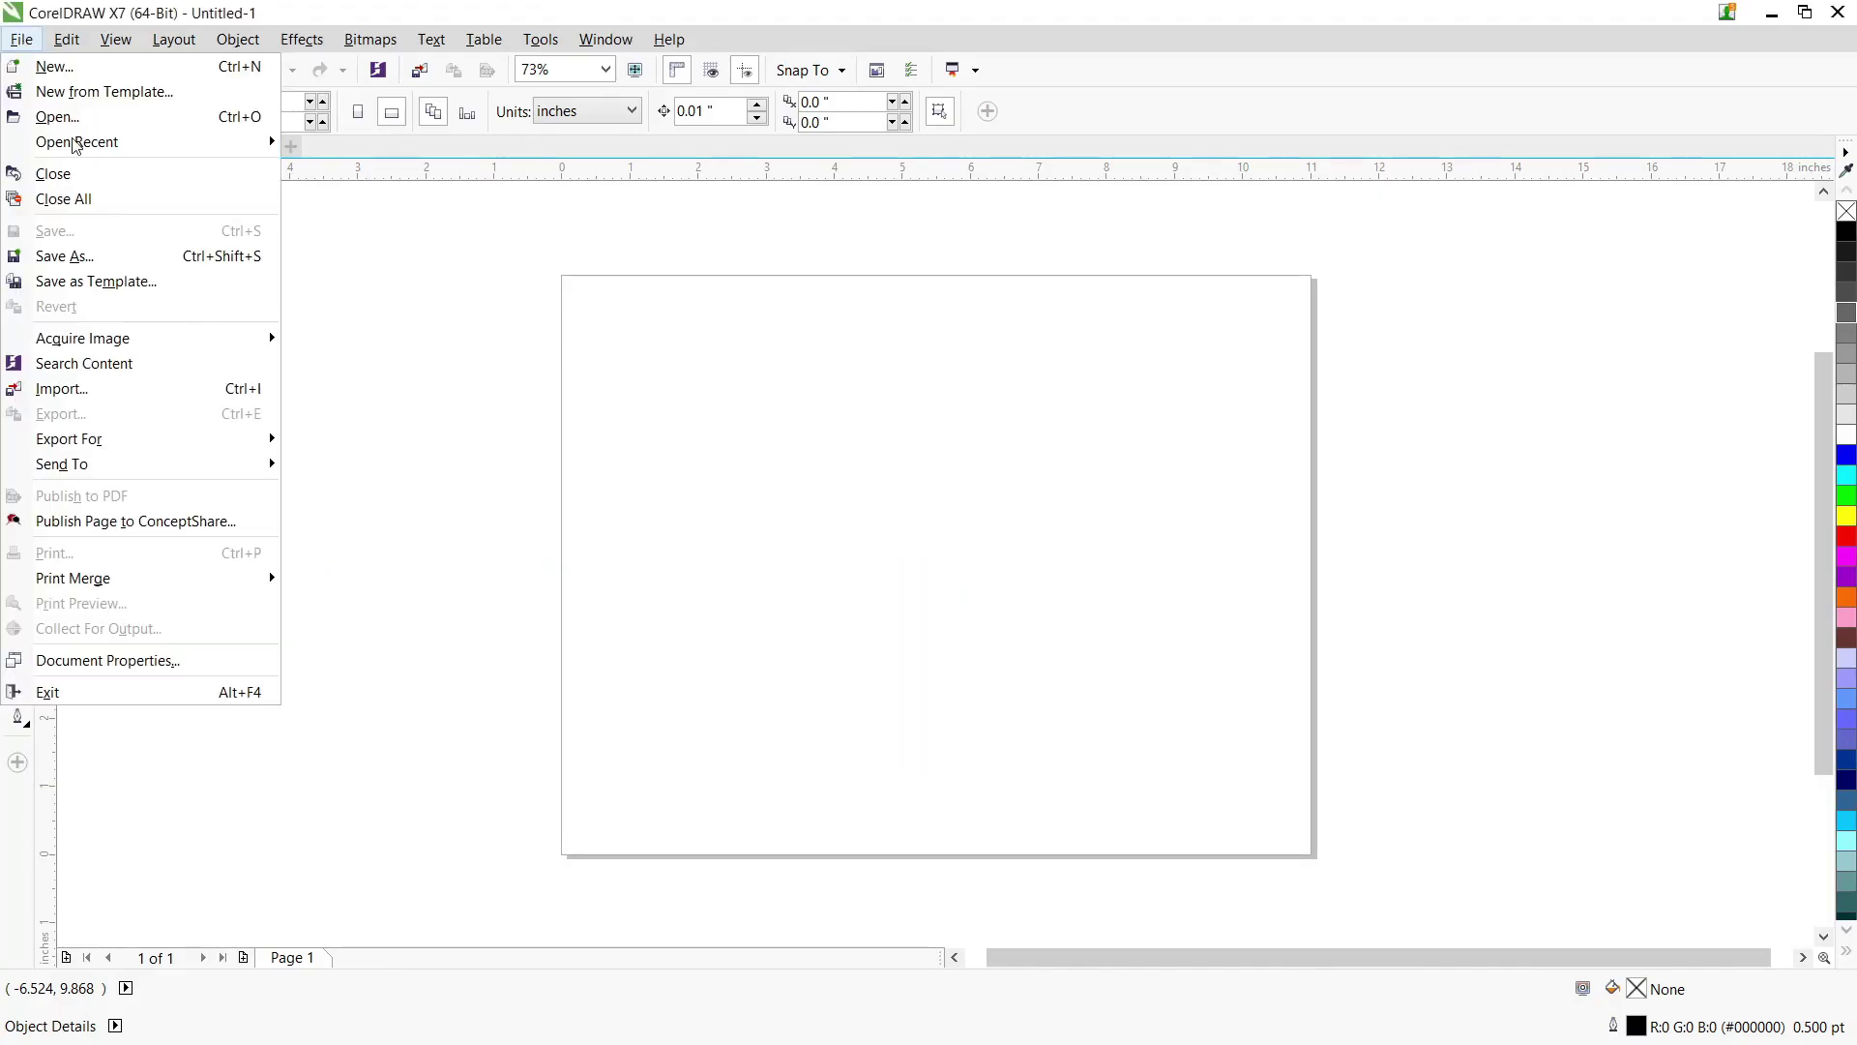
pyautogui.click(75, 386)
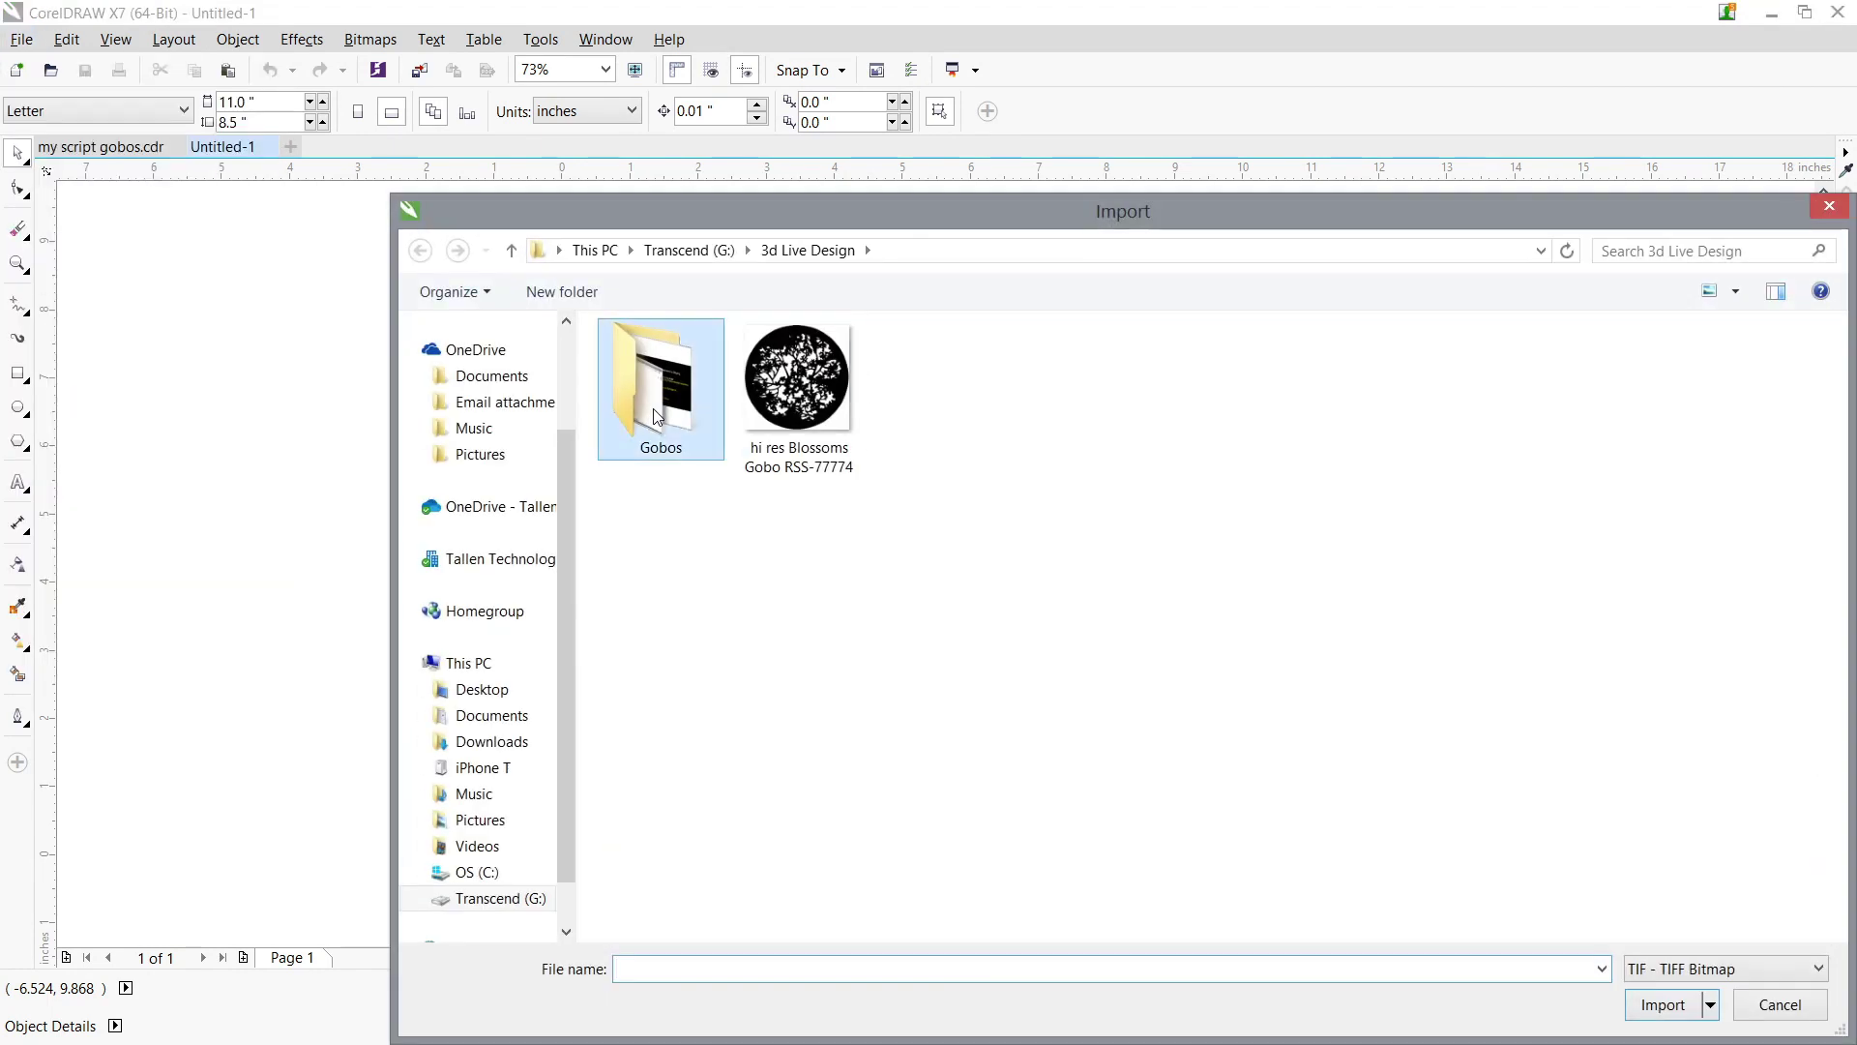
pyautogui.doubleClick(660, 416)
pyautogui.click(657, 416)
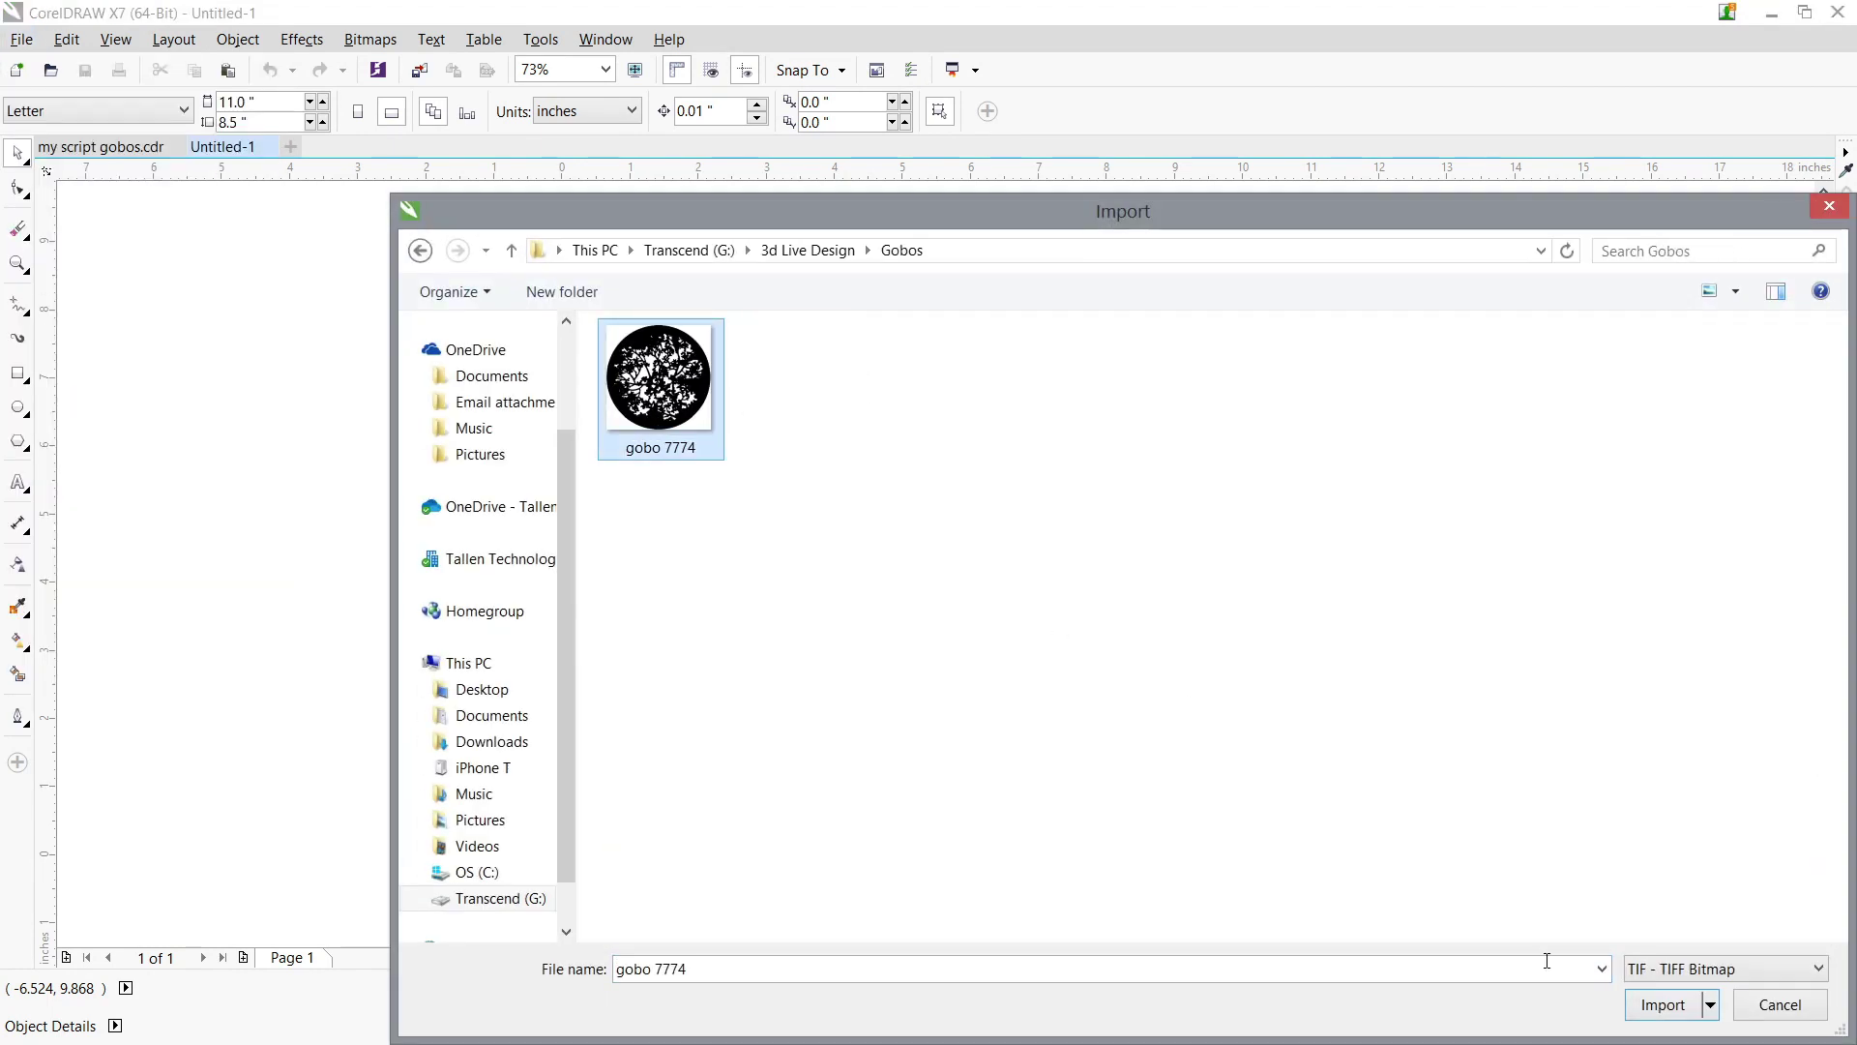
pyautogui.click(1659, 1004)
pyautogui.click(682, 329)
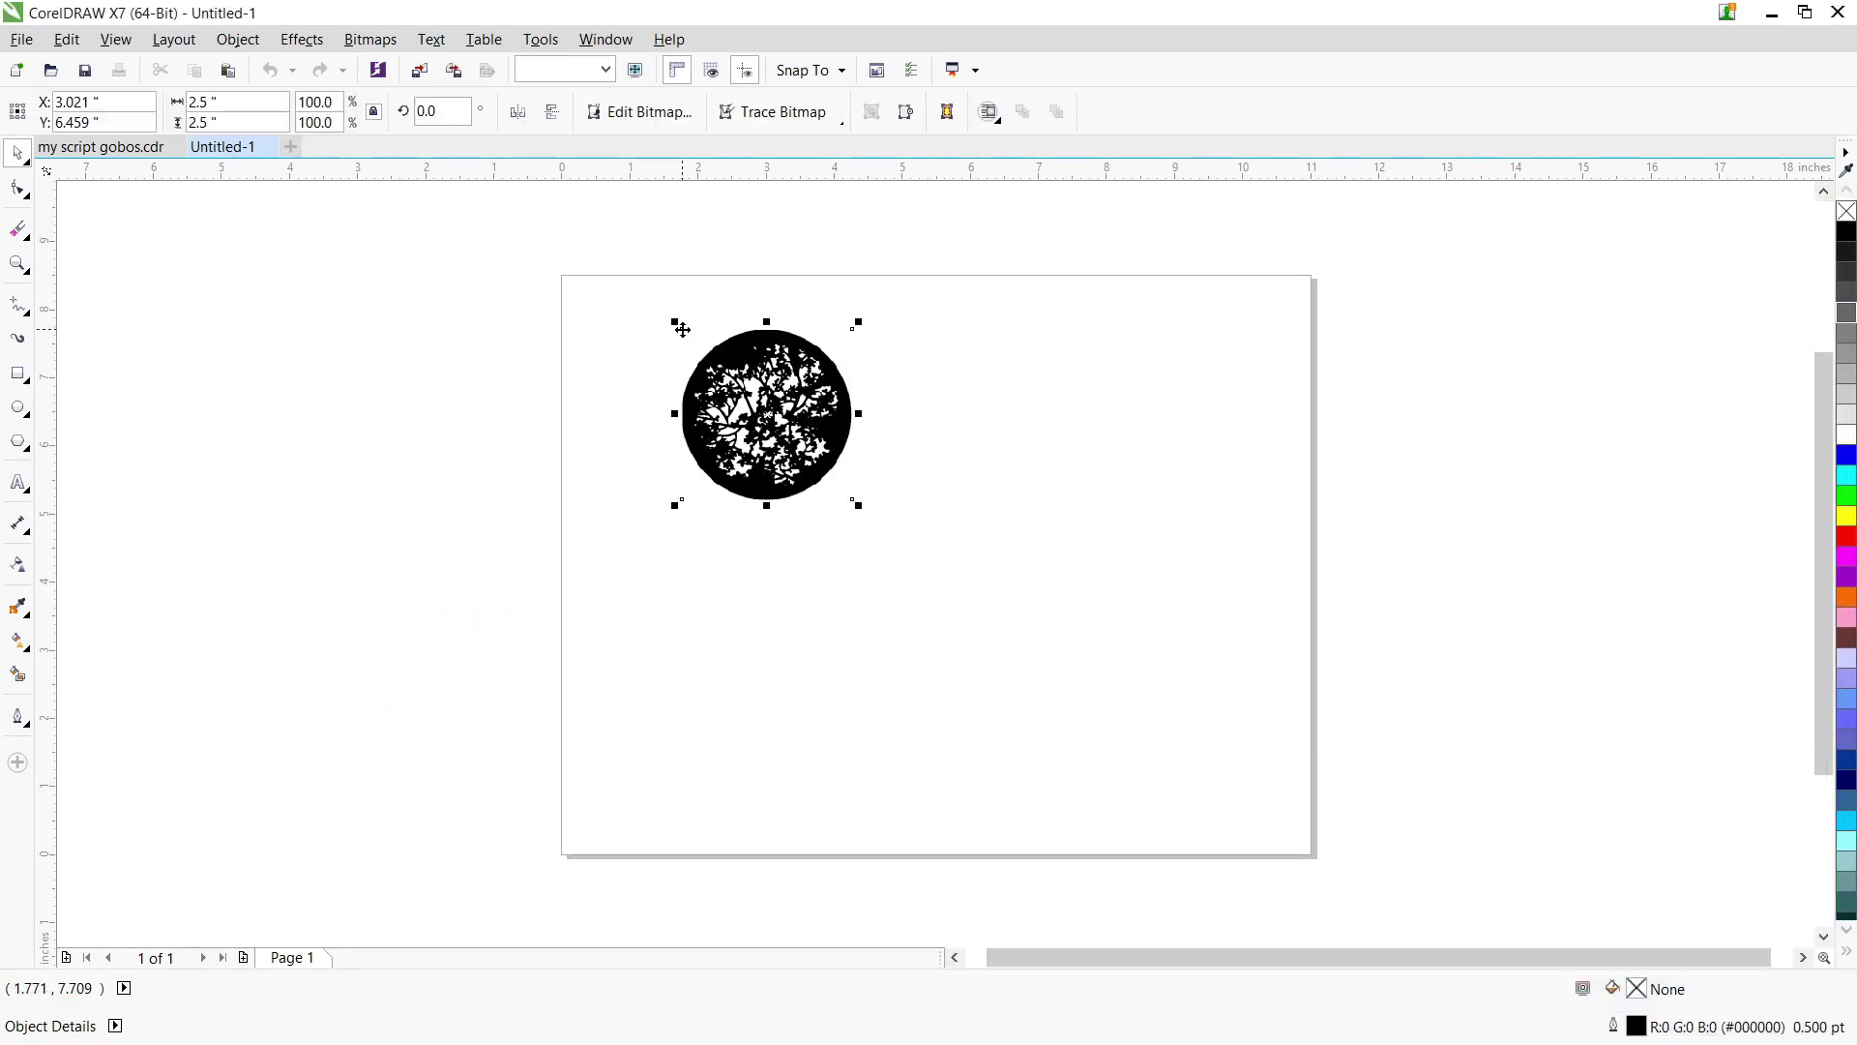
pyautogui.moveTo(859, 504); pyautogui.dragTo(1149, 795)
# Step: Trace the gobo bitmap into vectors with Outline Trace > Line Art
pyautogui.click(371, 40)
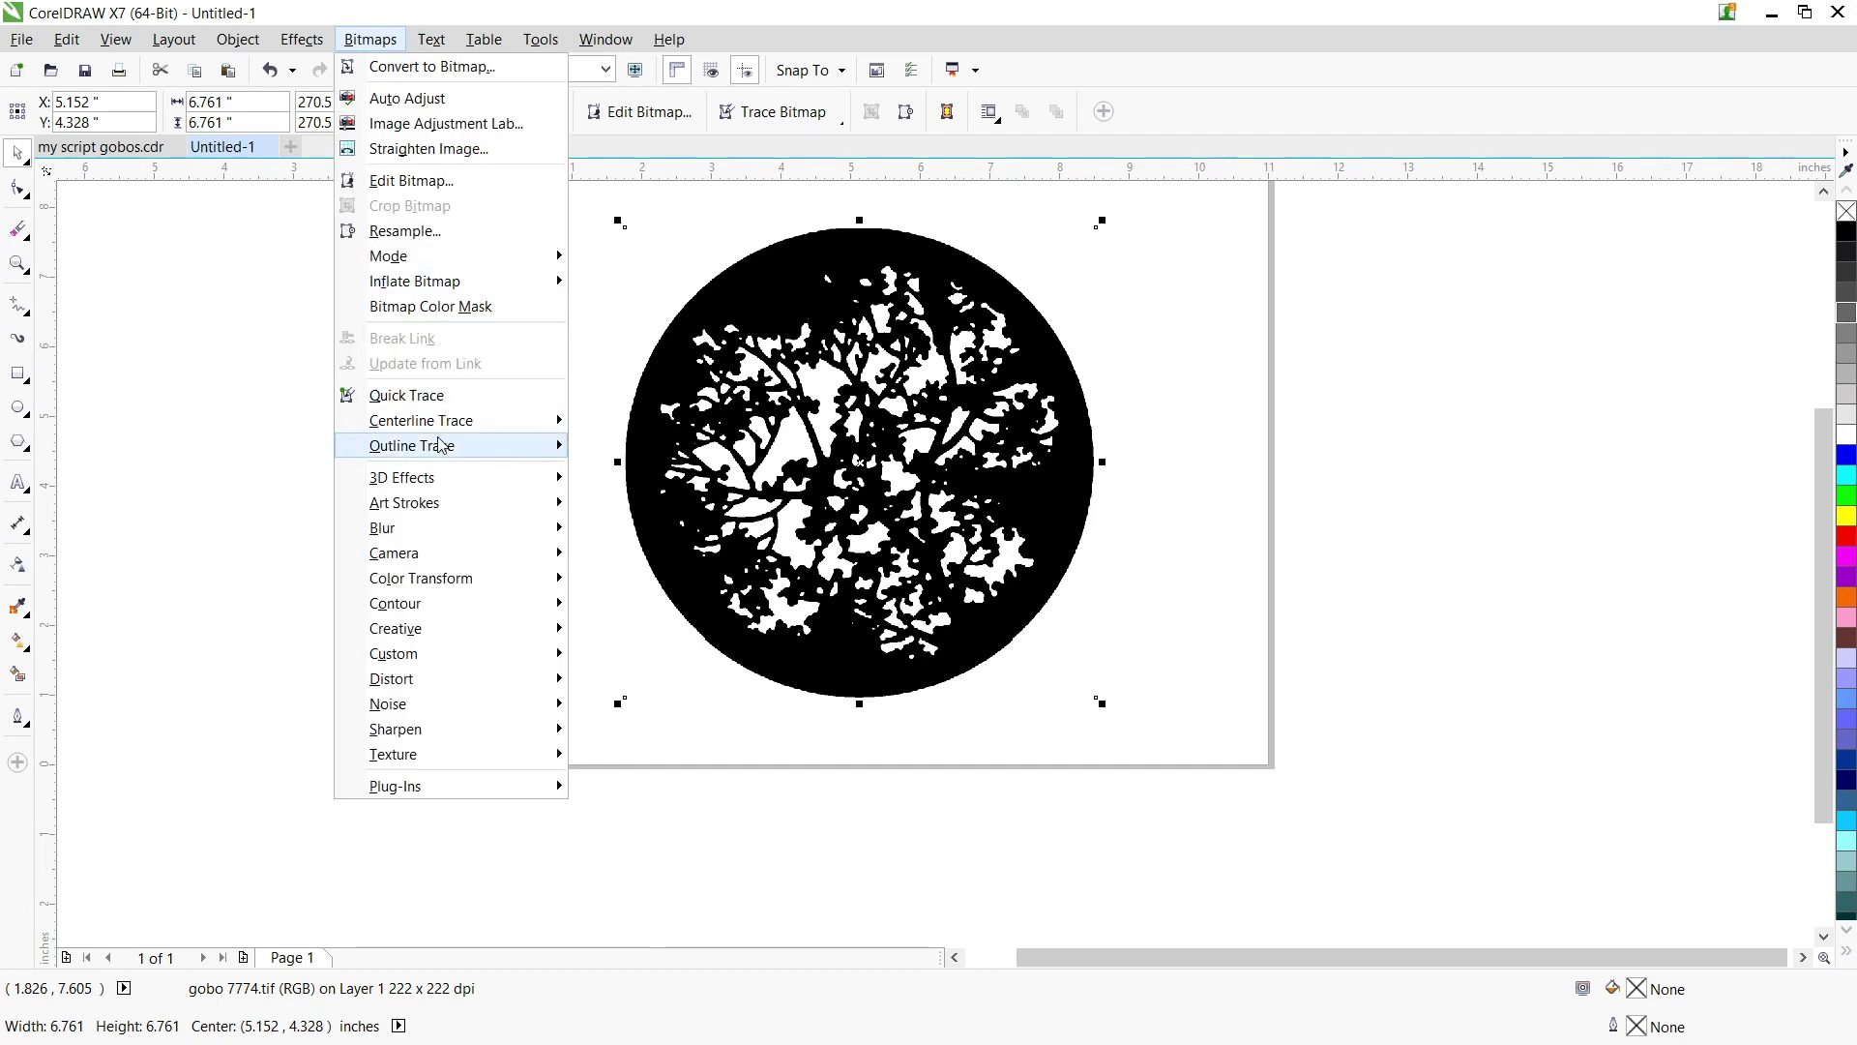
pyautogui.moveTo(437, 445)
pyautogui.click(629, 446)
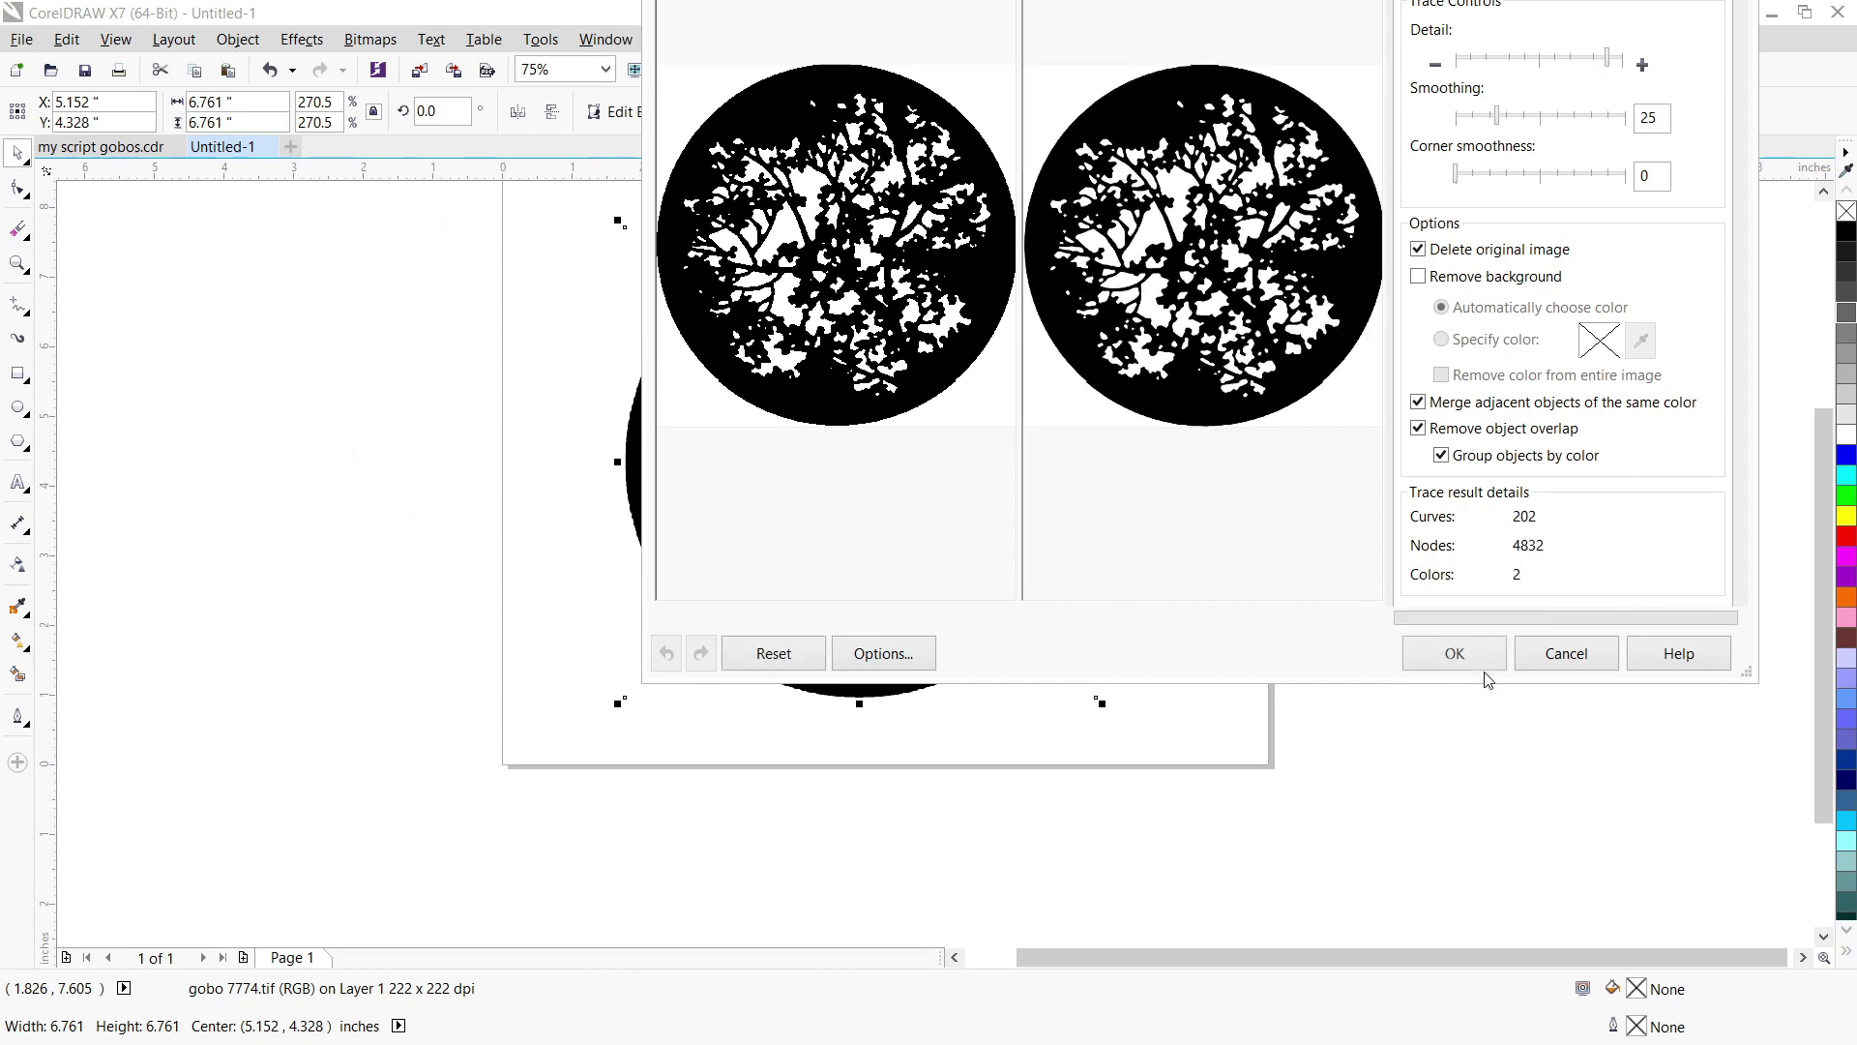
pyautogui.click(1454, 654)
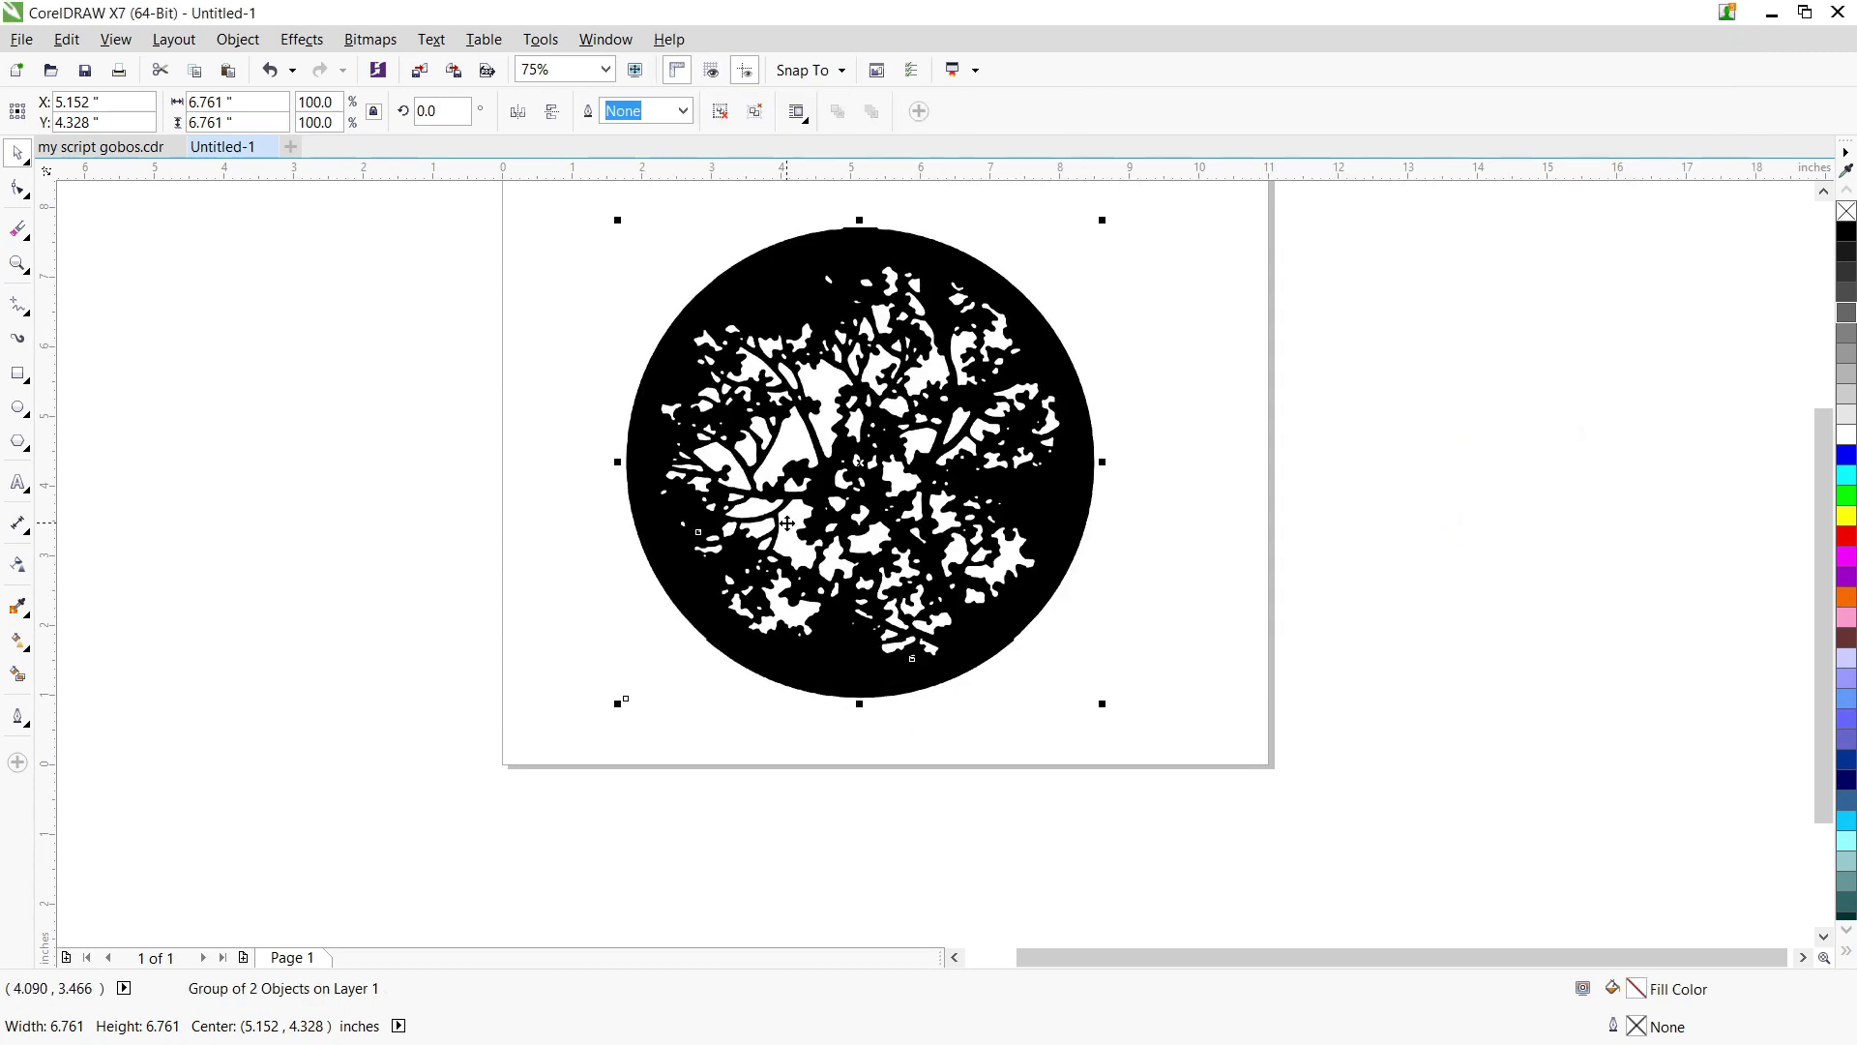
# Step: Ungroup the traced gobo shapes and move one curve aside
pyautogui.click(237, 40)
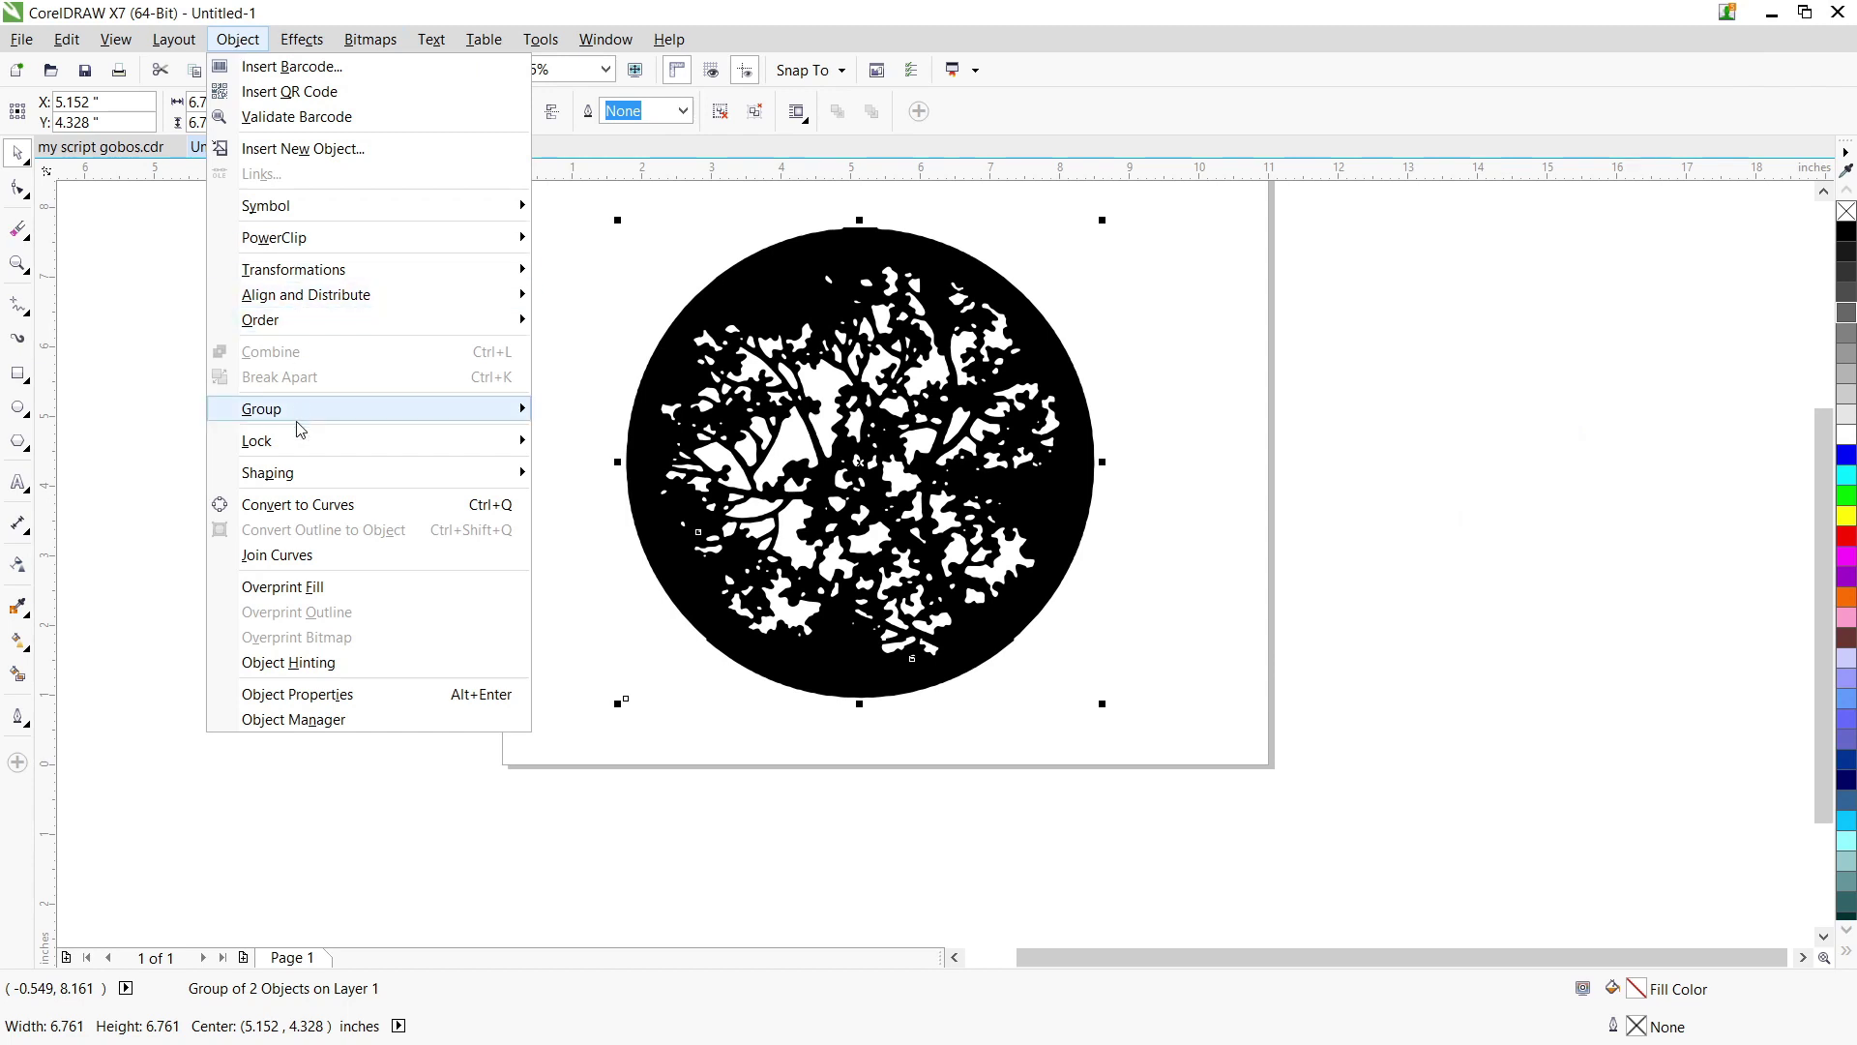
pyautogui.moveTo(293, 410)
pyautogui.click(619, 432)
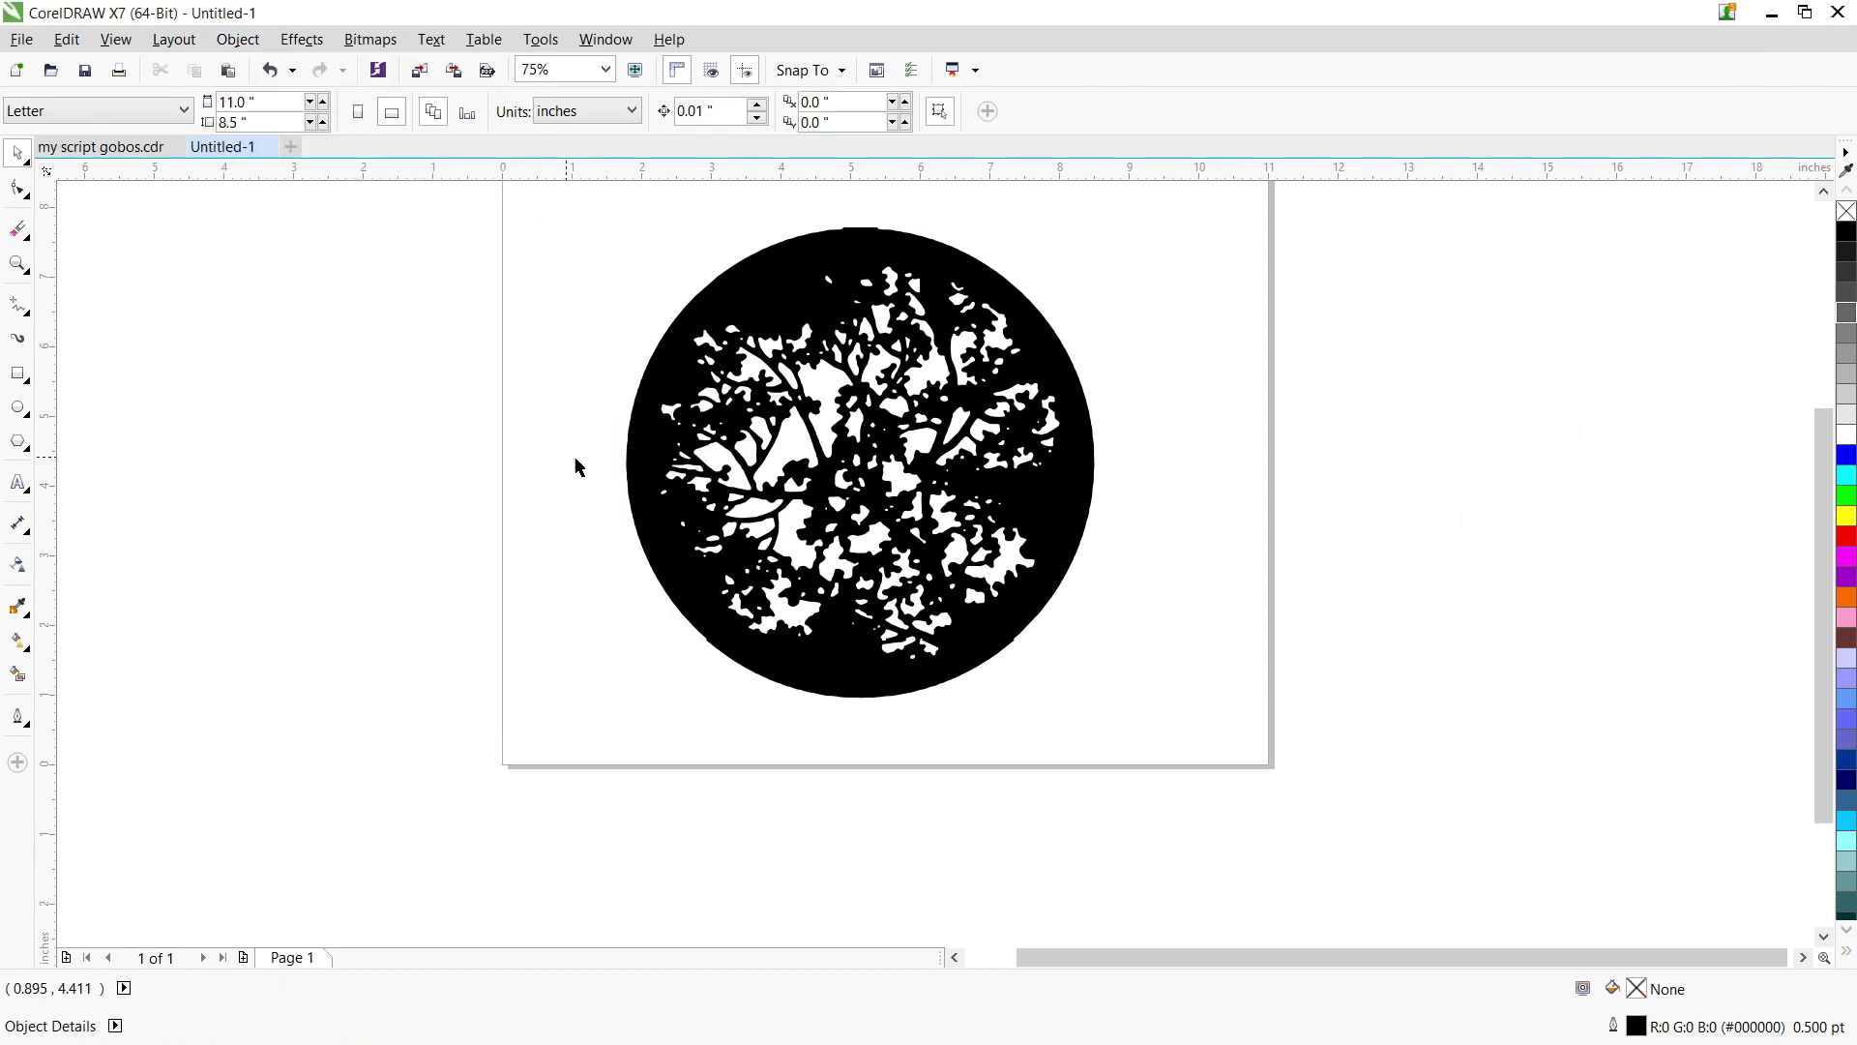
pyautogui.moveTo(677, 462); pyautogui.dragTo(1157, 504)
# Step: Delete the white traced group and move the black circle onto the page
pyautogui.click(829, 552)
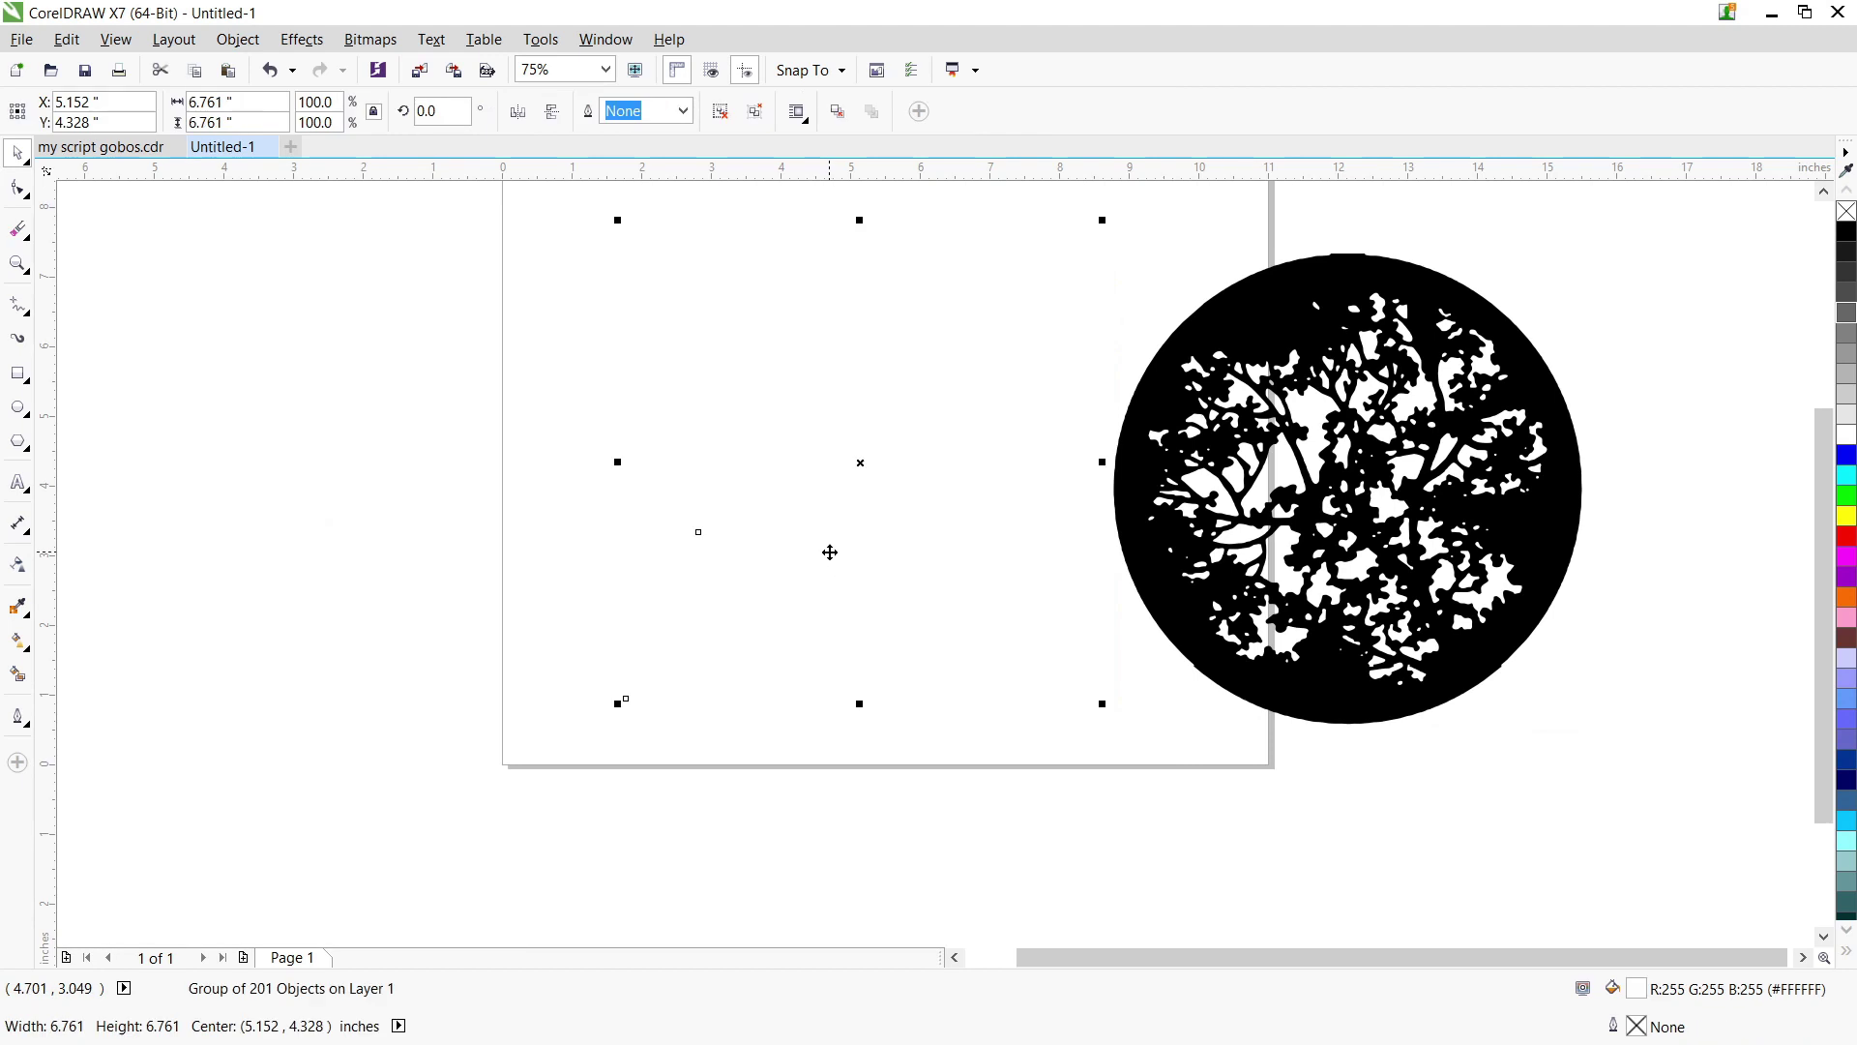
pyautogui.moveTo(829, 551); pyautogui.dragTo(669, 572)
pyautogui.rightClick(1847, 375)
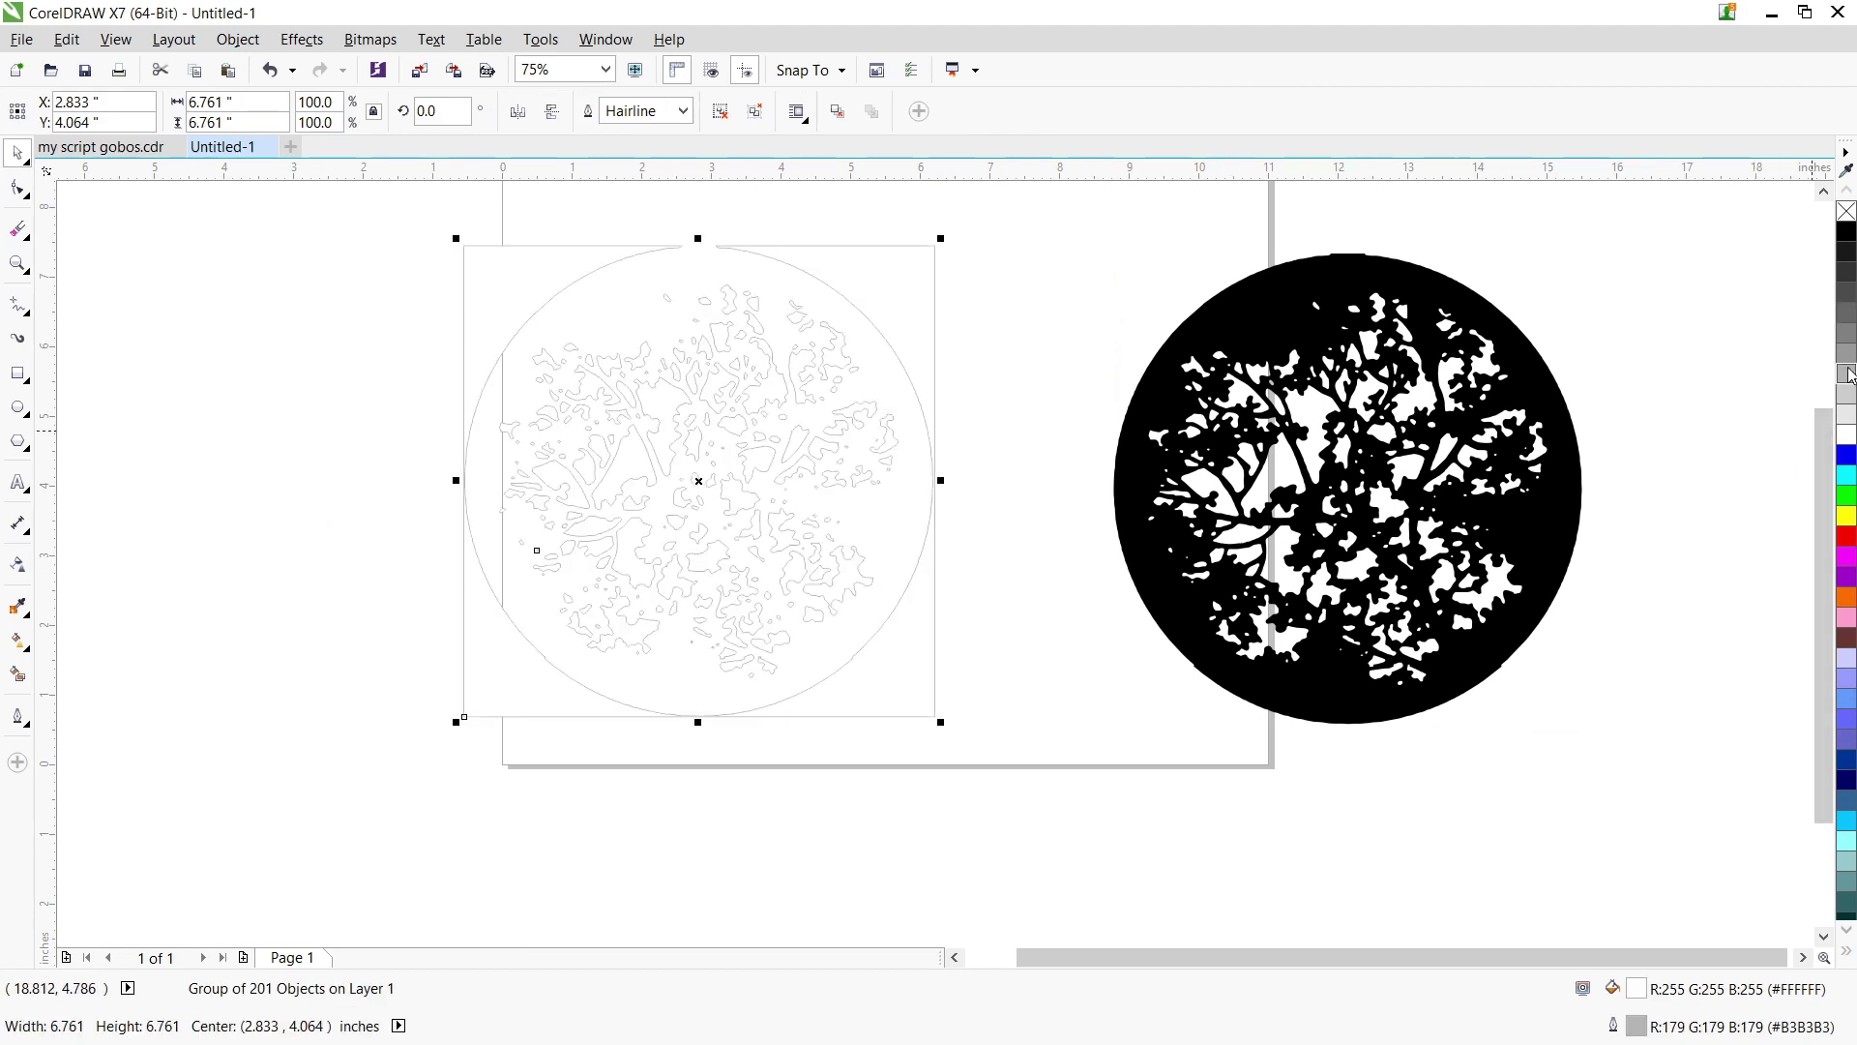
pyautogui.press('Delete')
pyautogui.moveTo(1340, 518); pyautogui.dragTo(804, 478)
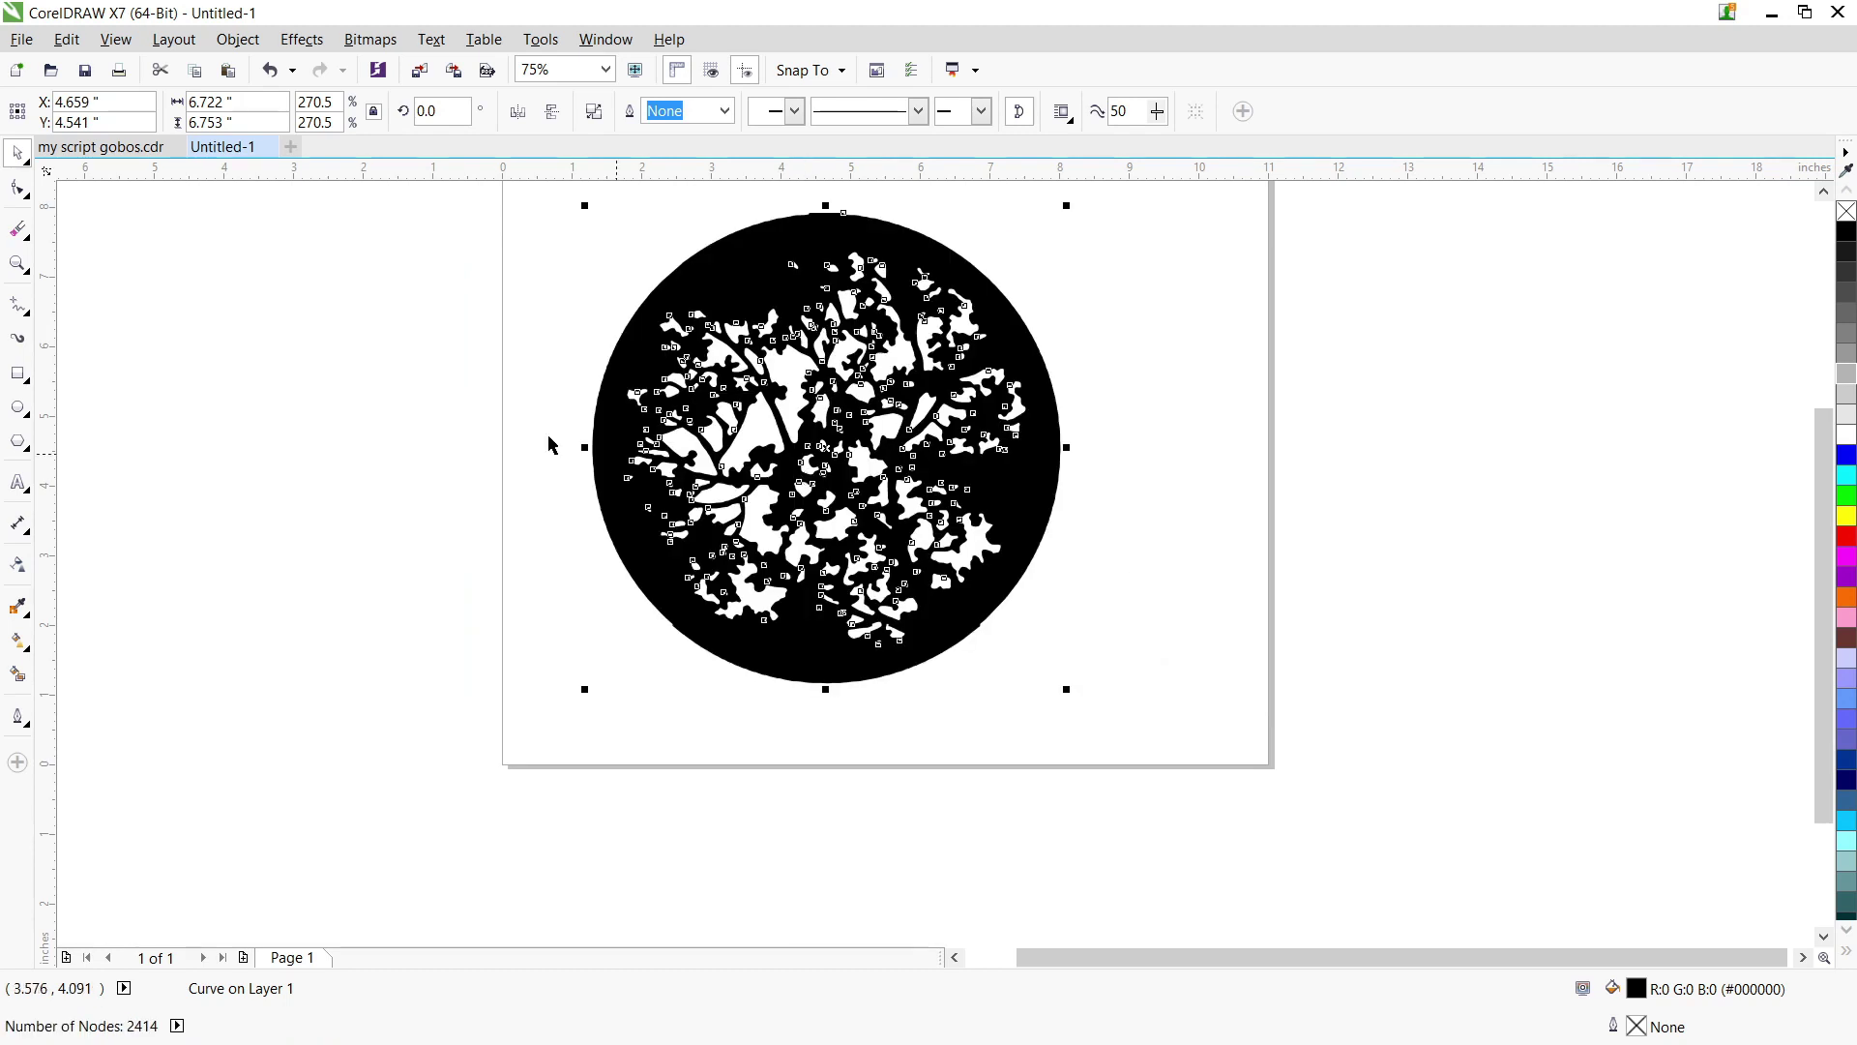
# Step: Save the drawing as a DWG - AutoCAD file named Blossom7774 trace
pyautogui.click(21, 38)
pyautogui.click(74, 256)
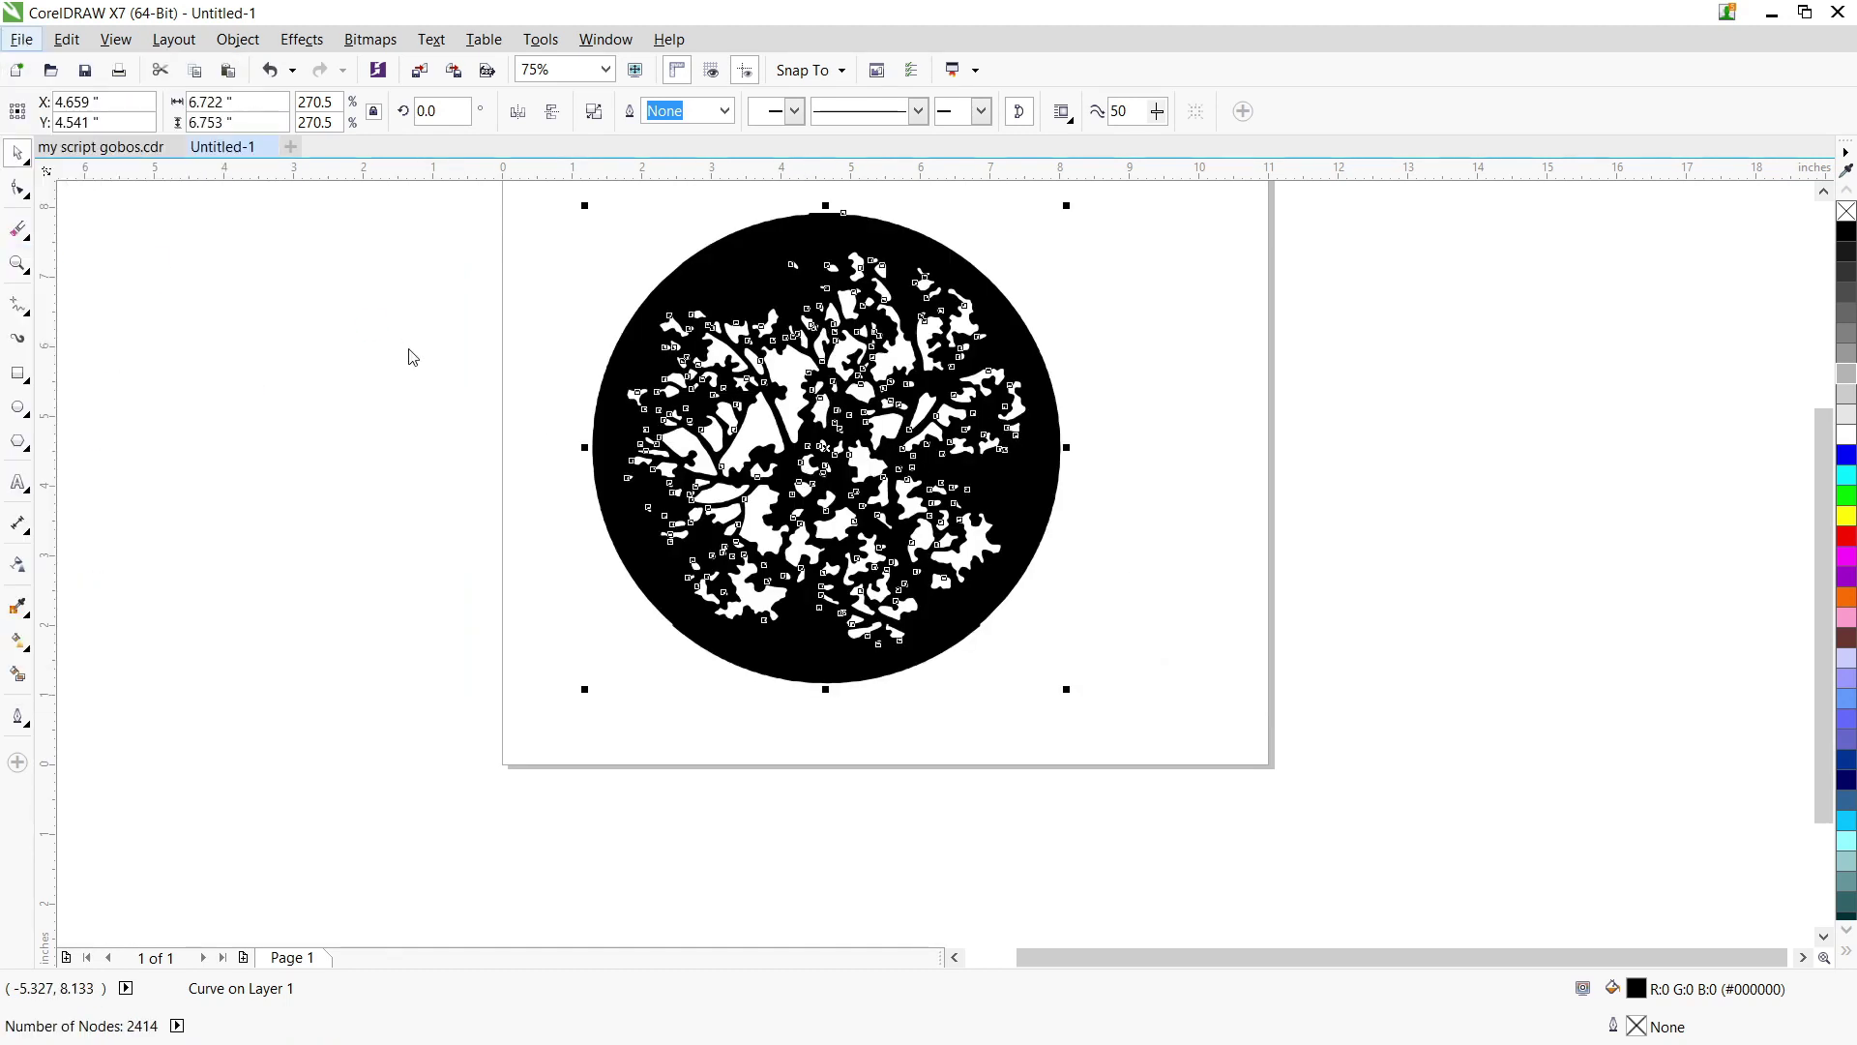
pyautogui.click(641, 795)
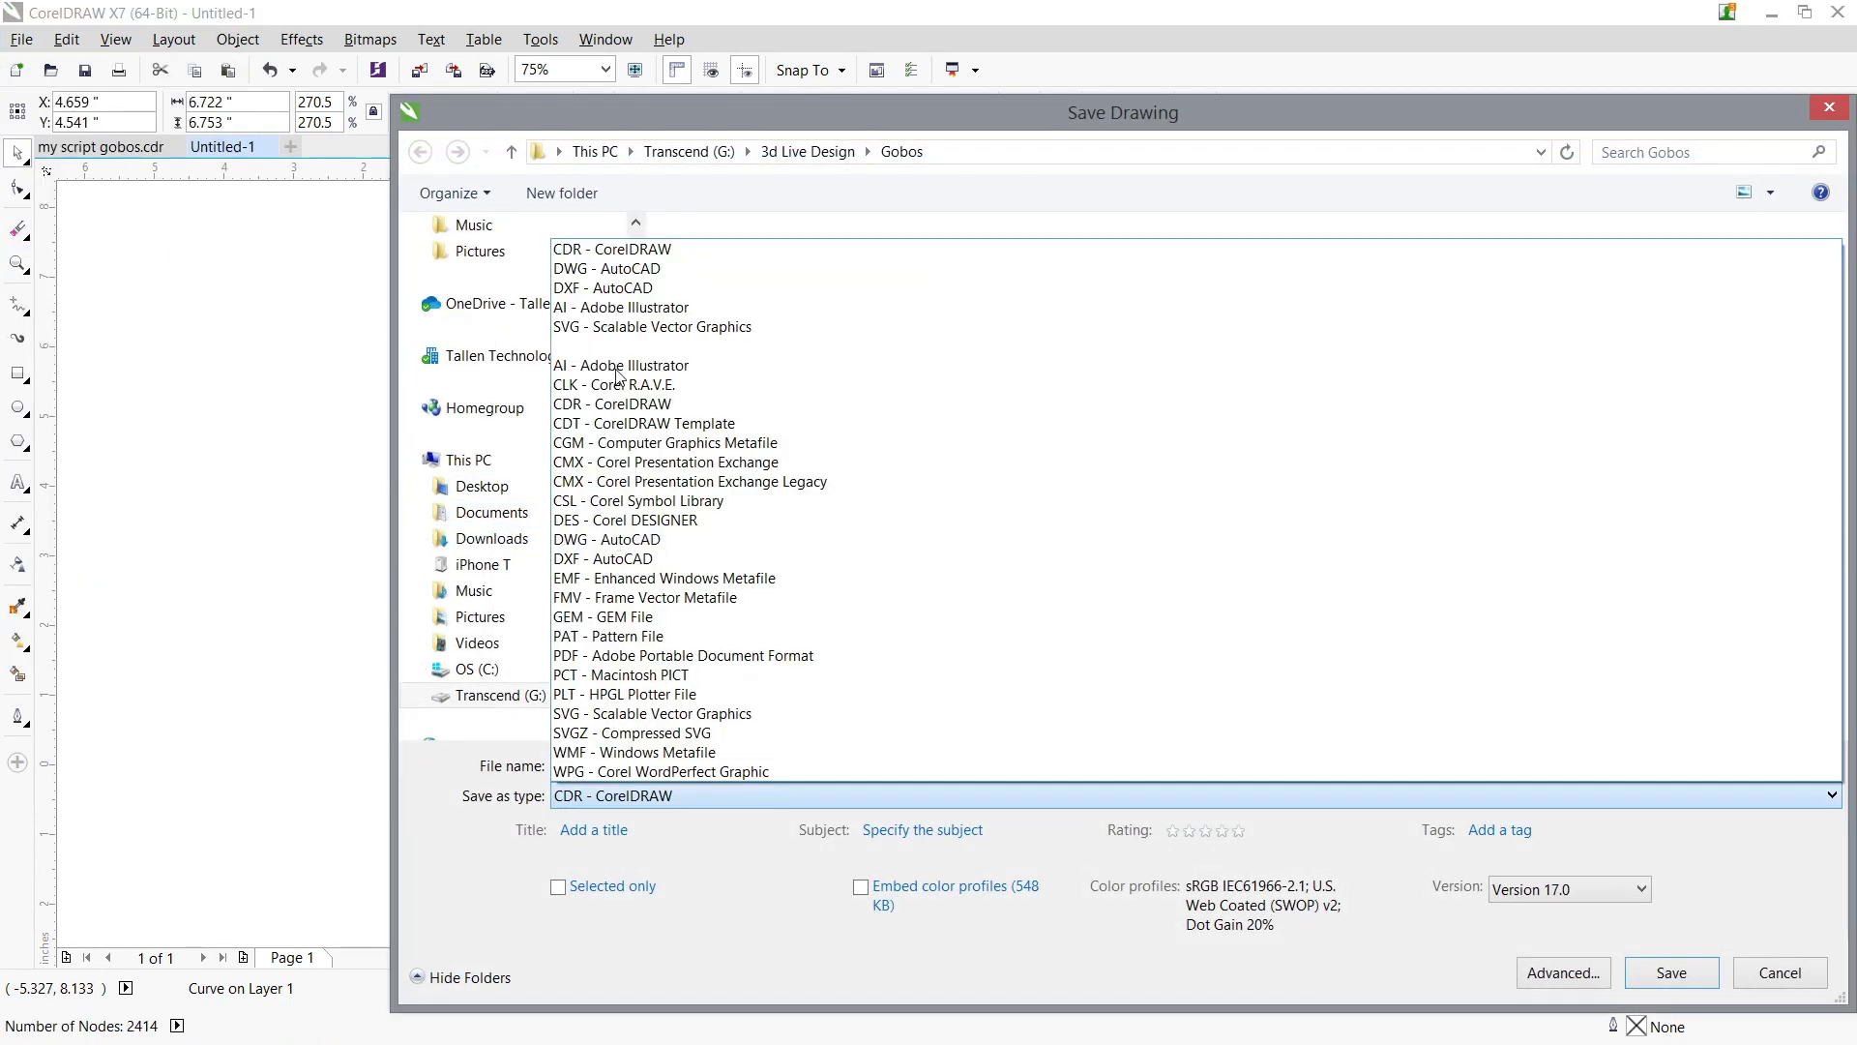
pyautogui.click(594, 260)
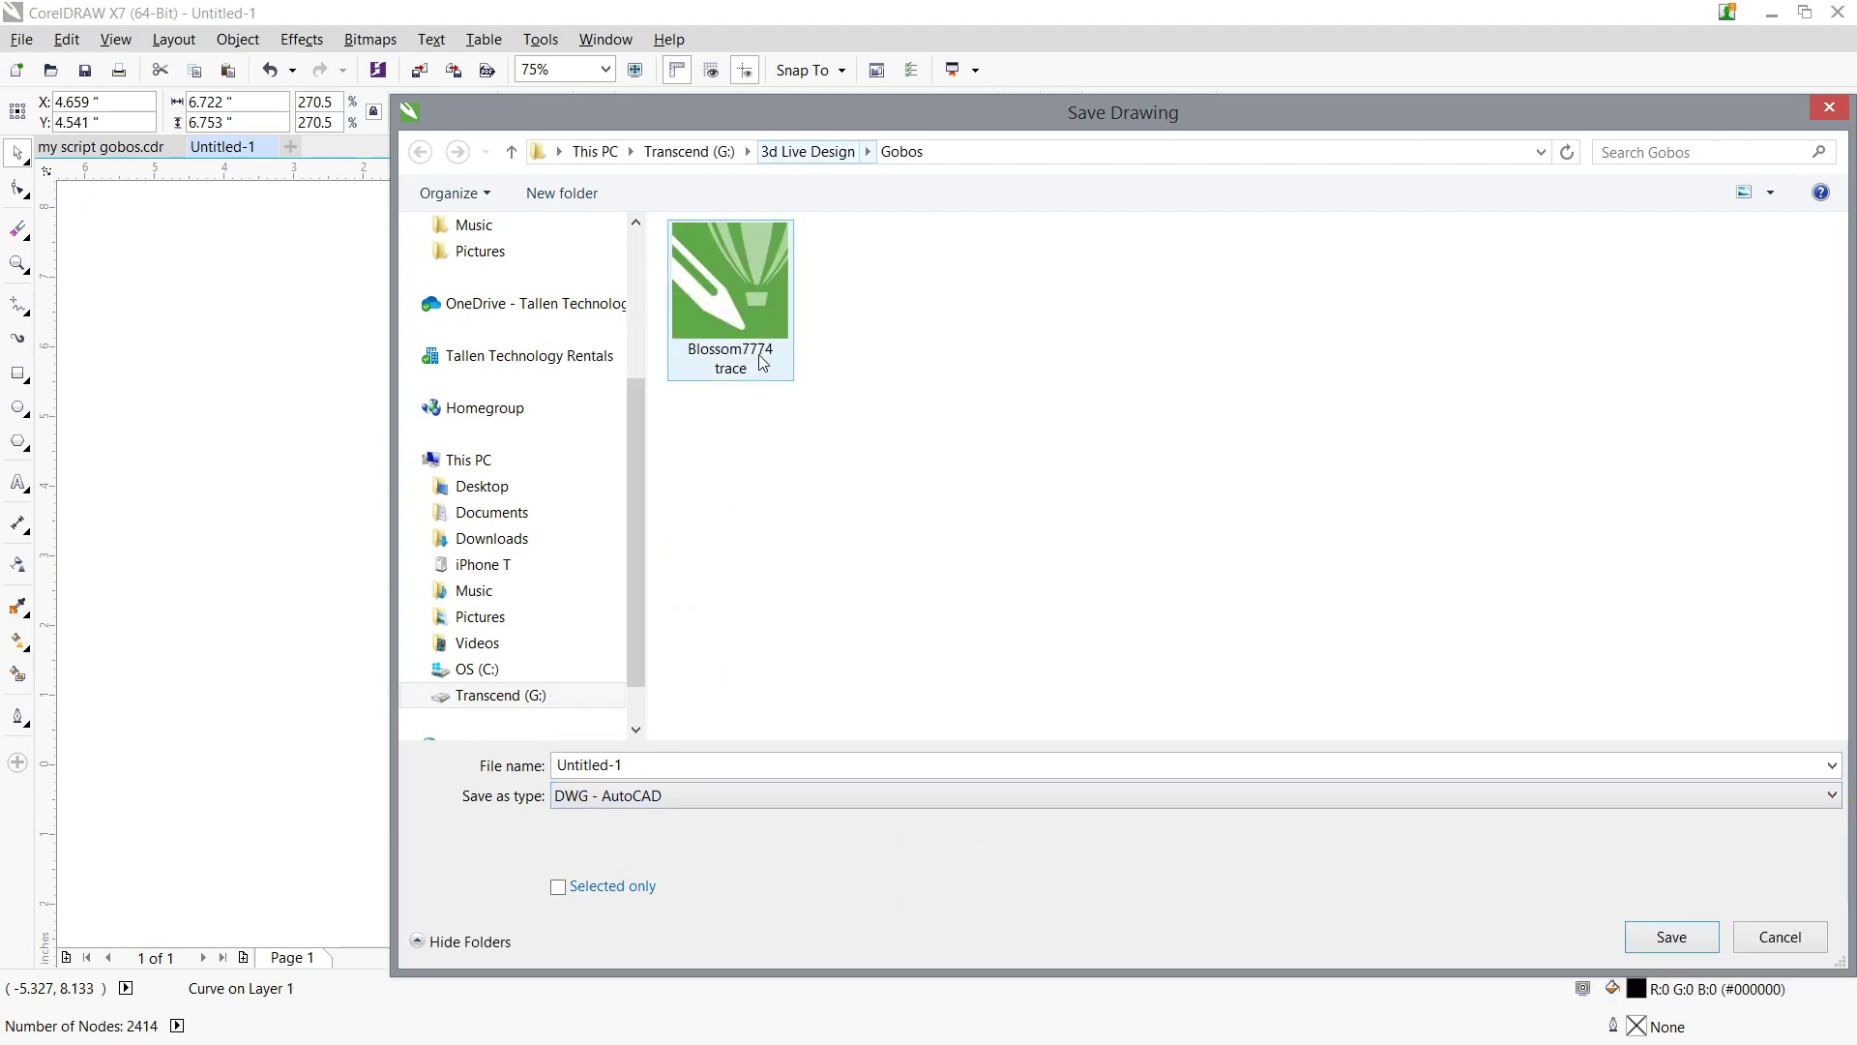
pyautogui.click(758, 309)
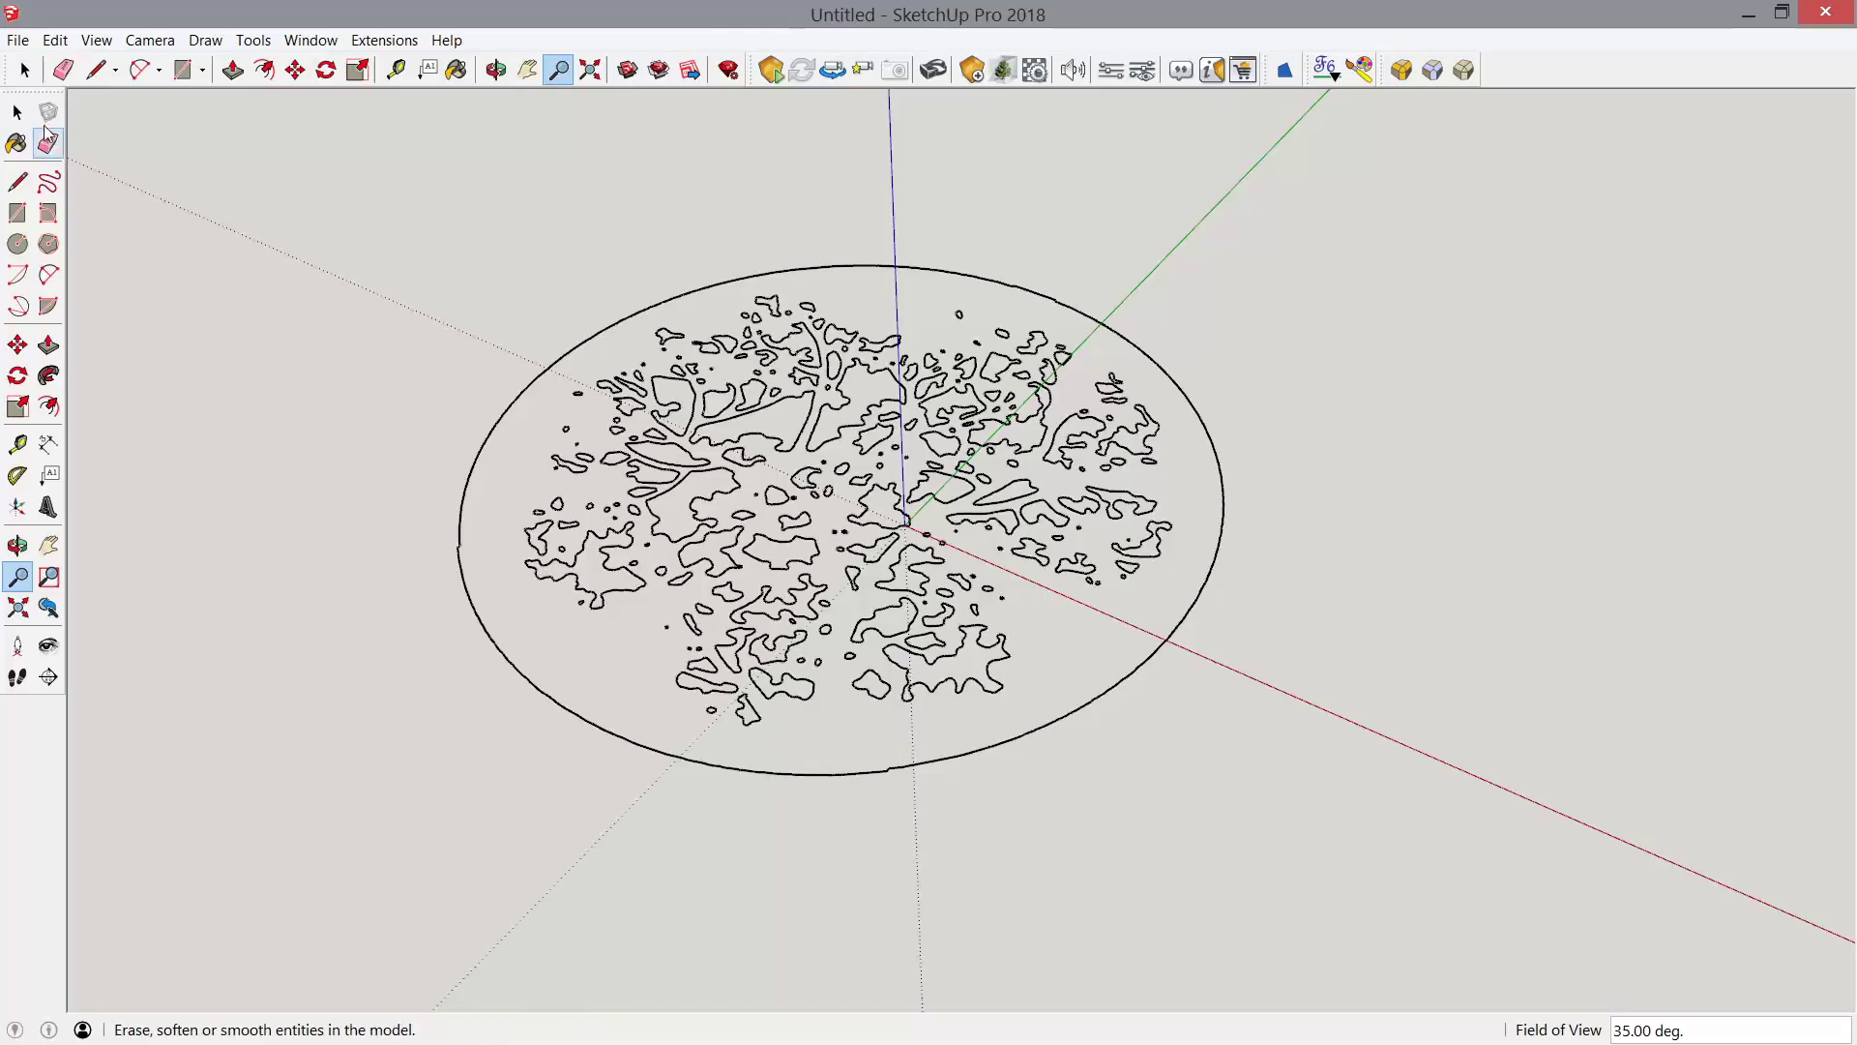
# Step: Select all imported blossom outlines and fill them with faces using Suforyou Make Face Pro
pyautogui.click(18, 113)
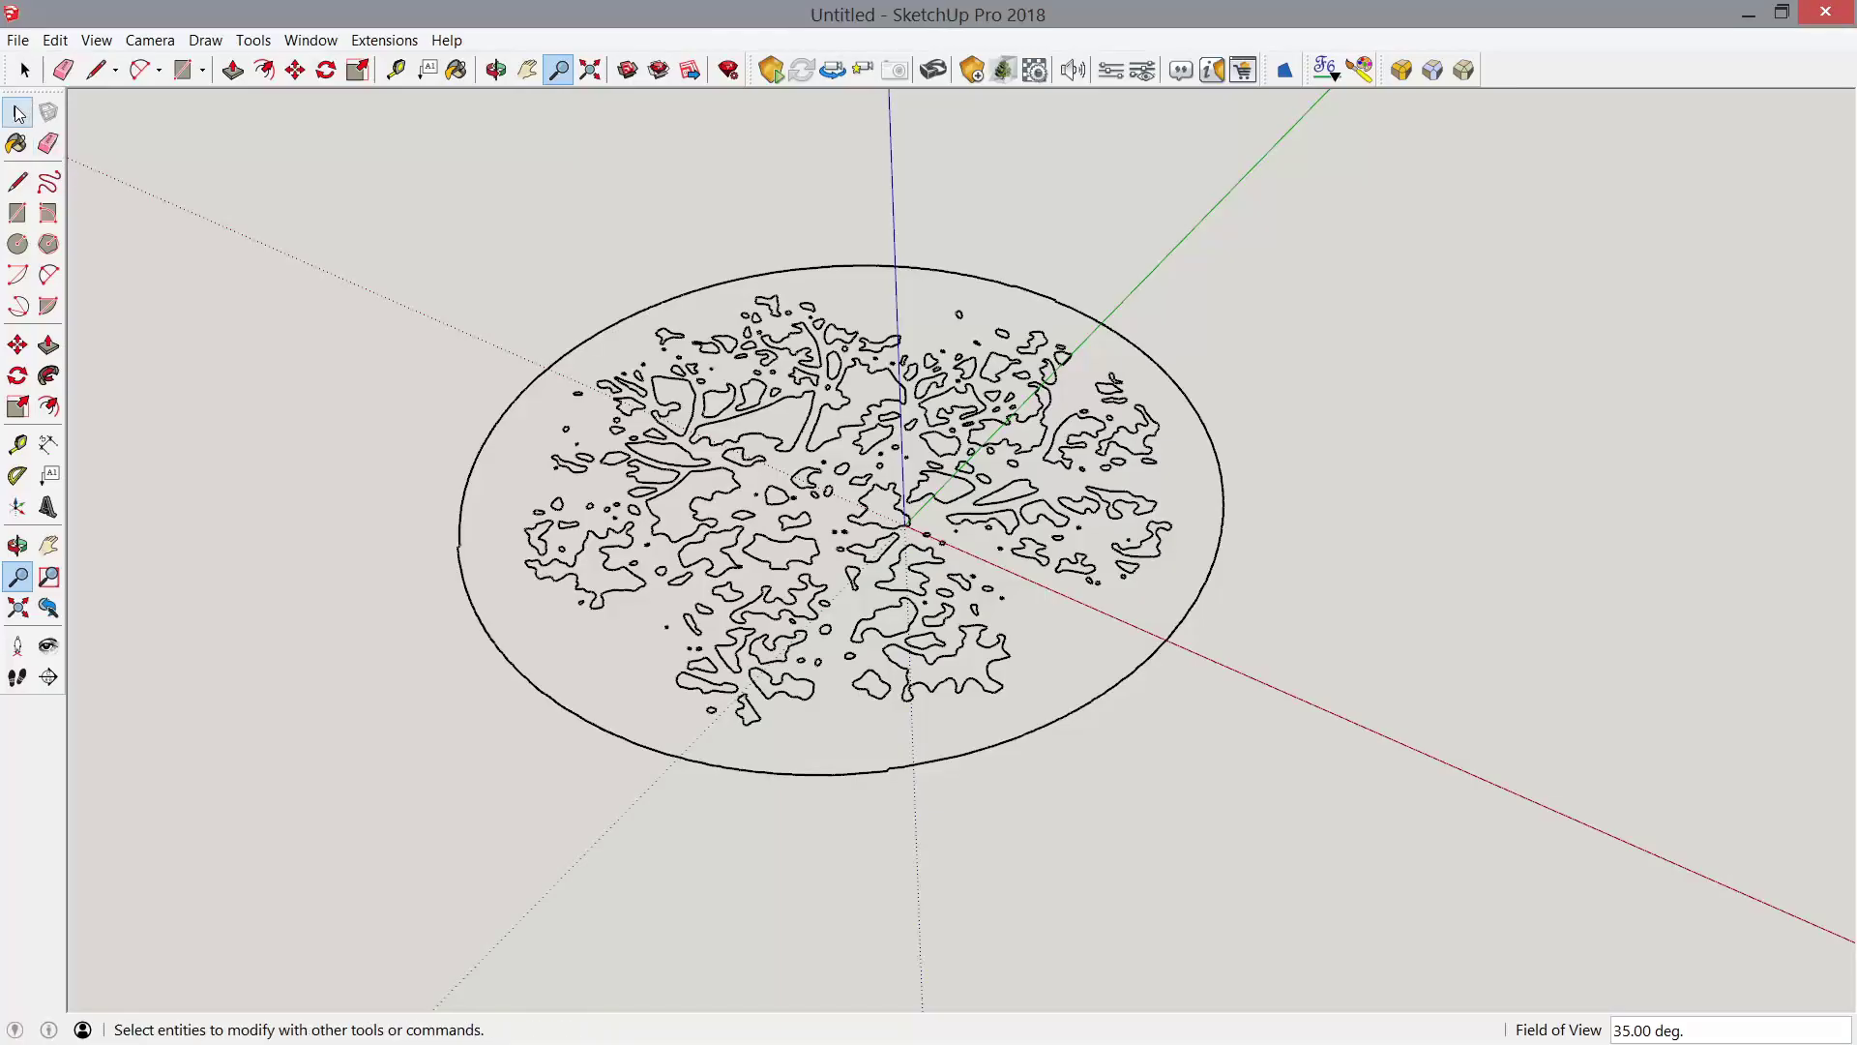
pyautogui.click(18, 113)
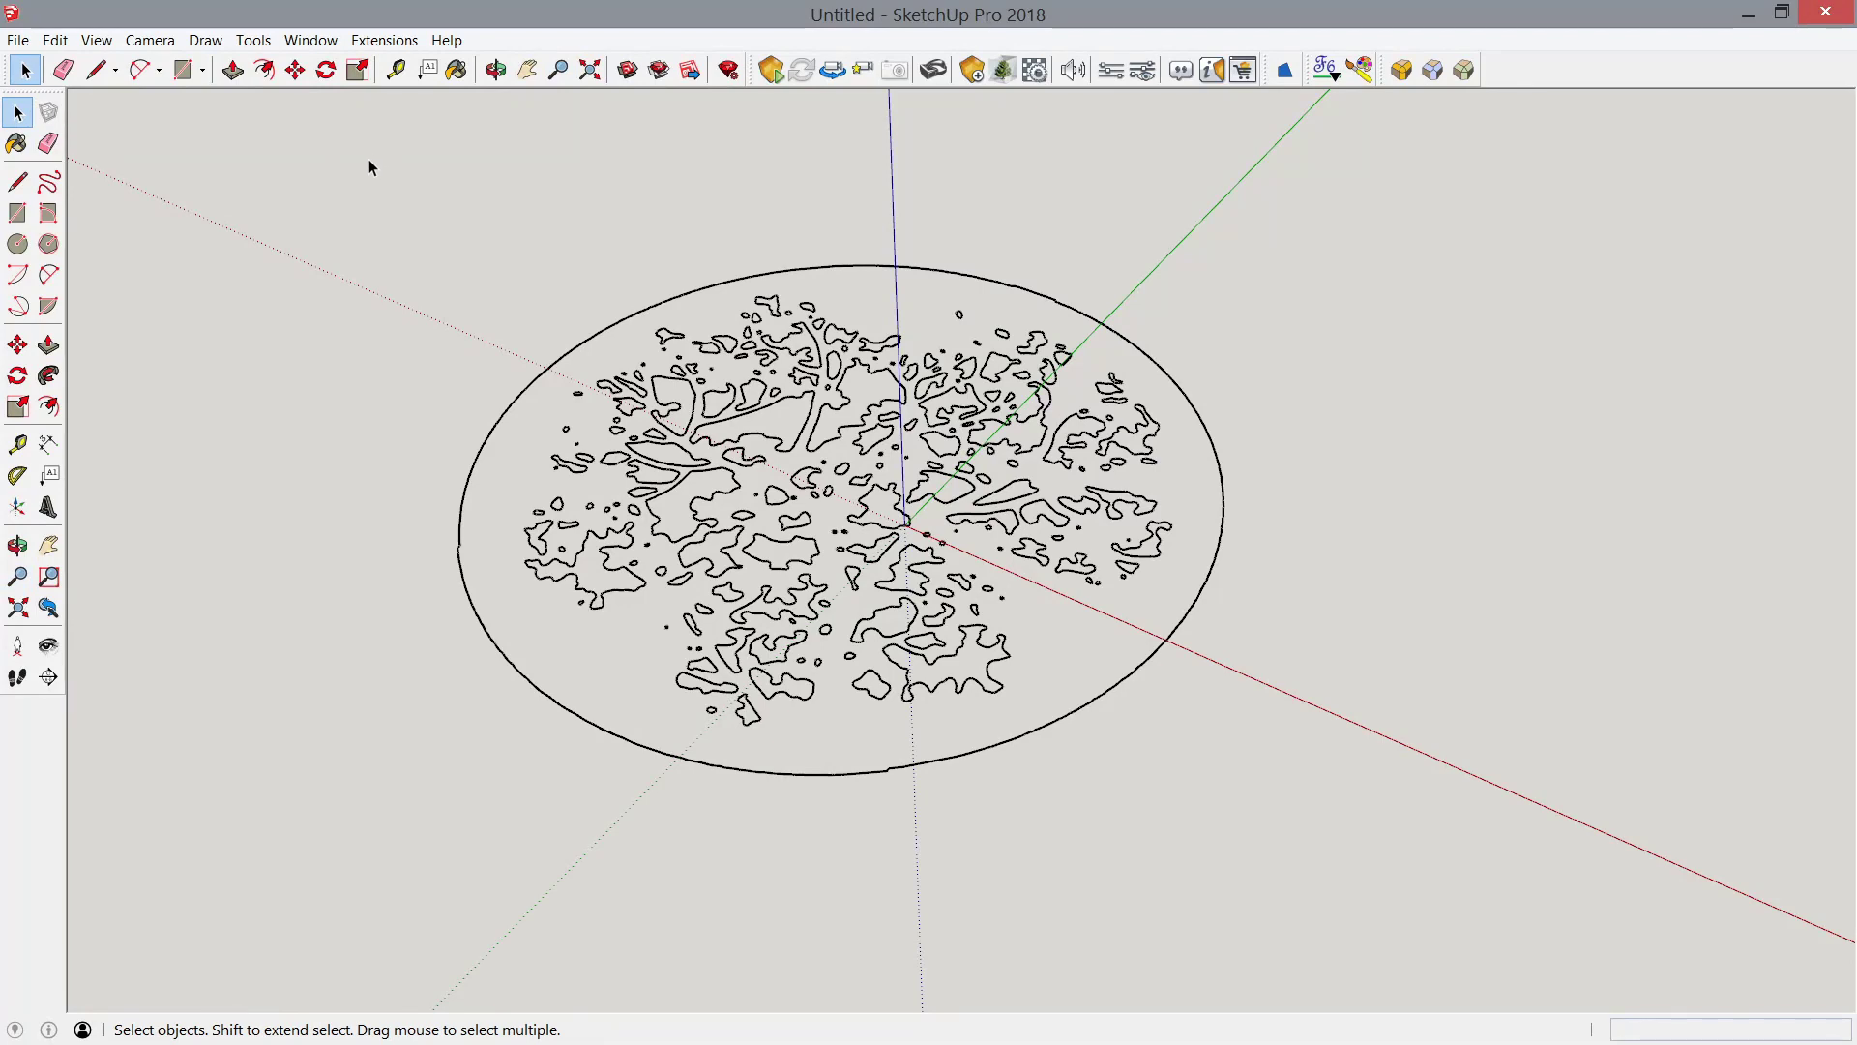
pyautogui.moveTo(362, 152); pyautogui.dragTo(1436, 900)
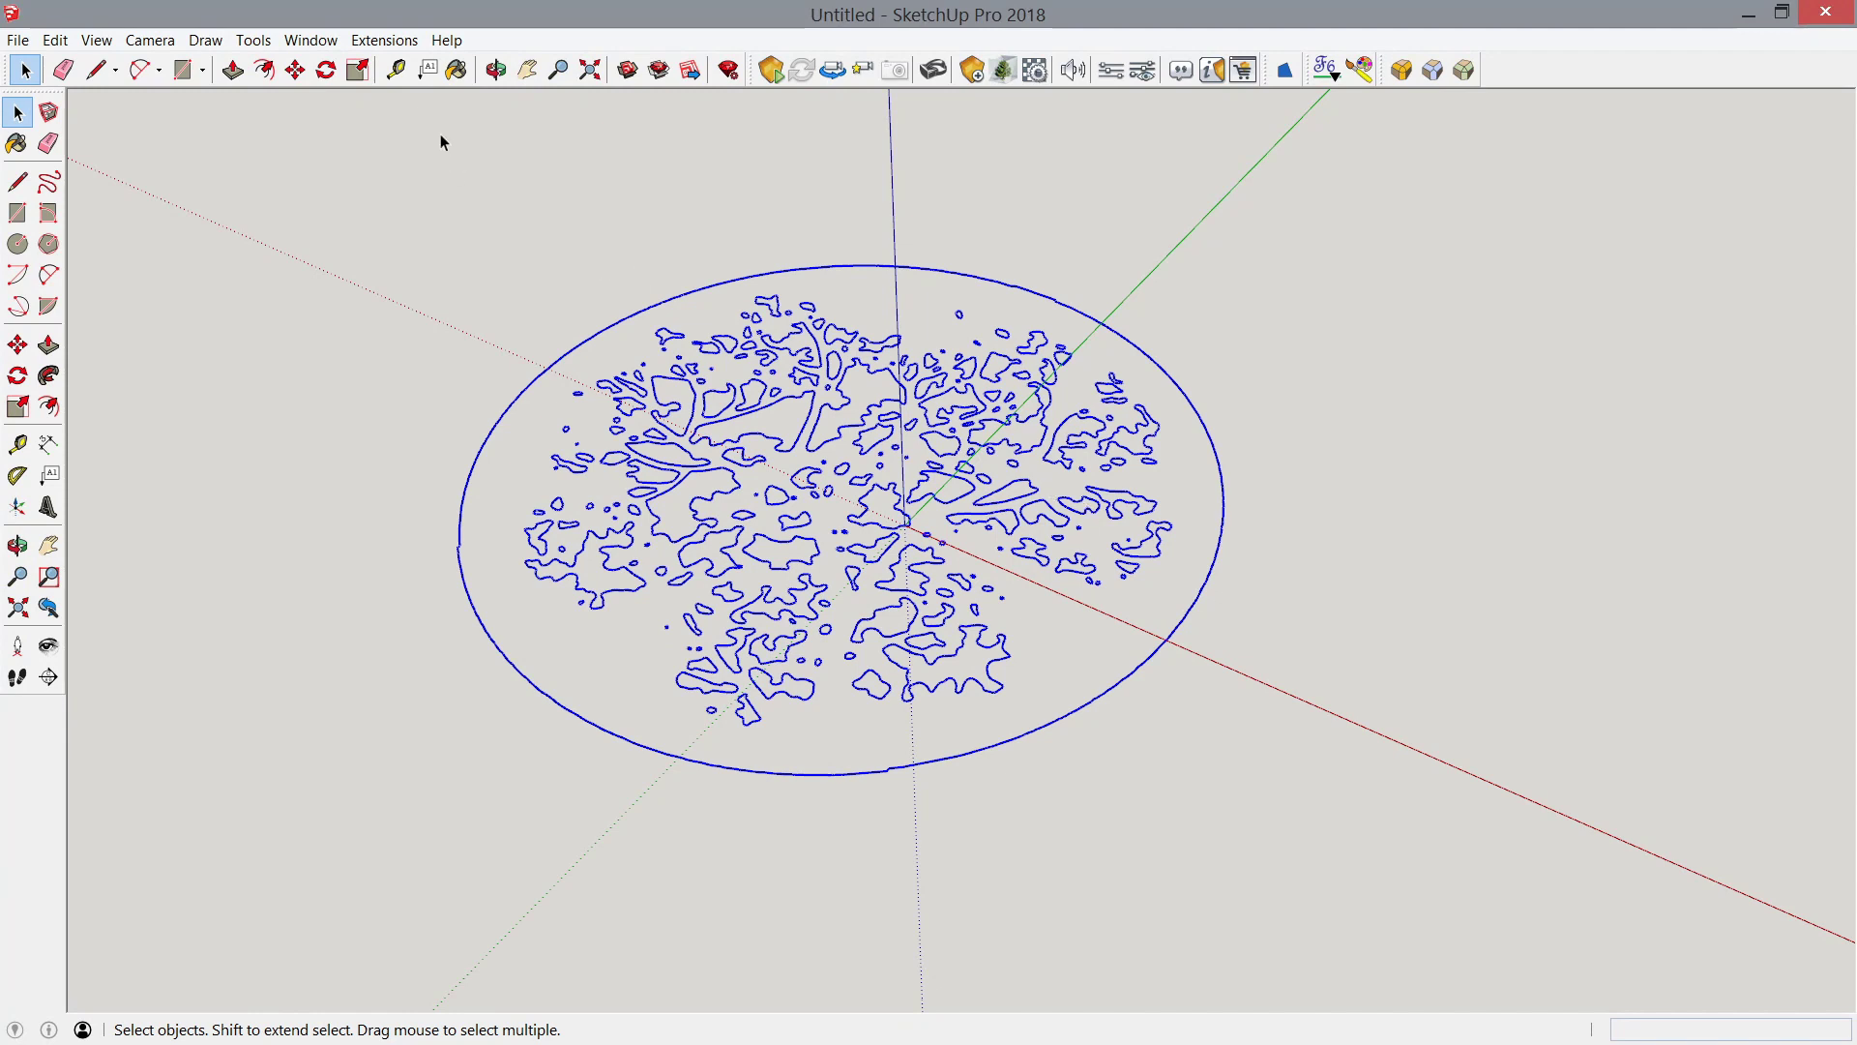
pyautogui.click(378, 44)
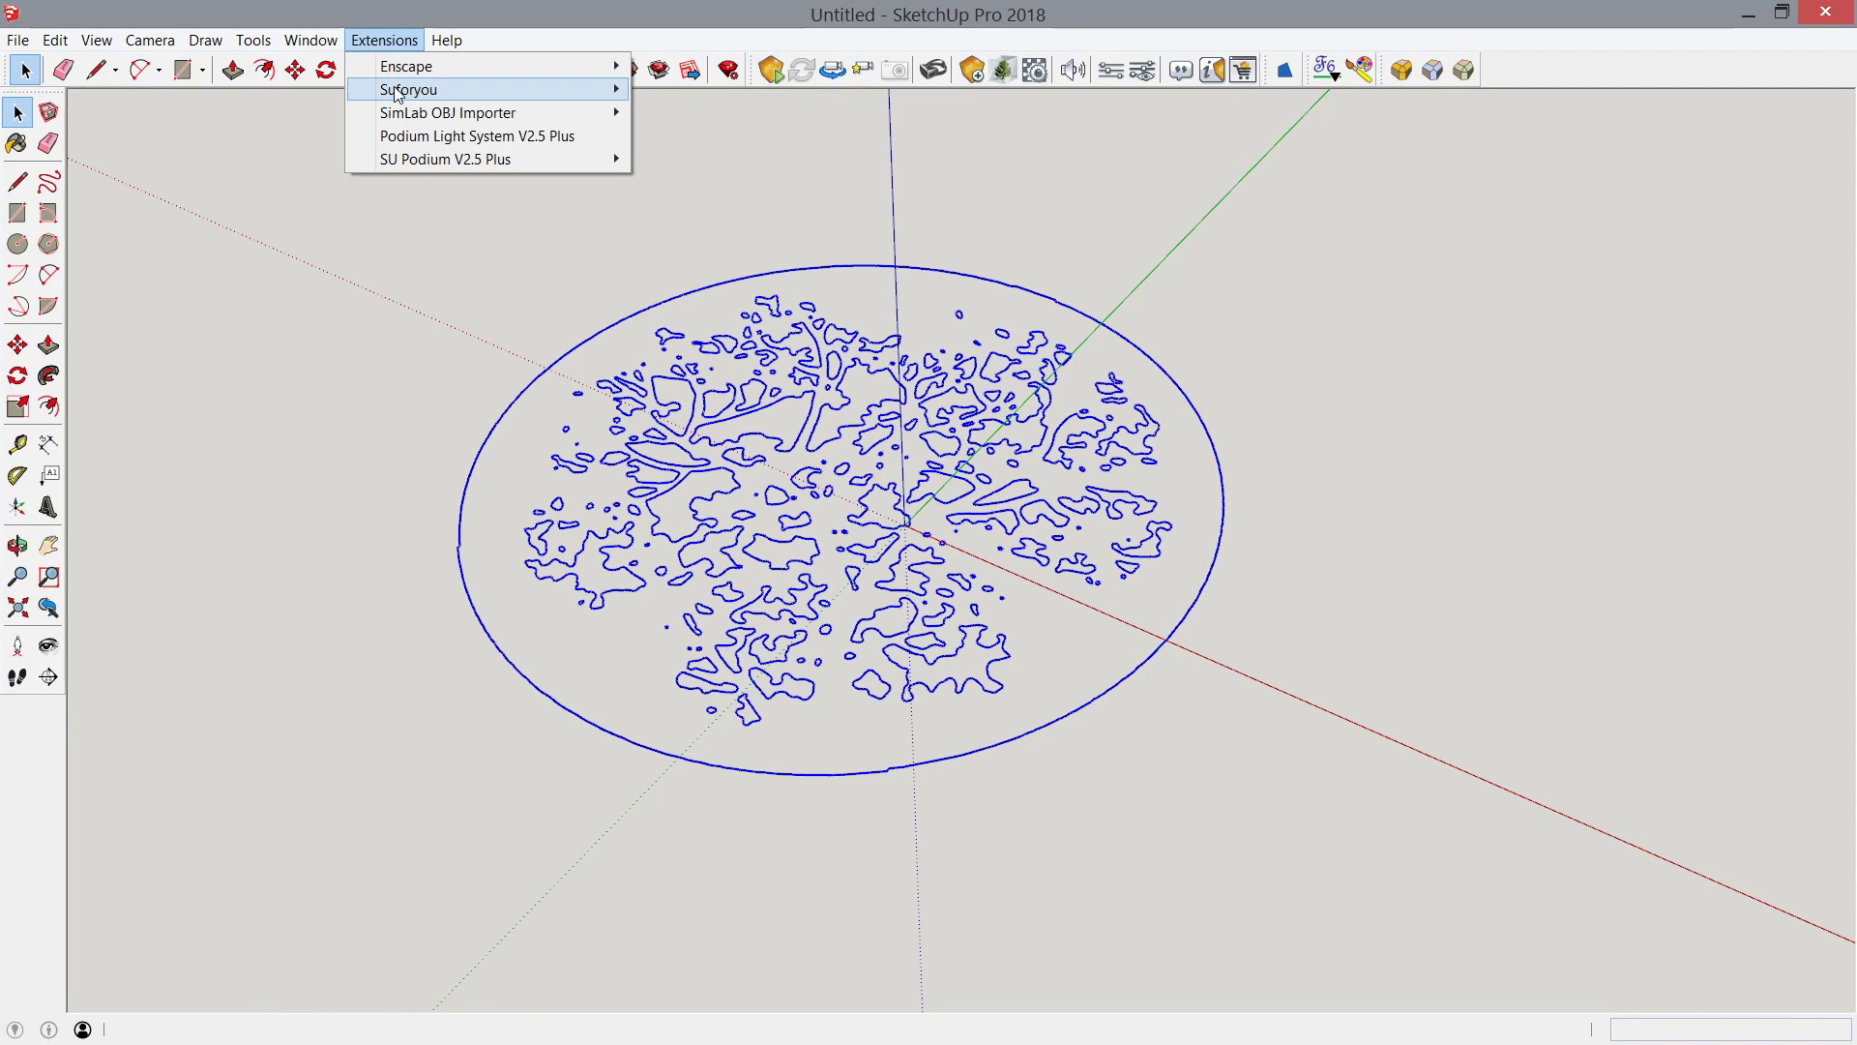
pyautogui.moveTo(398, 94)
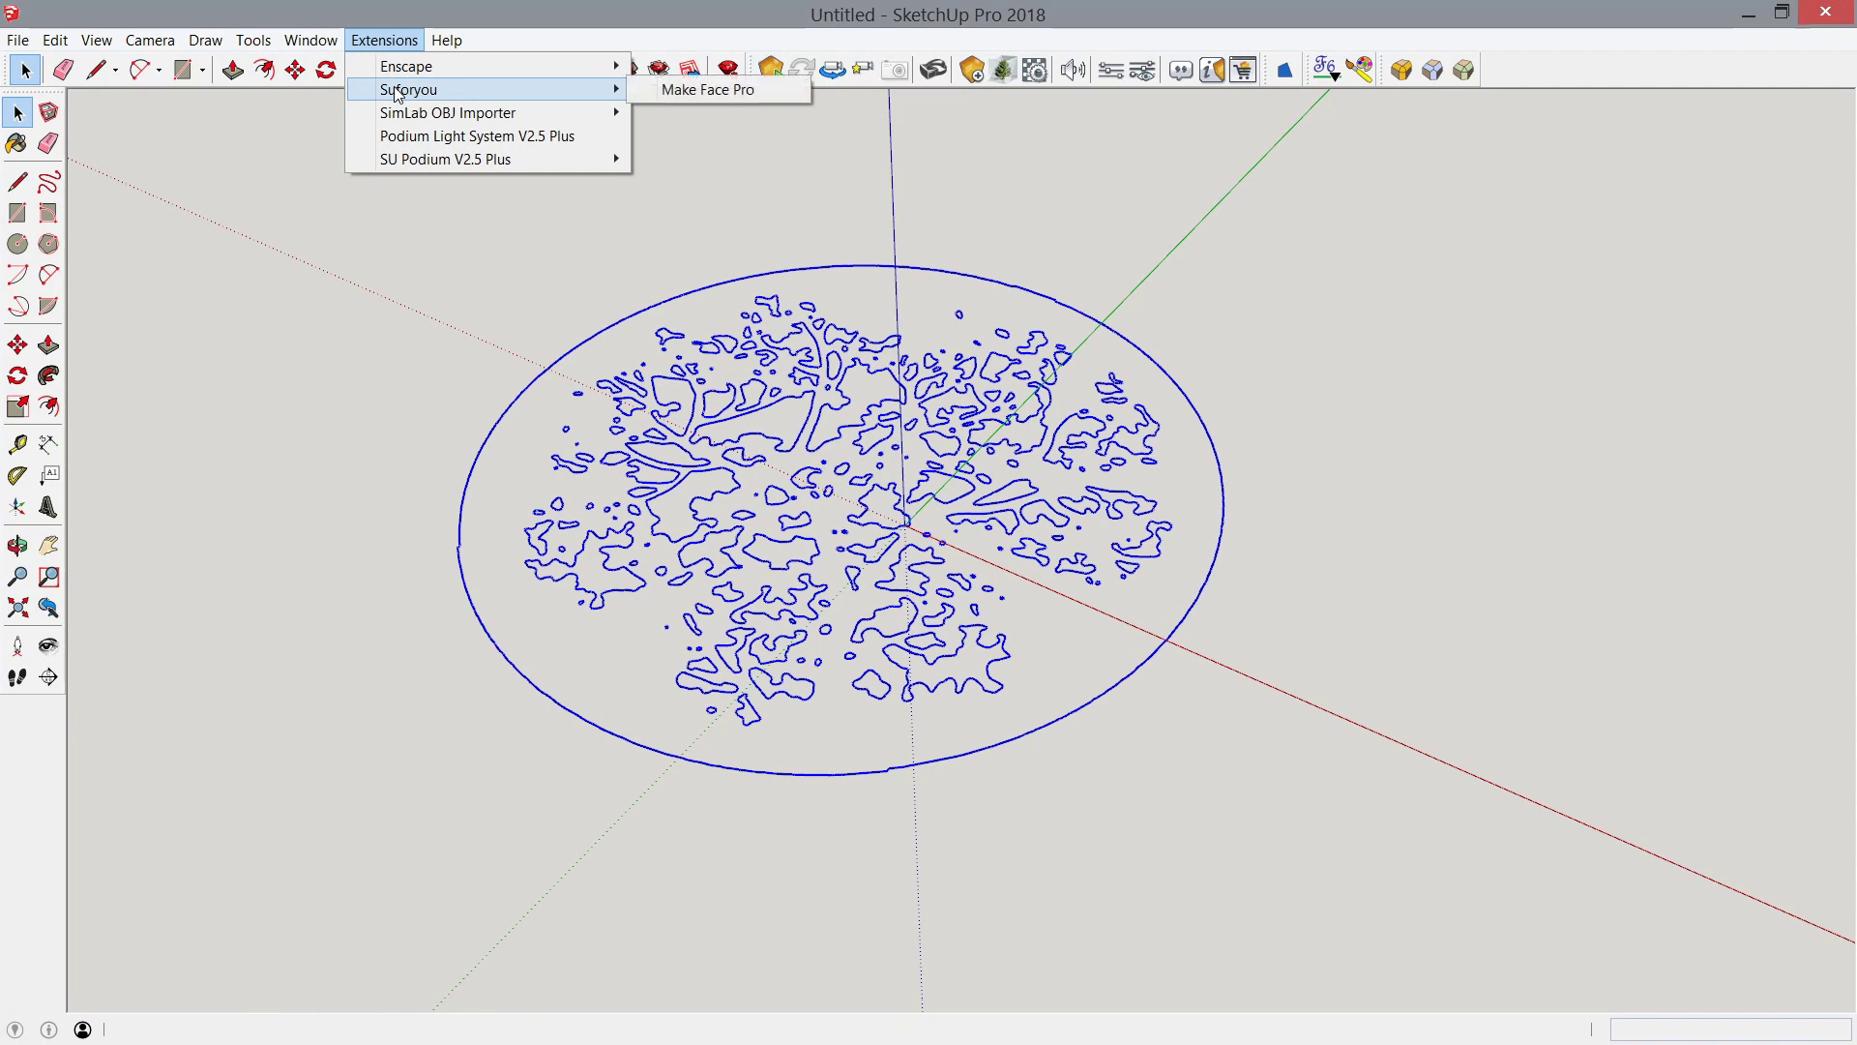
pyautogui.click(665, 92)
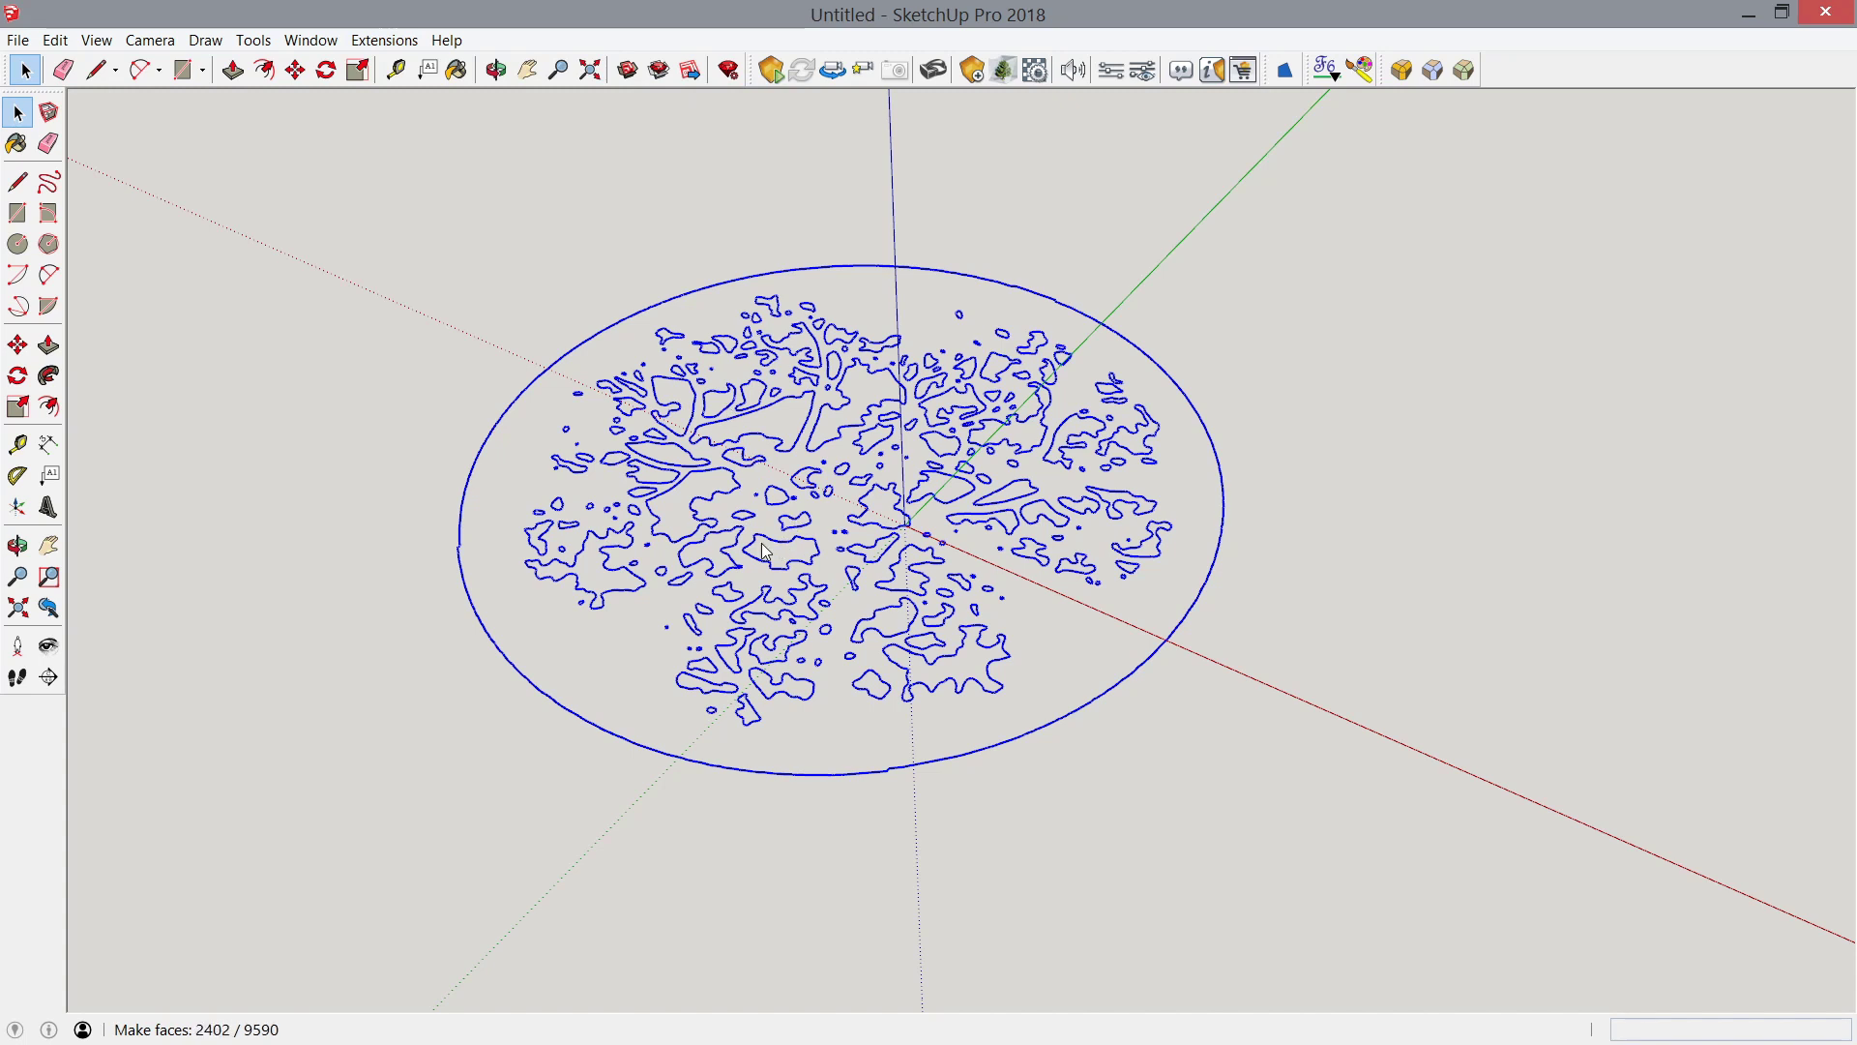
pyautogui.click(547, 614)
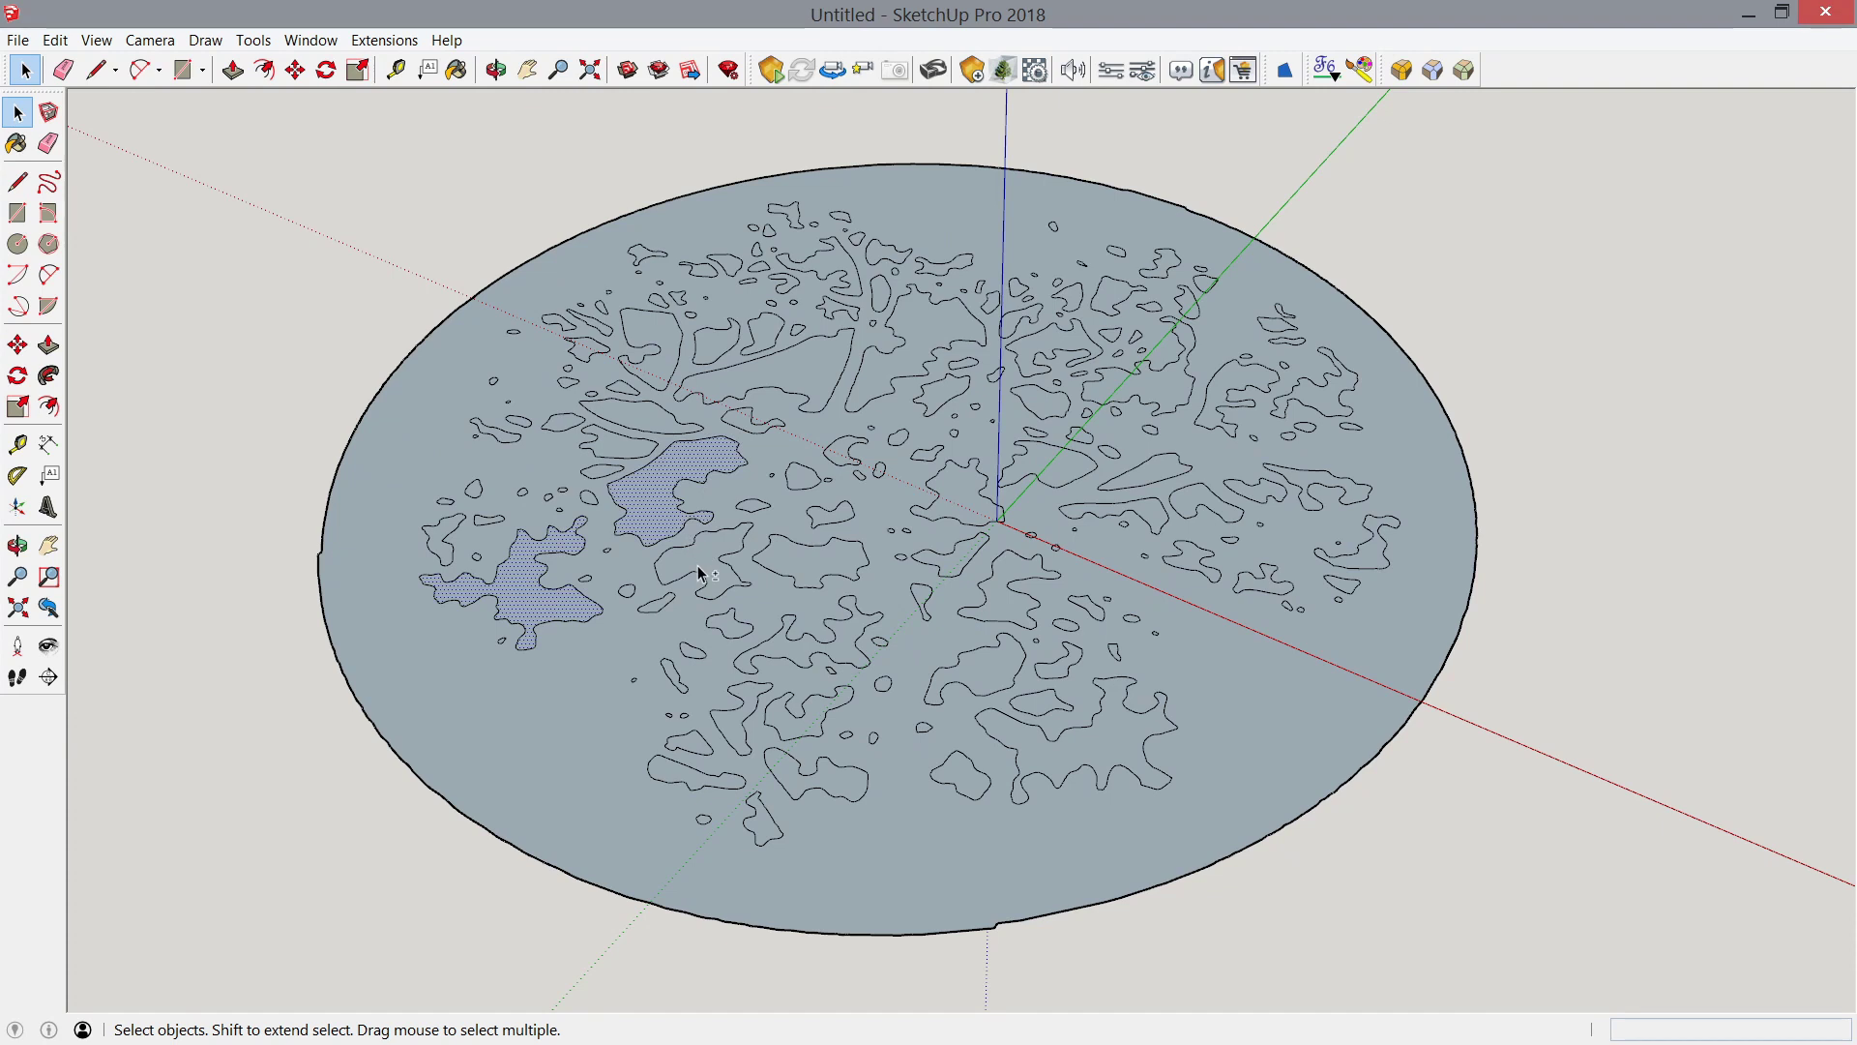
# Step: Select the disc's contour faces, leaving the leaf cut-outs unselected
pyautogui.click(716, 648)
pyautogui.scroll(6, 571, 503)
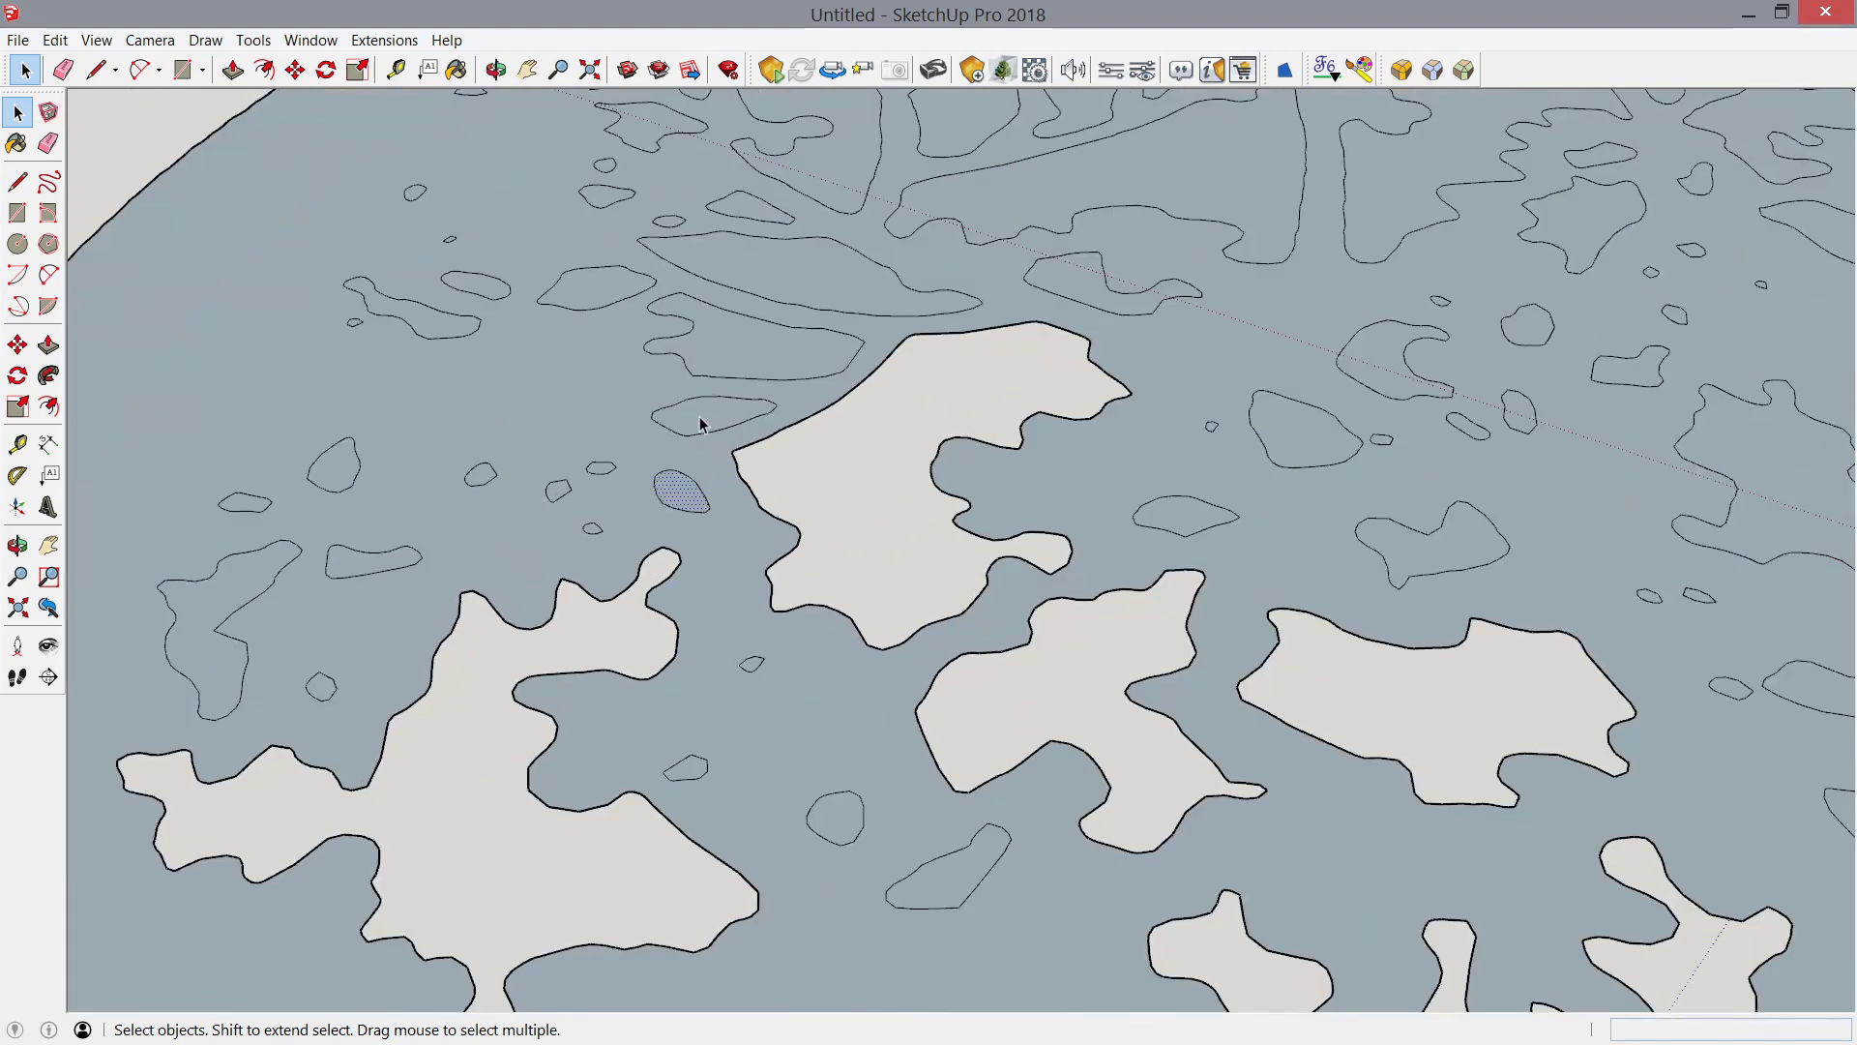
pyautogui.keyDown('shift'); pyautogui.click(703, 424); pyautogui.keyUp('shift')
pyautogui.keyDown('shift'); pyautogui.click(755, 343); pyautogui.keyUp('shift')
pyautogui.keyDown('shift'); pyautogui.click(769, 275); pyautogui.keyUp('shift')
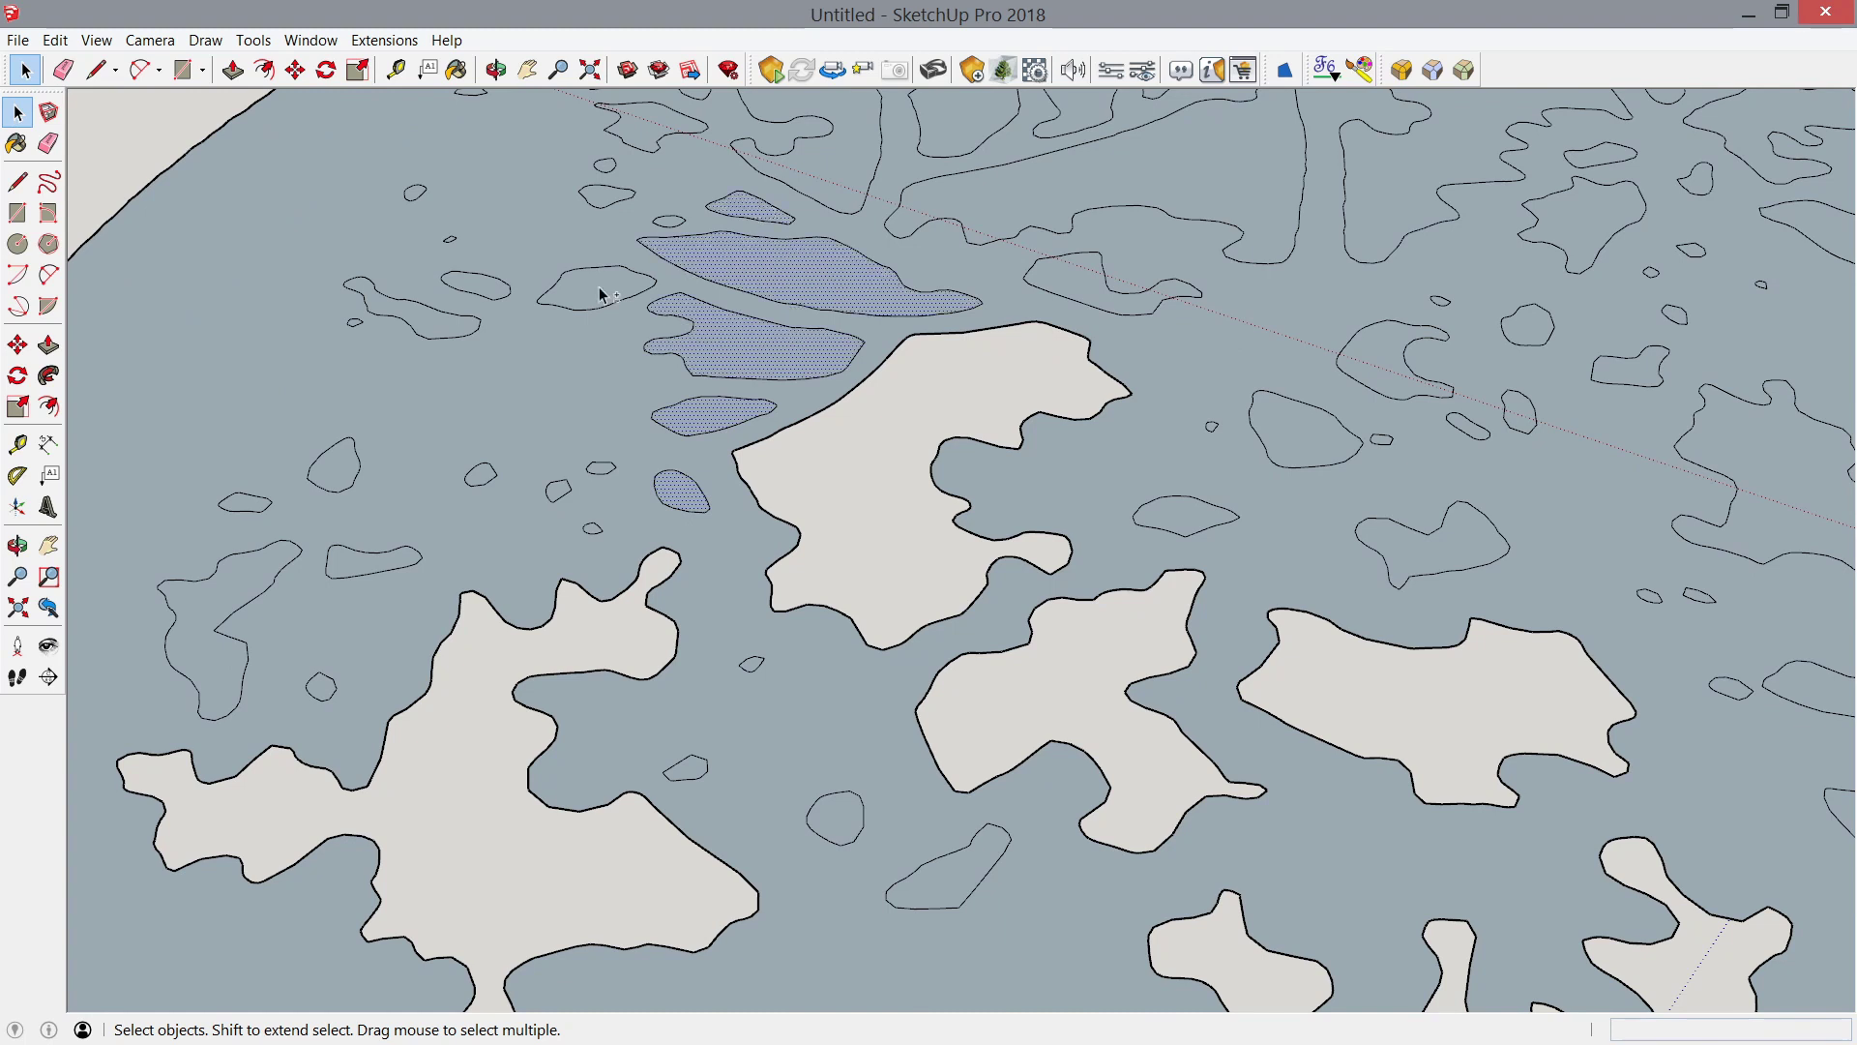
pyautogui.keyDown('shift'); pyautogui.click(359, 573); pyautogui.keyUp('shift')
pyautogui.keyDown('shift'); pyautogui.click(240, 580); pyautogui.keyUp('shift')
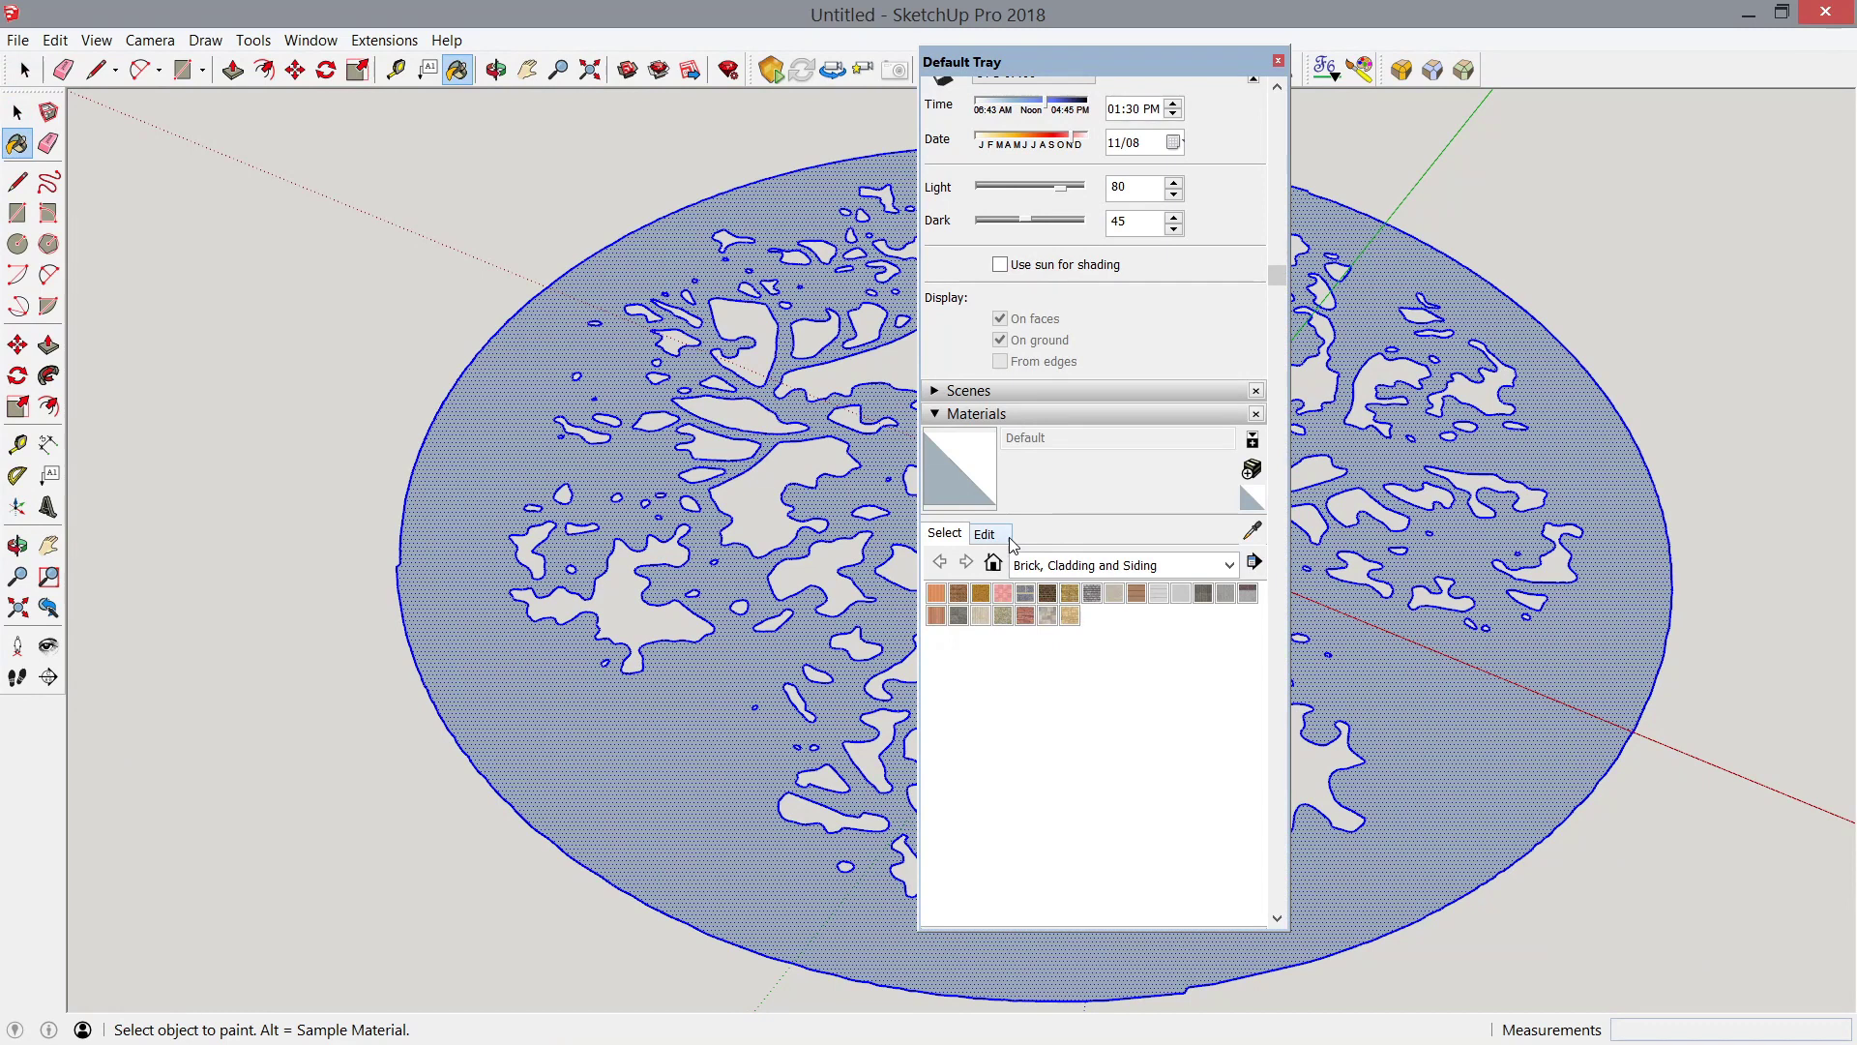
# Step: Paint the selected faces 0137_Black from Colors-Named and reverse them
pyautogui.click(1110, 575)
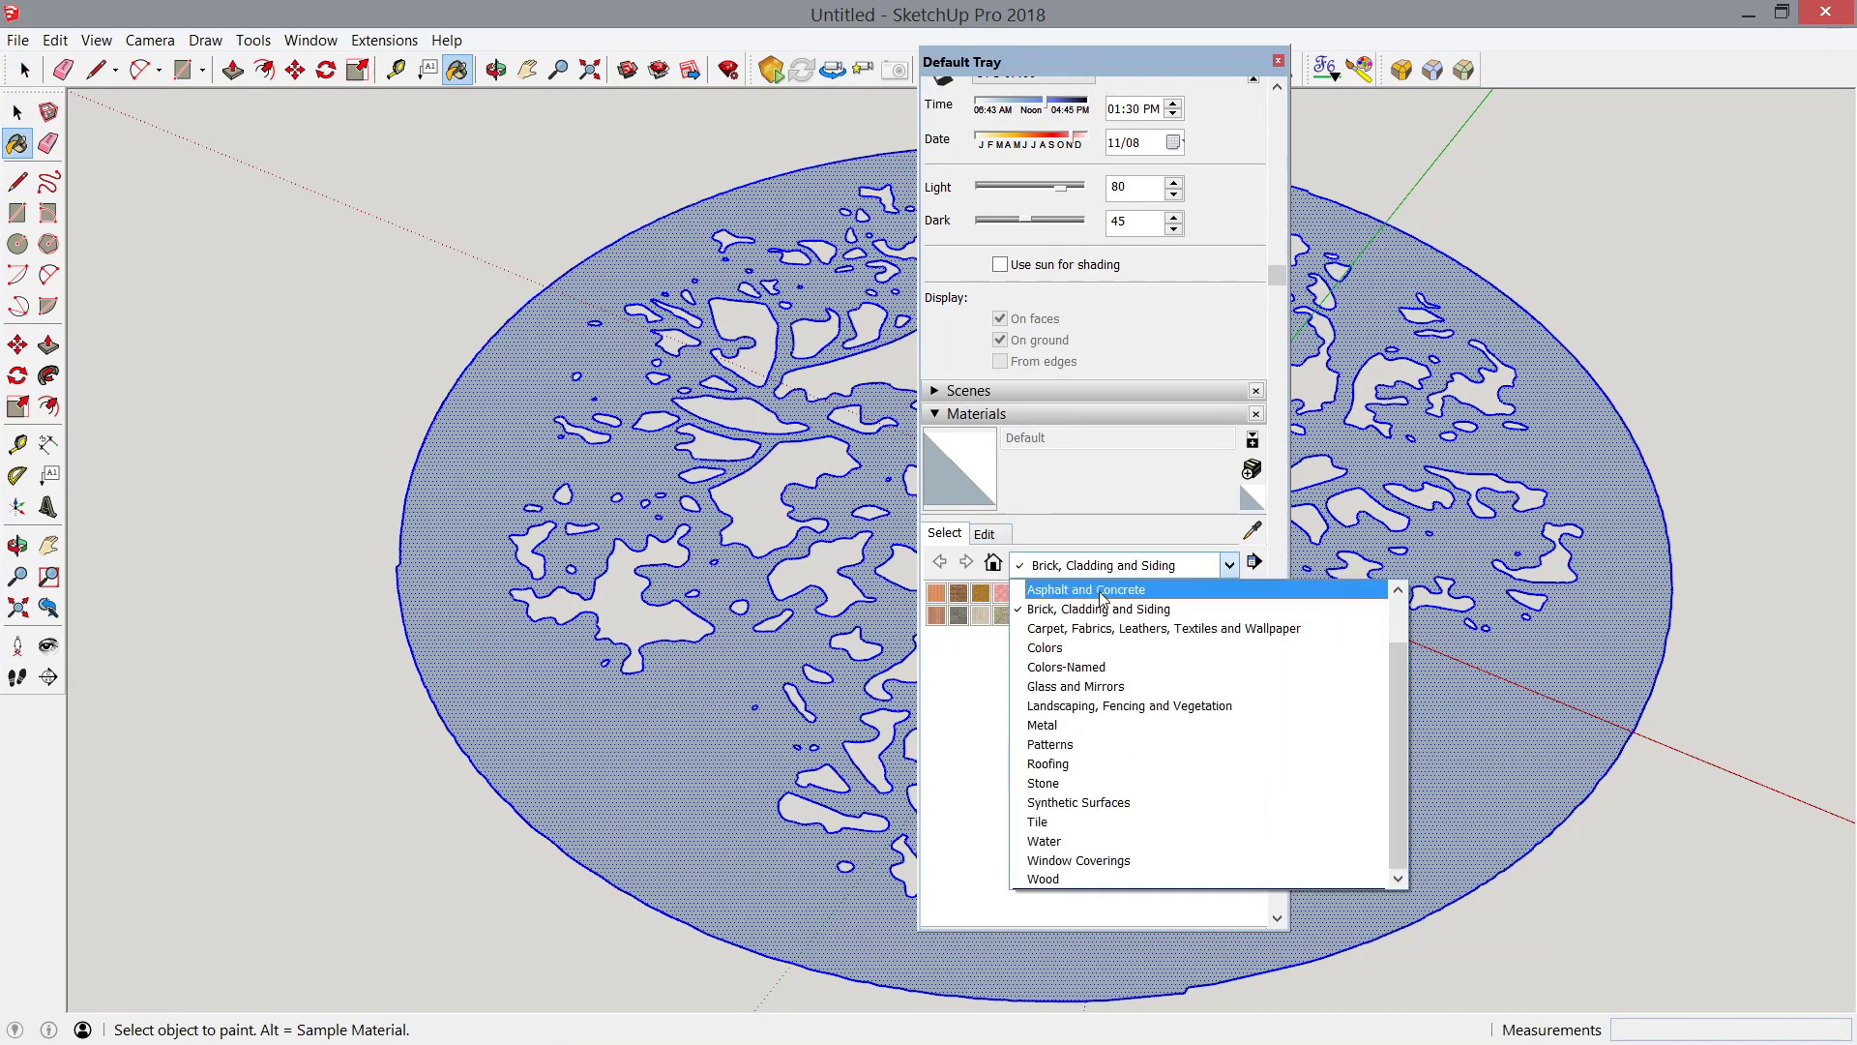
pyautogui.click(1071, 674)
pyautogui.click(961, 793)
pyautogui.click(692, 778)
pyautogui.rightClick(687, 784)
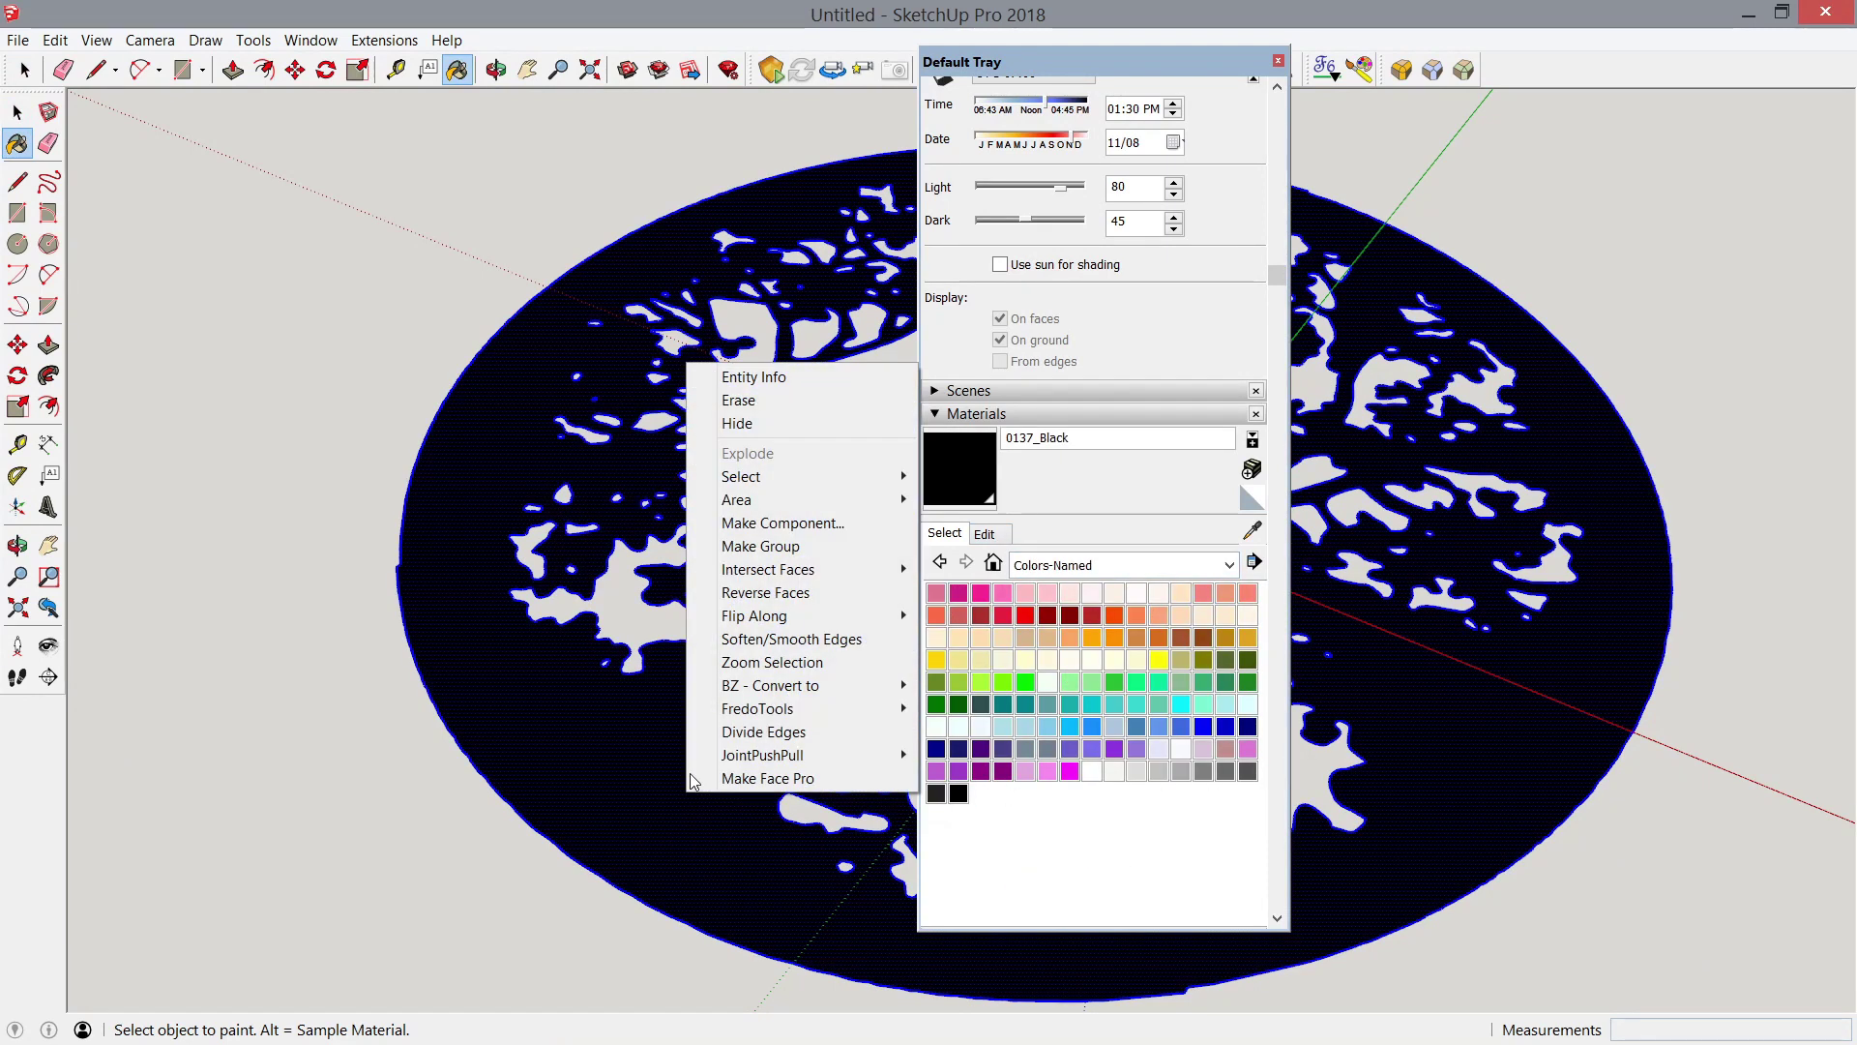
pyautogui.click(735, 594)
pyautogui.click(677, 751)
pyautogui.click(17, 112)
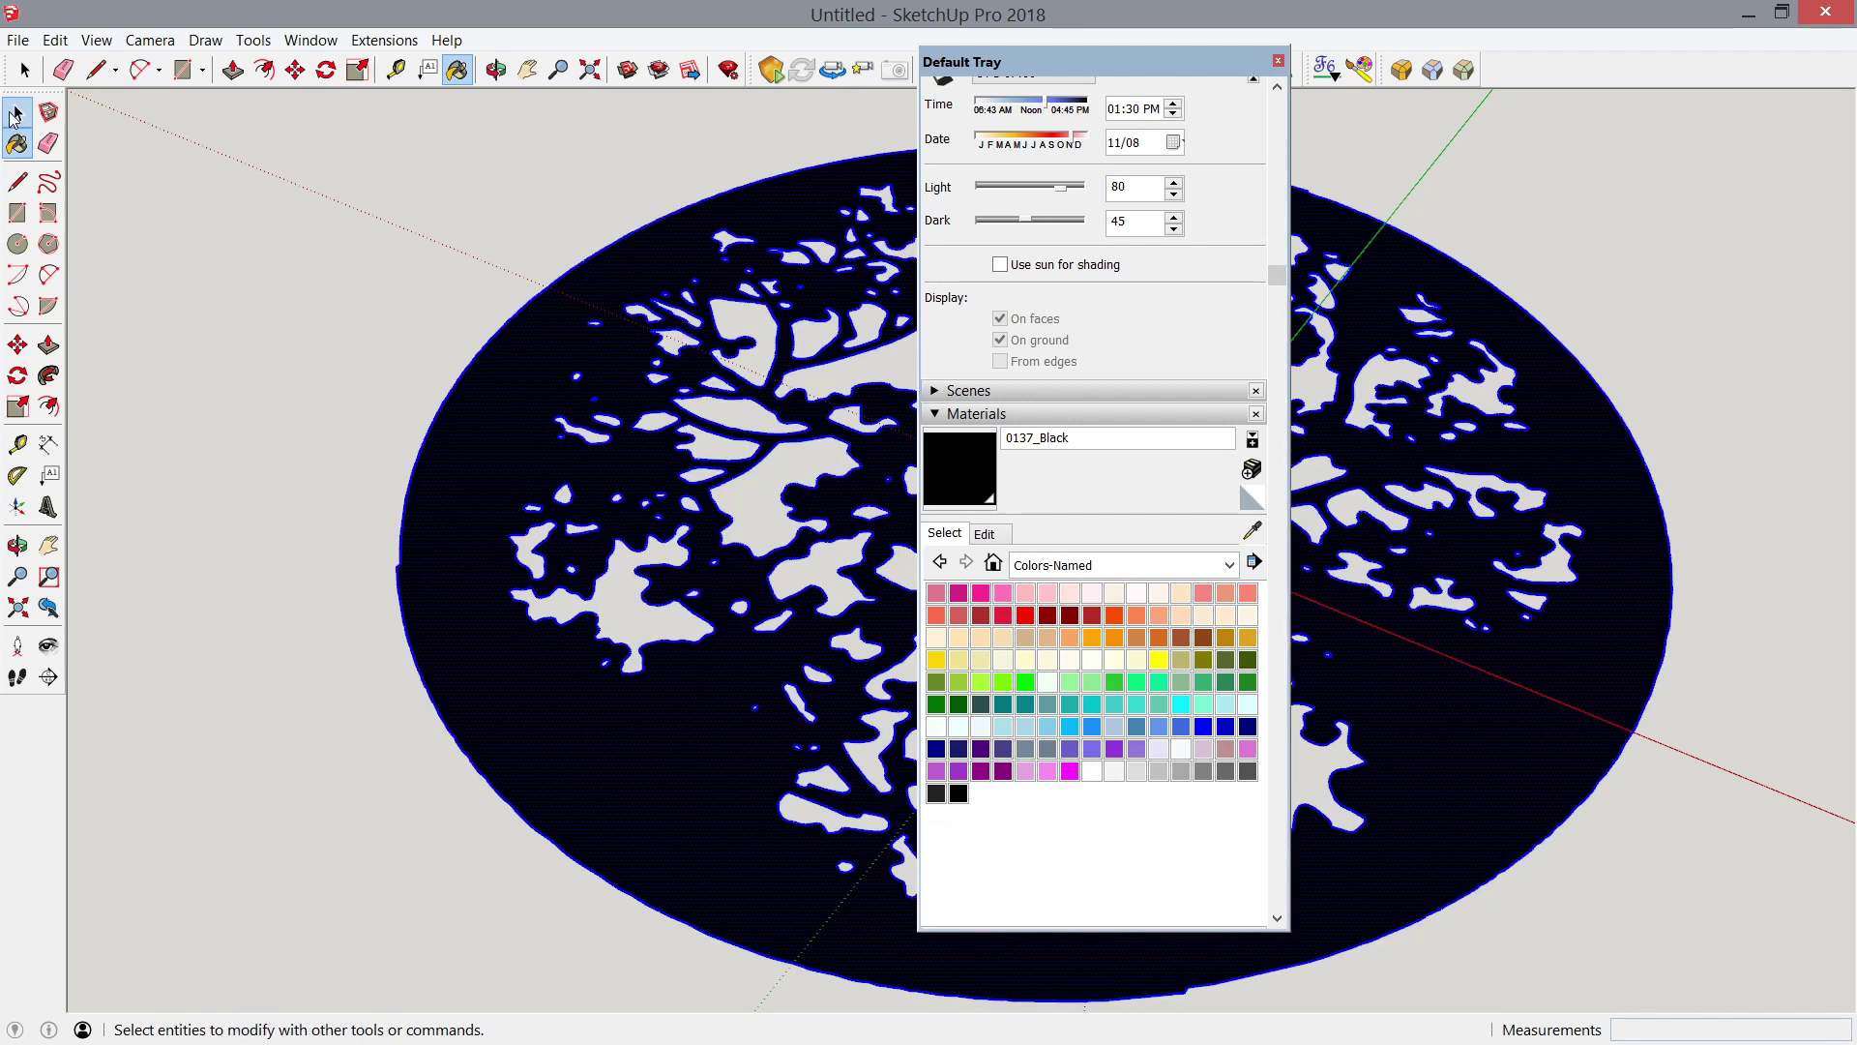
pyautogui.rightClick(481, 521)
# Step: Group the disc and place an Enscape spot light above its centre
pyautogui.click(527, 705)
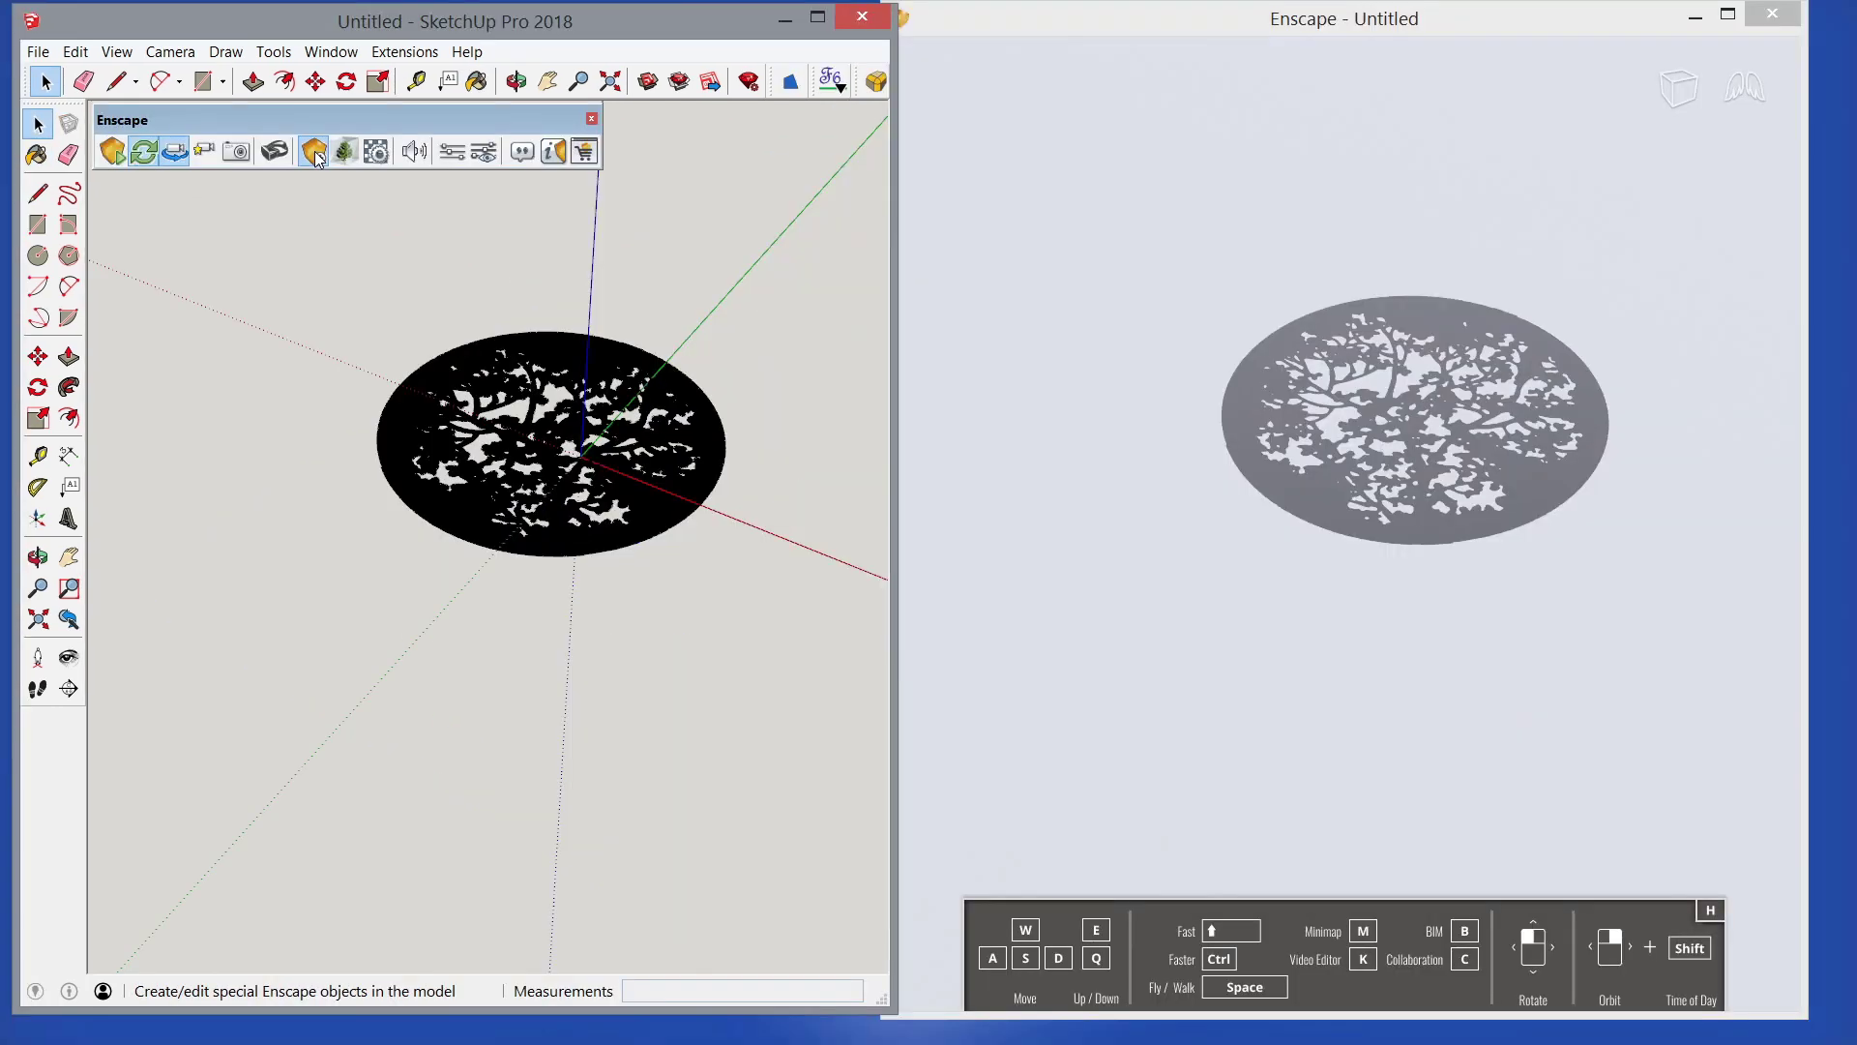
pyautogui.click(157, 87)
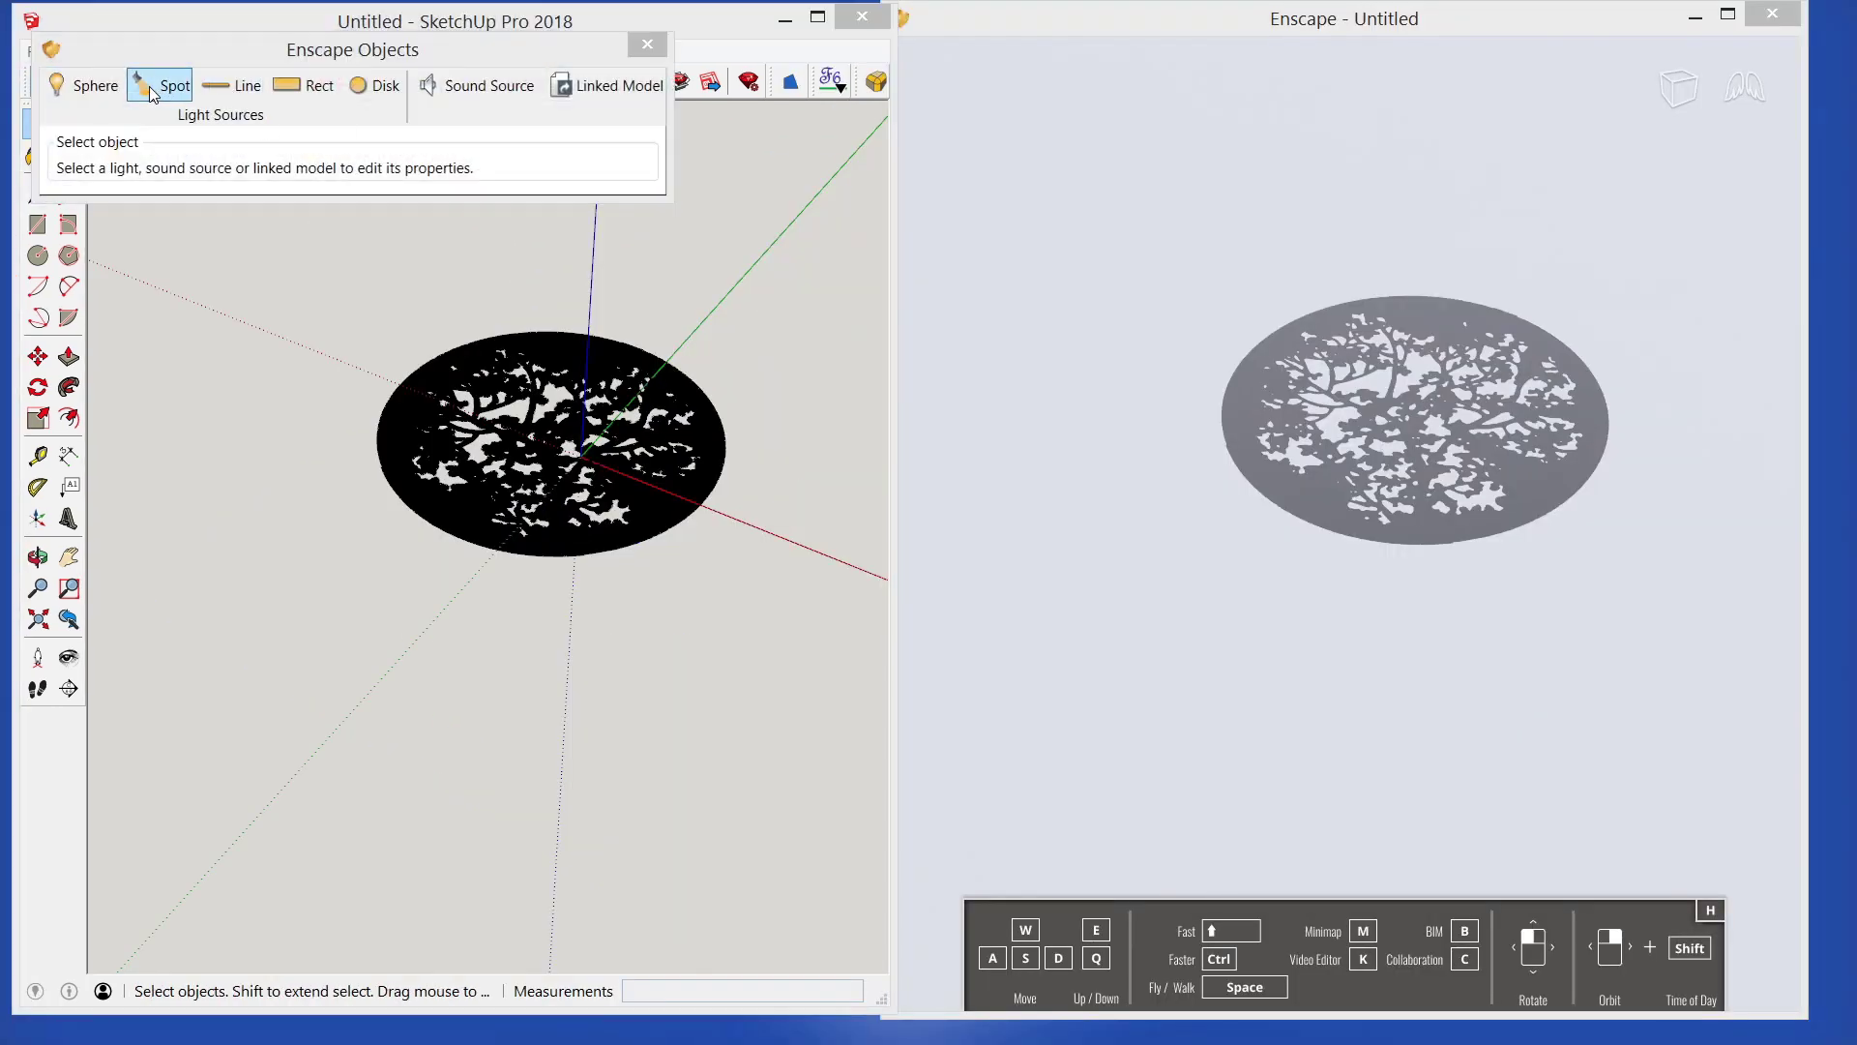
pyautogui.click(545, 440)
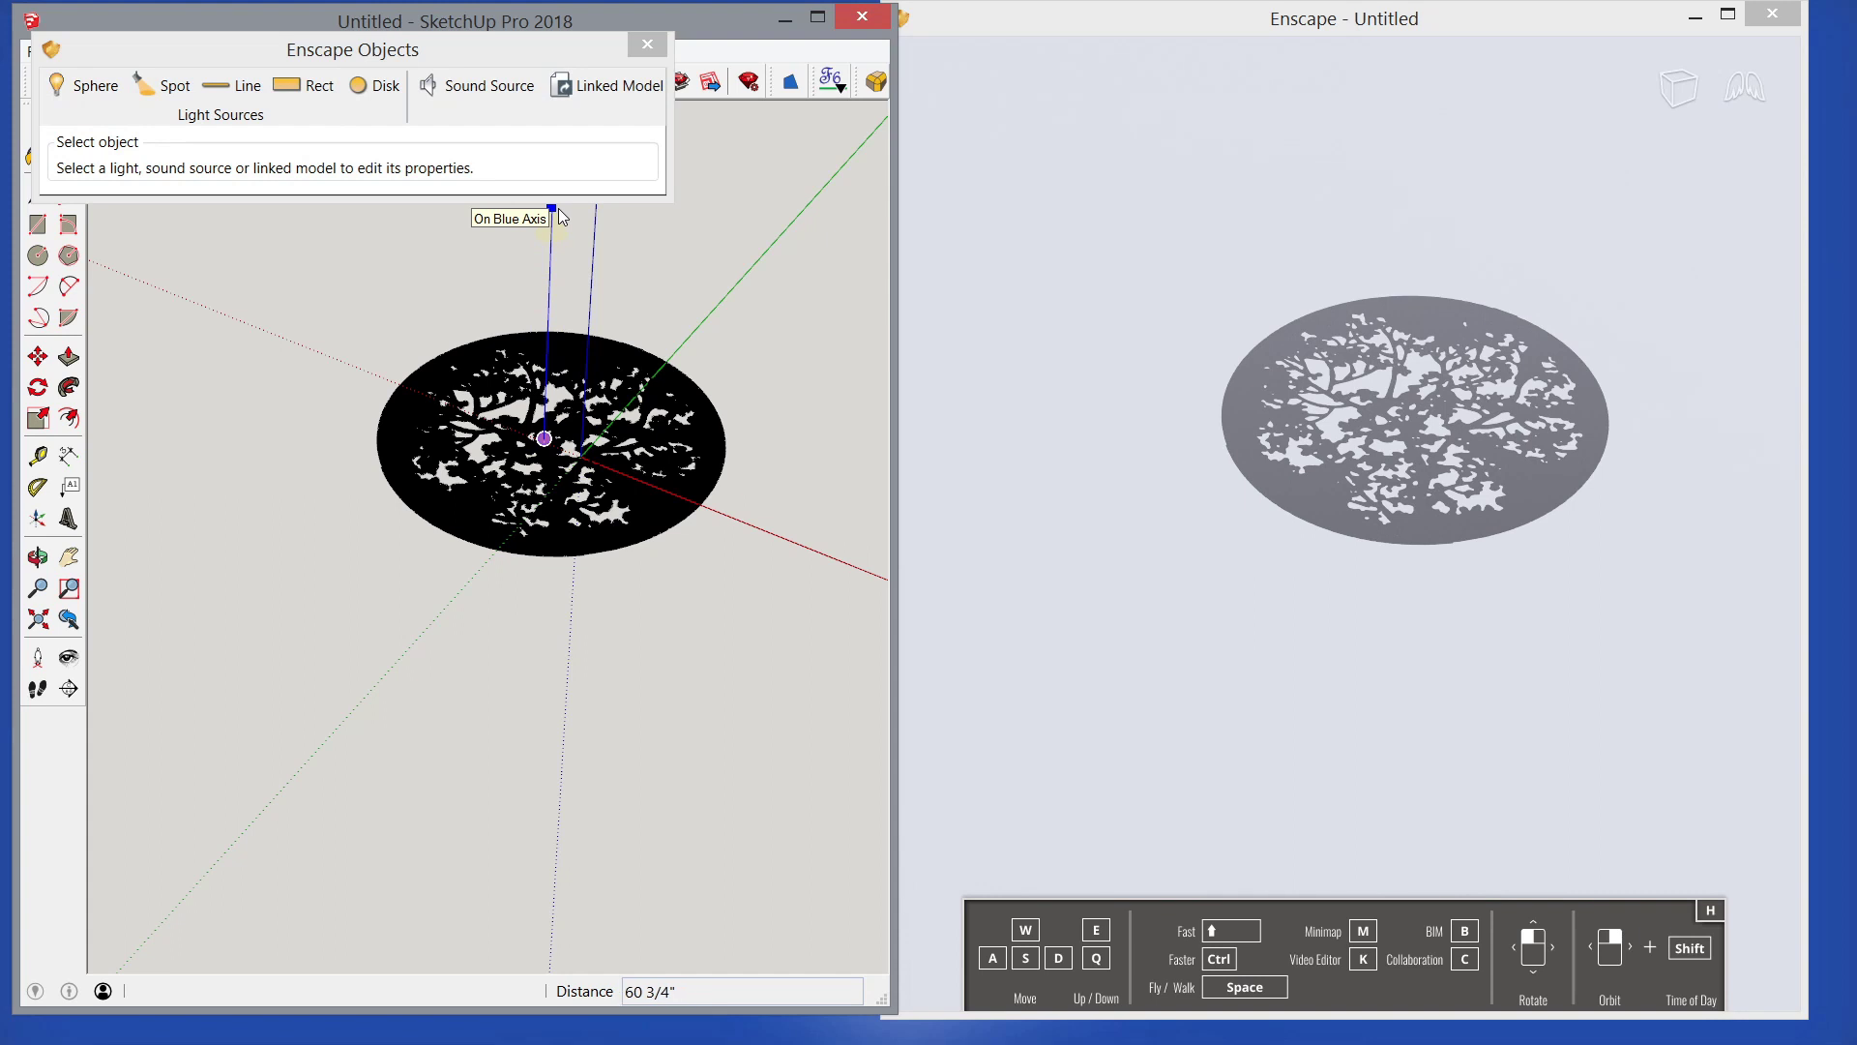
pyautogui.click(560, 215)
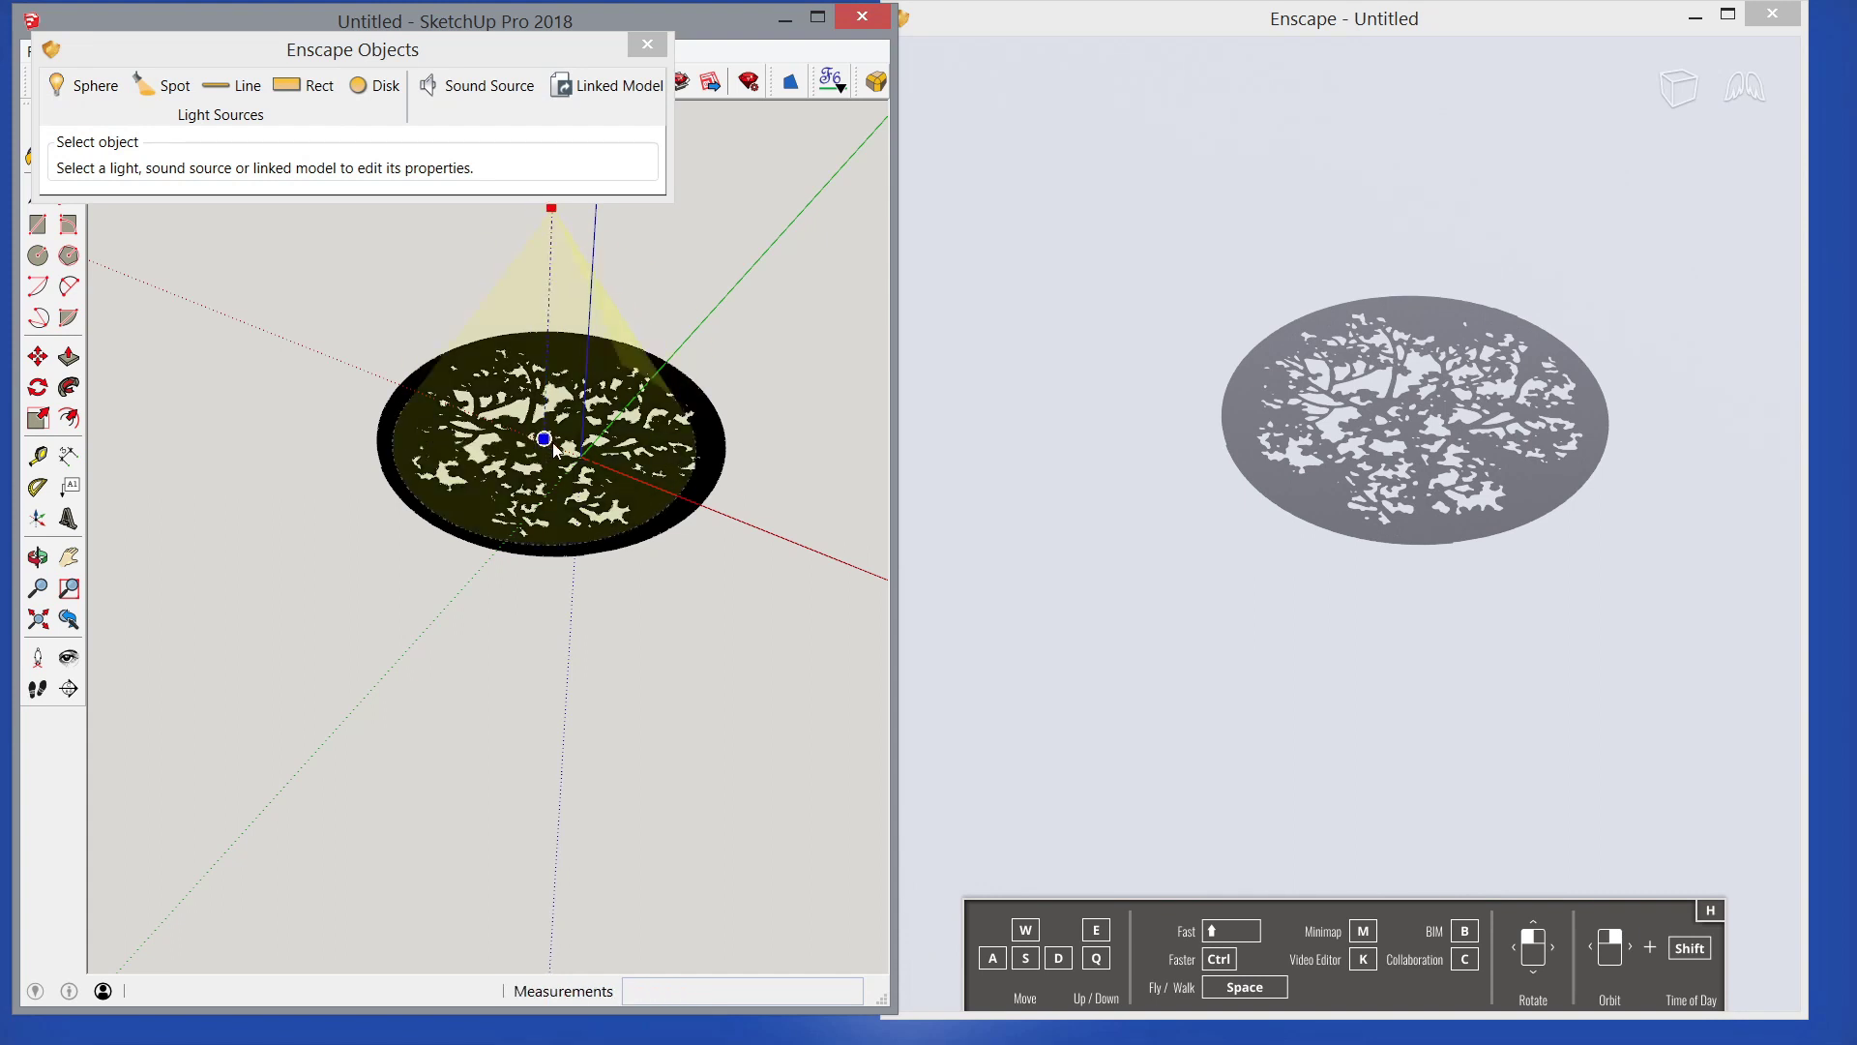
pyautogui.click(552, 444)
pyautogui.click(556, 449)
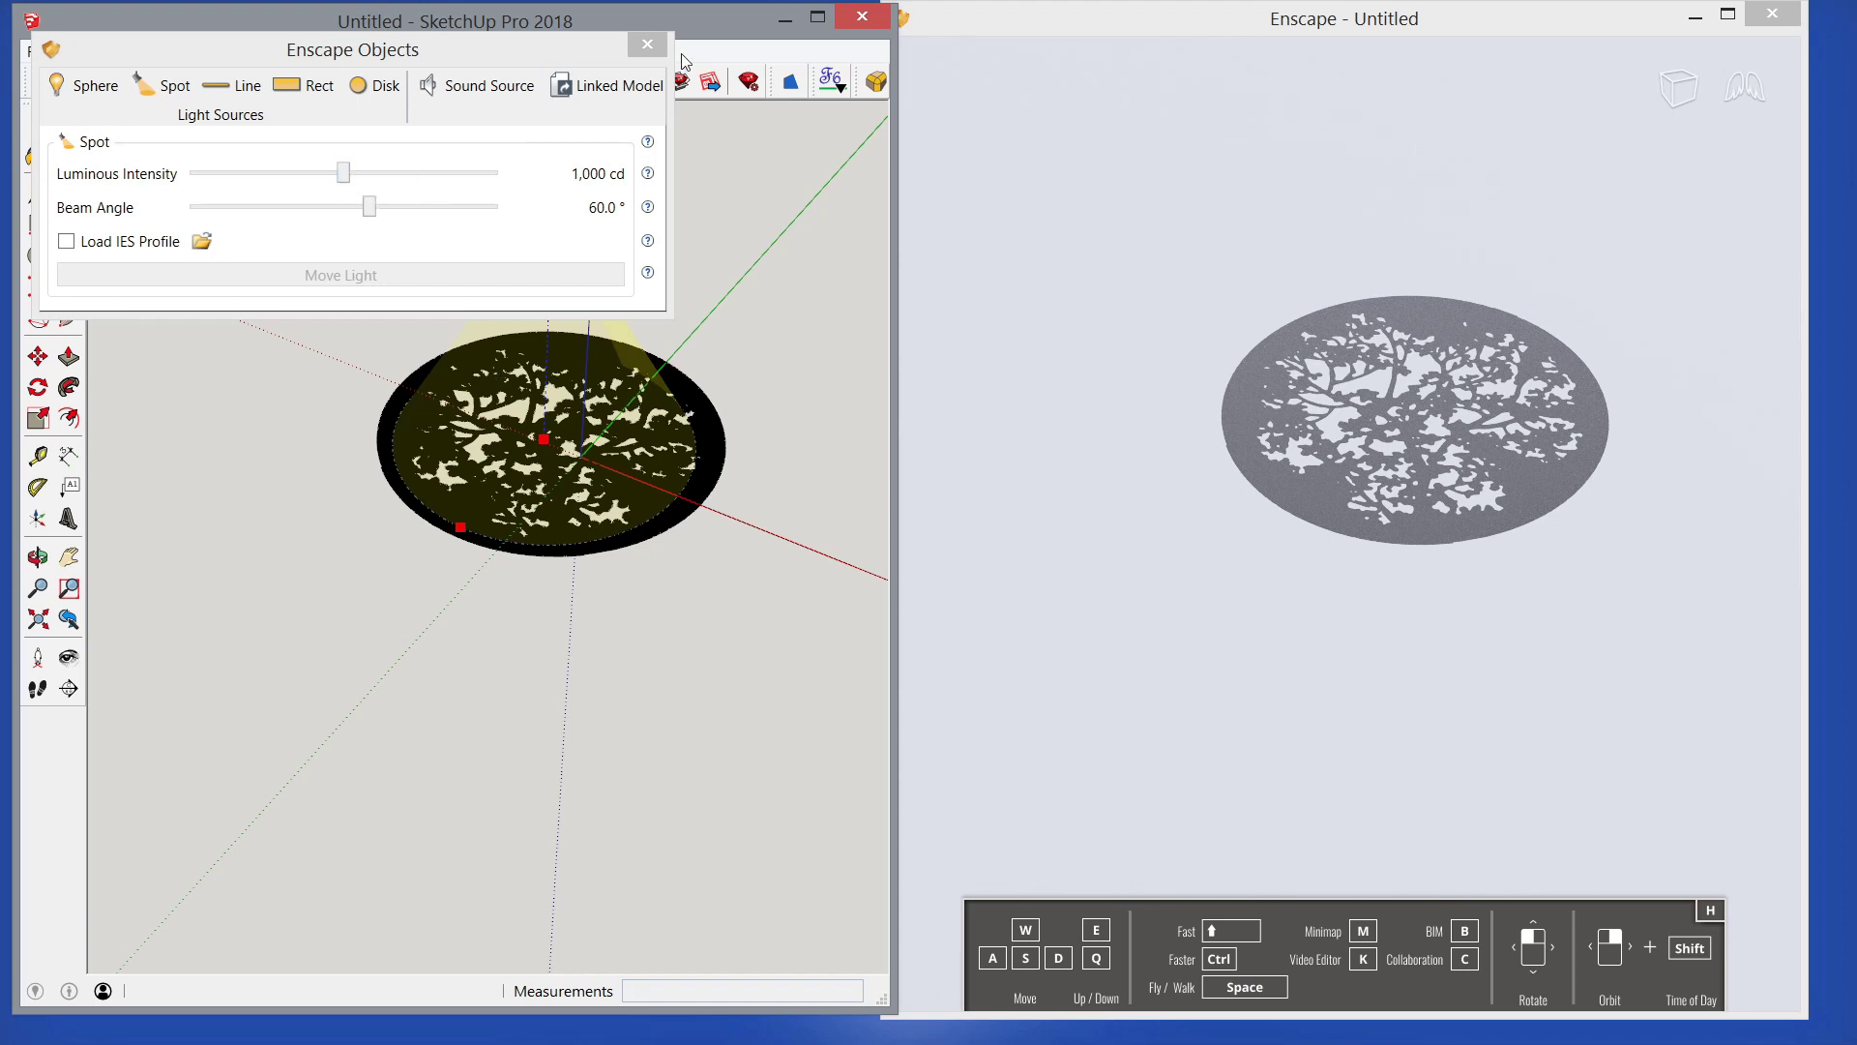
# Step: Raise the spot light's luminous intensity to 91,310 cd
pyautogui.moveTo(540, 38)
pyautogui.mouseDown()
pyautogui.moveTo(513, 174)
pyautogui.moveTo(560, 645)
pyautogui.moveTo(623, 634)
pyautogui.mouseUp()
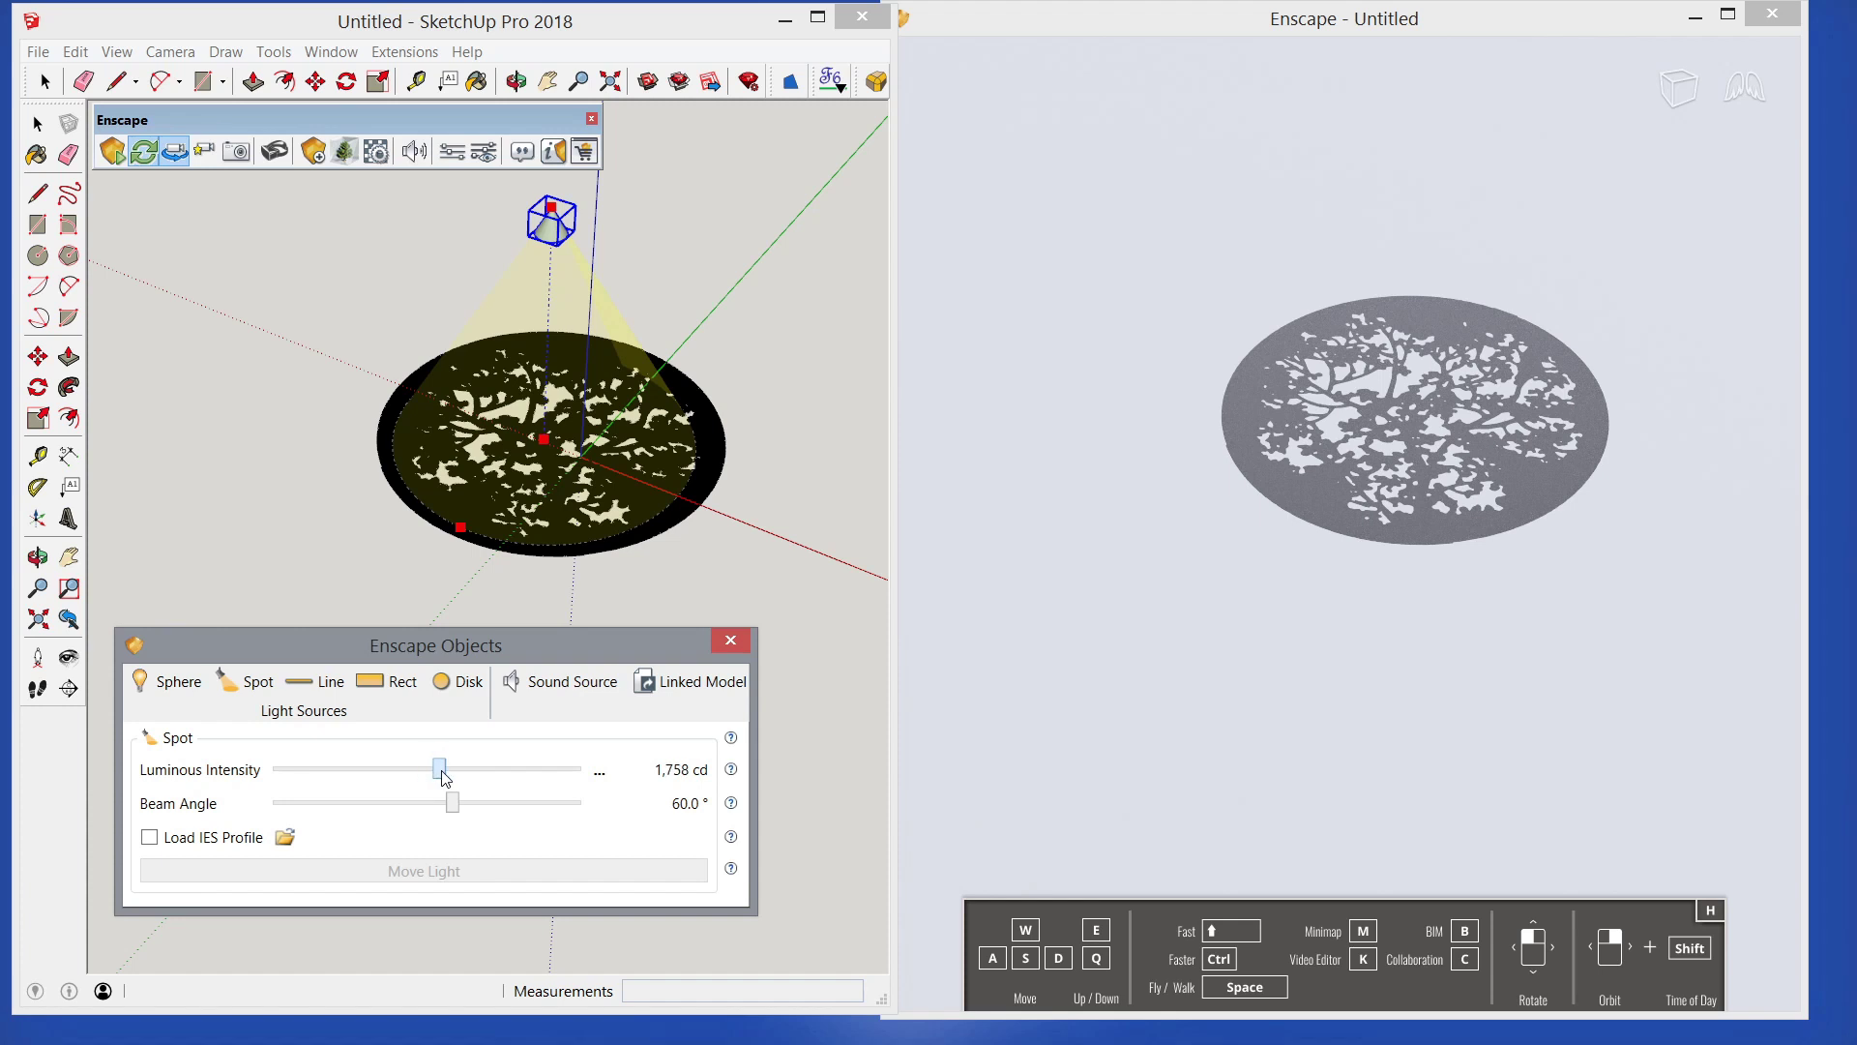
pyautogui.moveTo(444, 777); pyautogui.dragTo(529, 781)
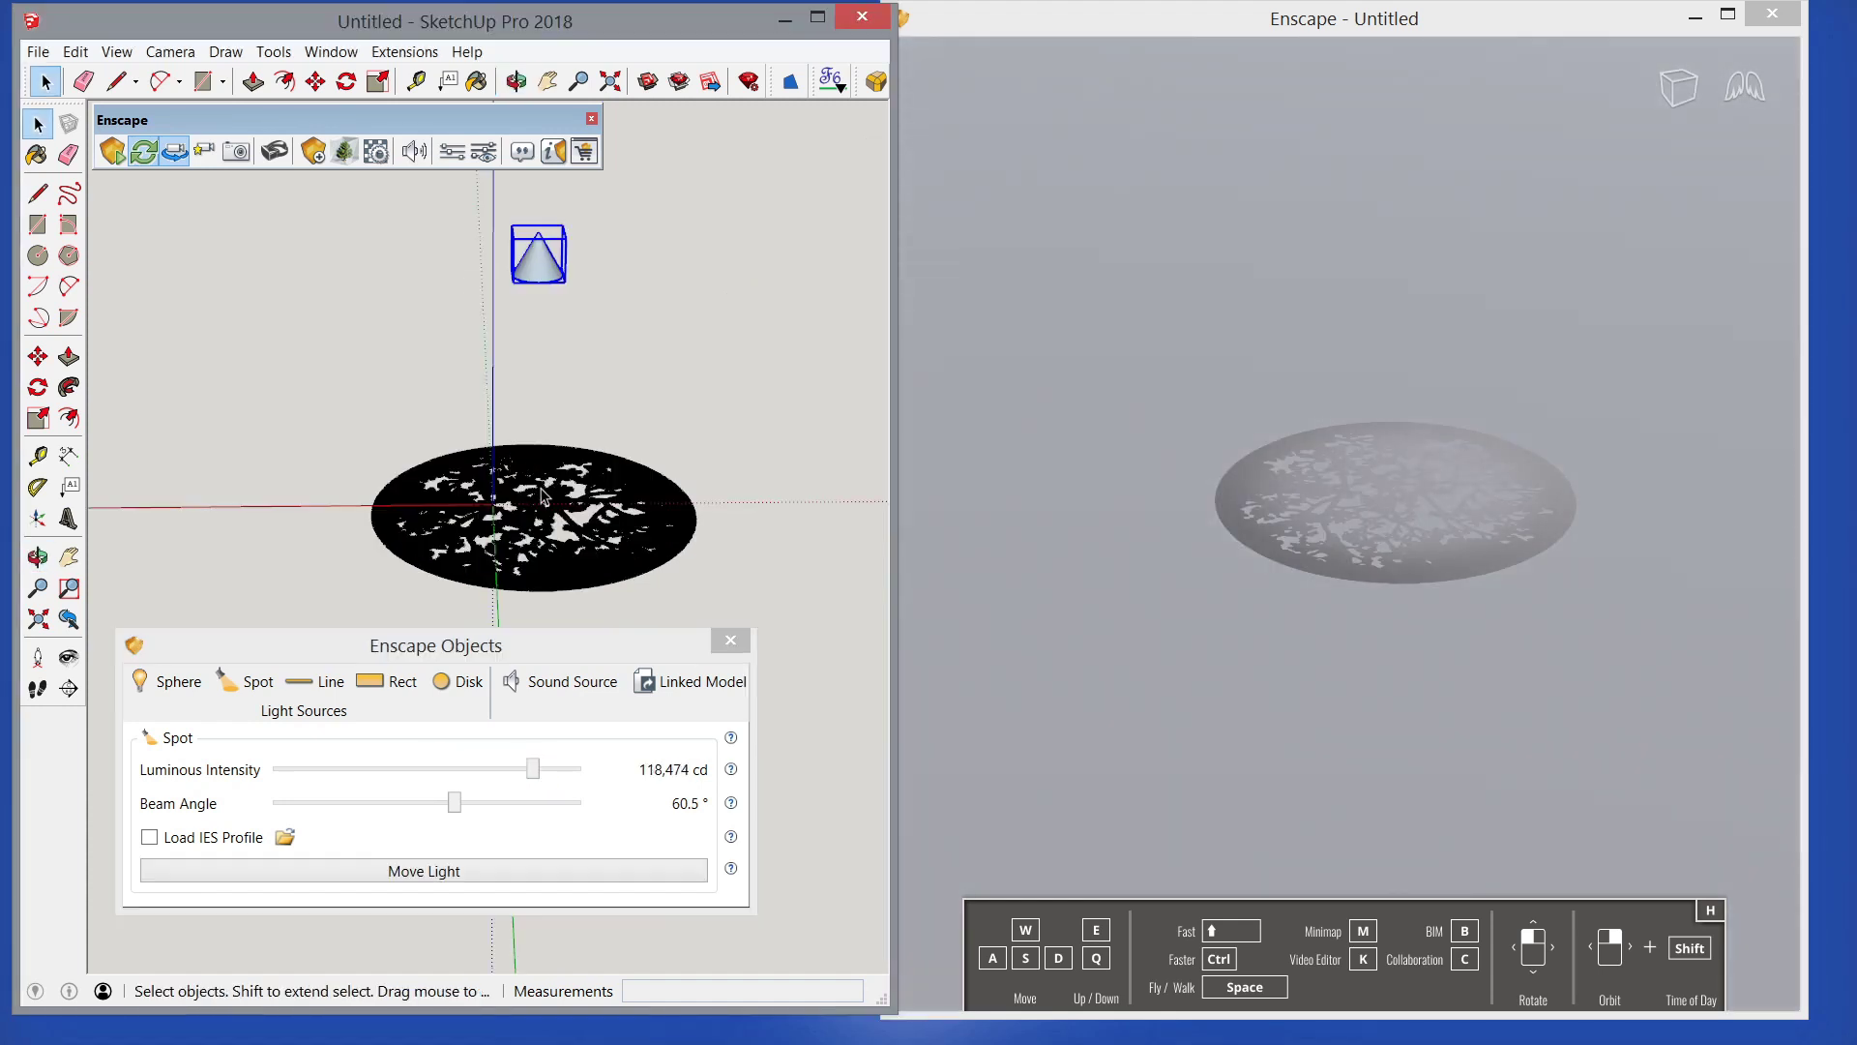
pyautogui.click(542, 496)
# Step: Group the gobo disc with its spotlight, then orbit around the banquet table set
pyautogui.rightClick(541, 498)
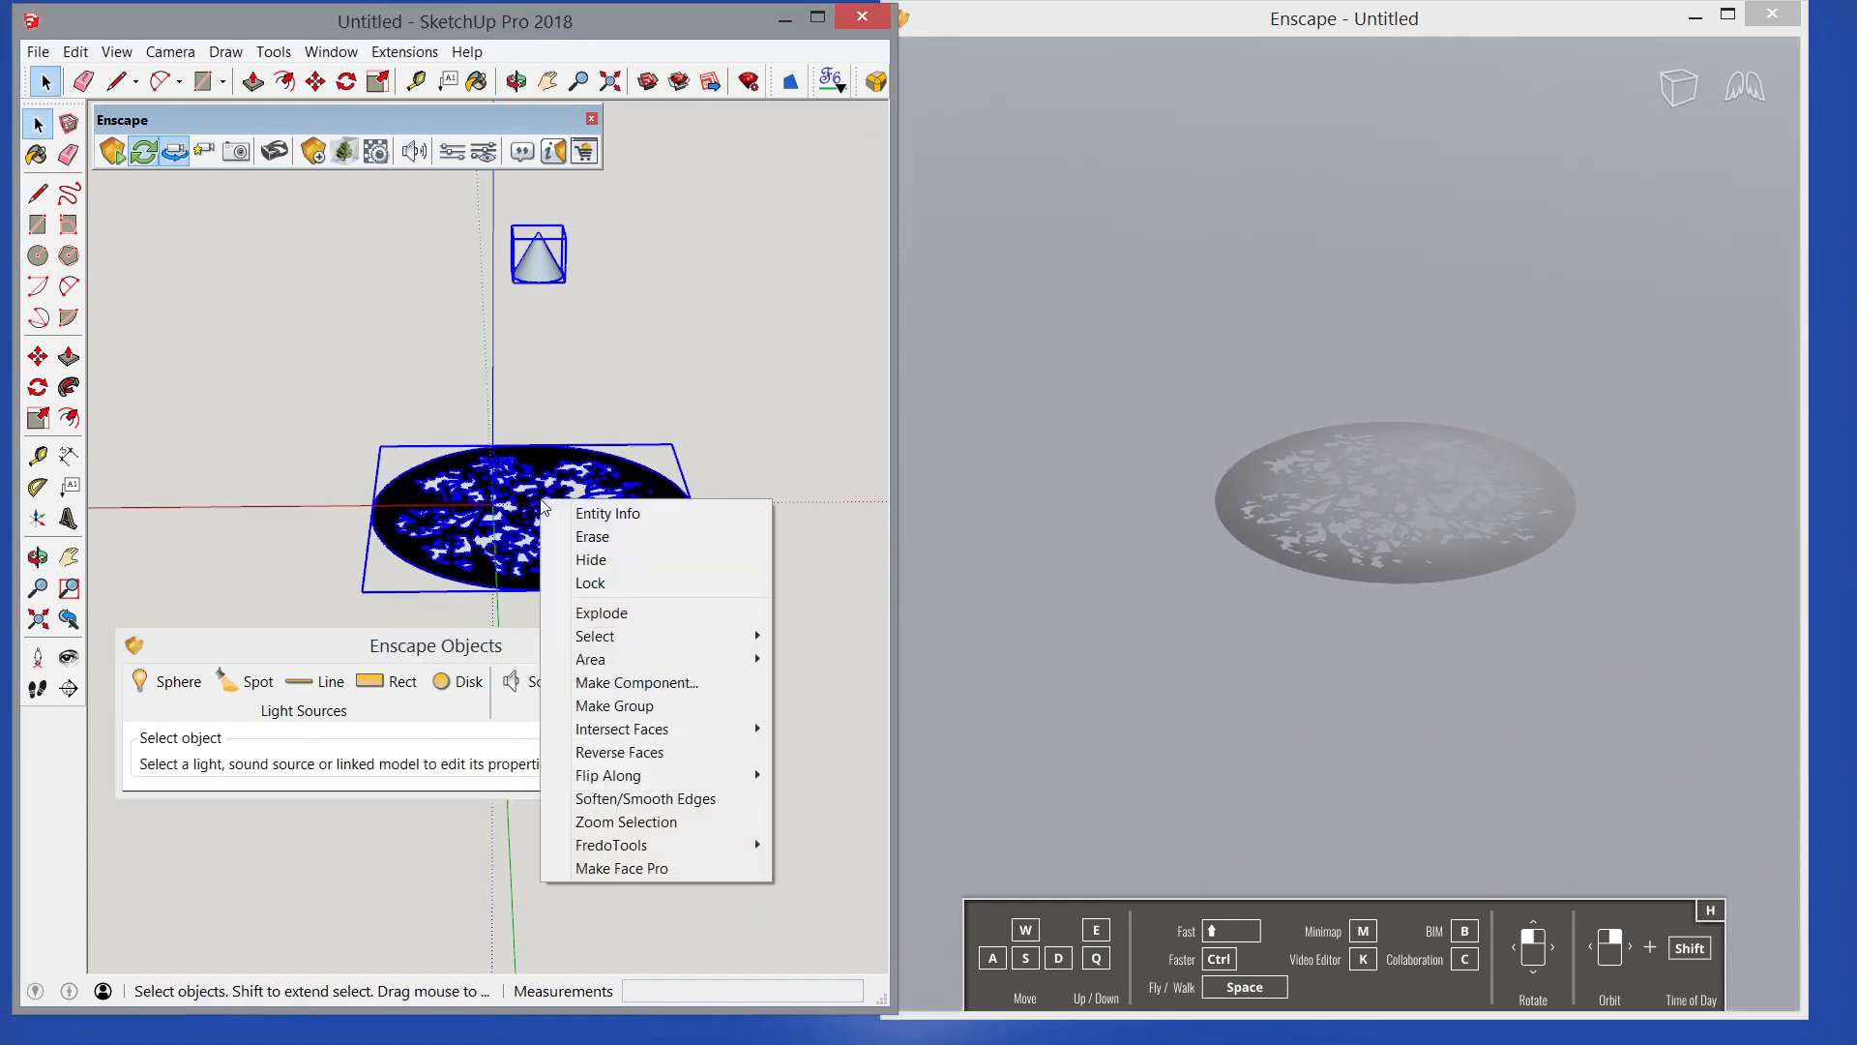
pyautogui.click(615, 706)
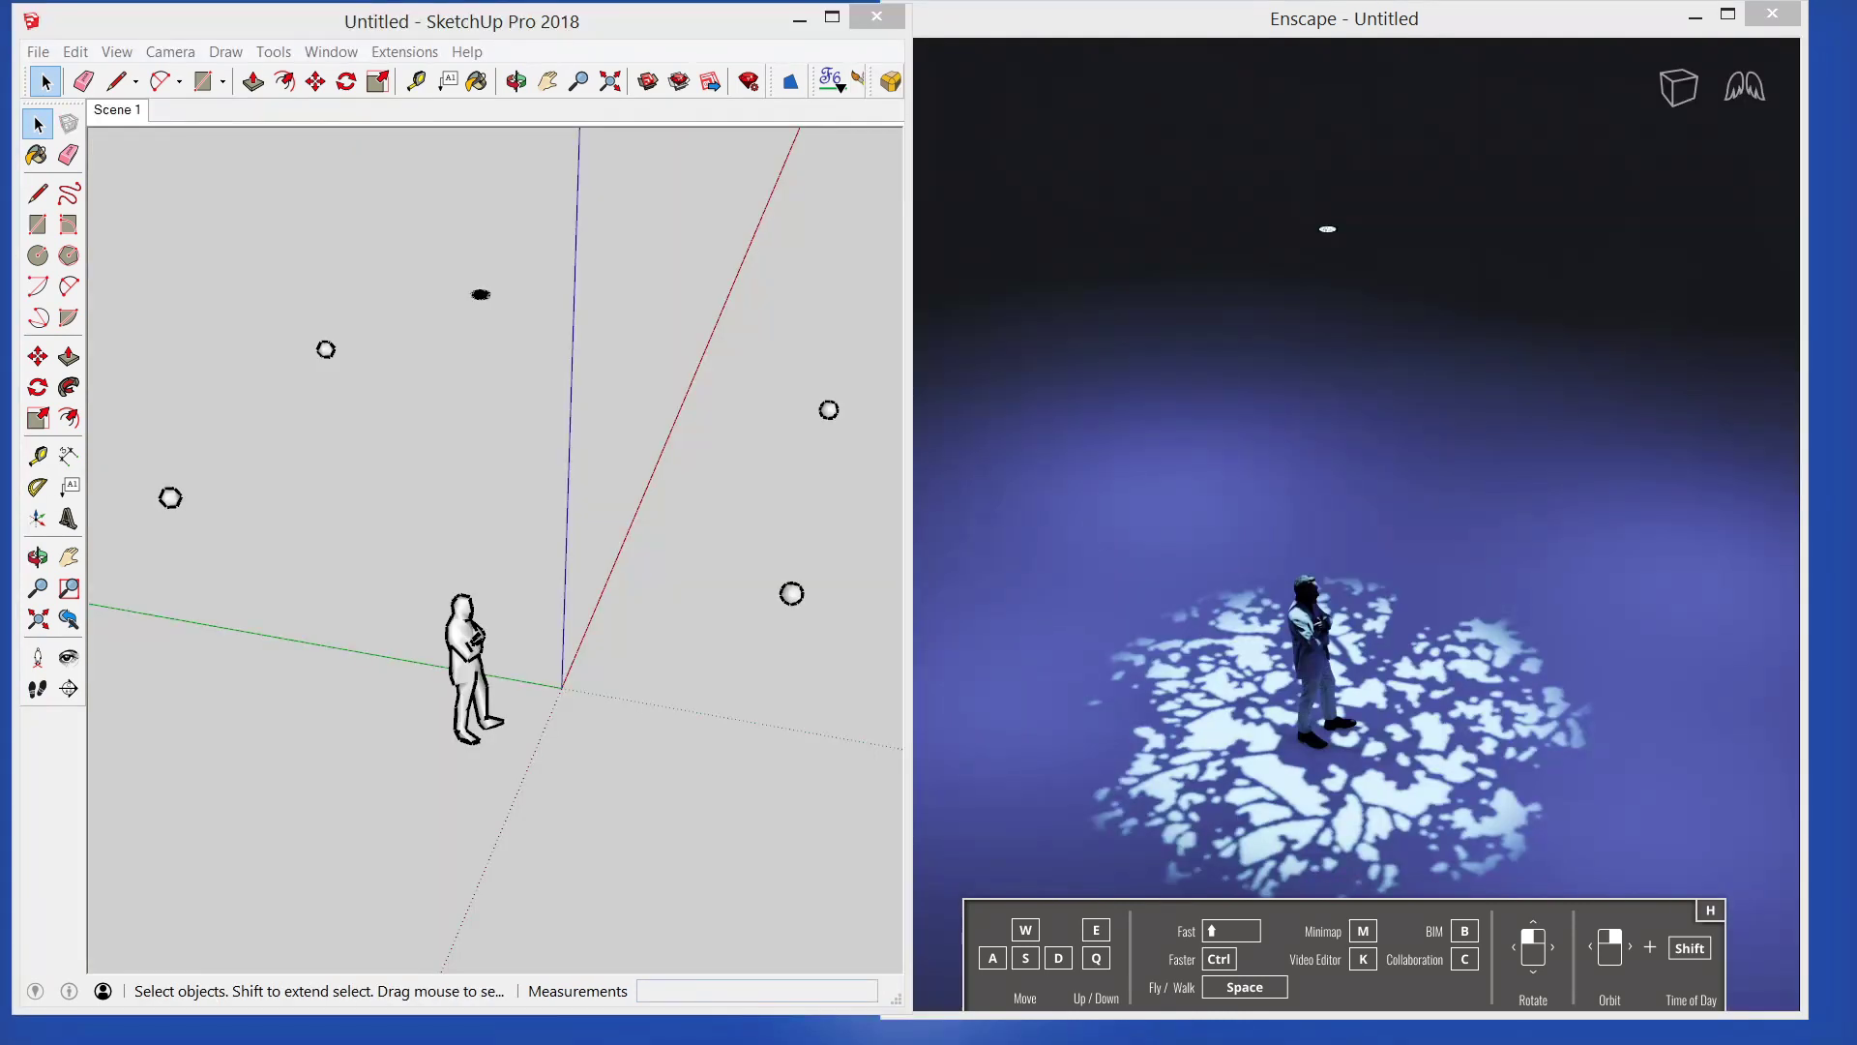
pyautogui.click(516, 81)
pyautogui.moveTo(416, 571)
pyautogui.mouseDown()
pyautogui.moveTo(386, 585)
pyautogui.moveTo(551, 568)
pyautogui.moveTo(329, 551)
pyautogui.moveTo(294, 493)
pyautogui.moveTo(226, 494)
pyautogui.moveTo(344, 527)
pyautogui.mouseUp()
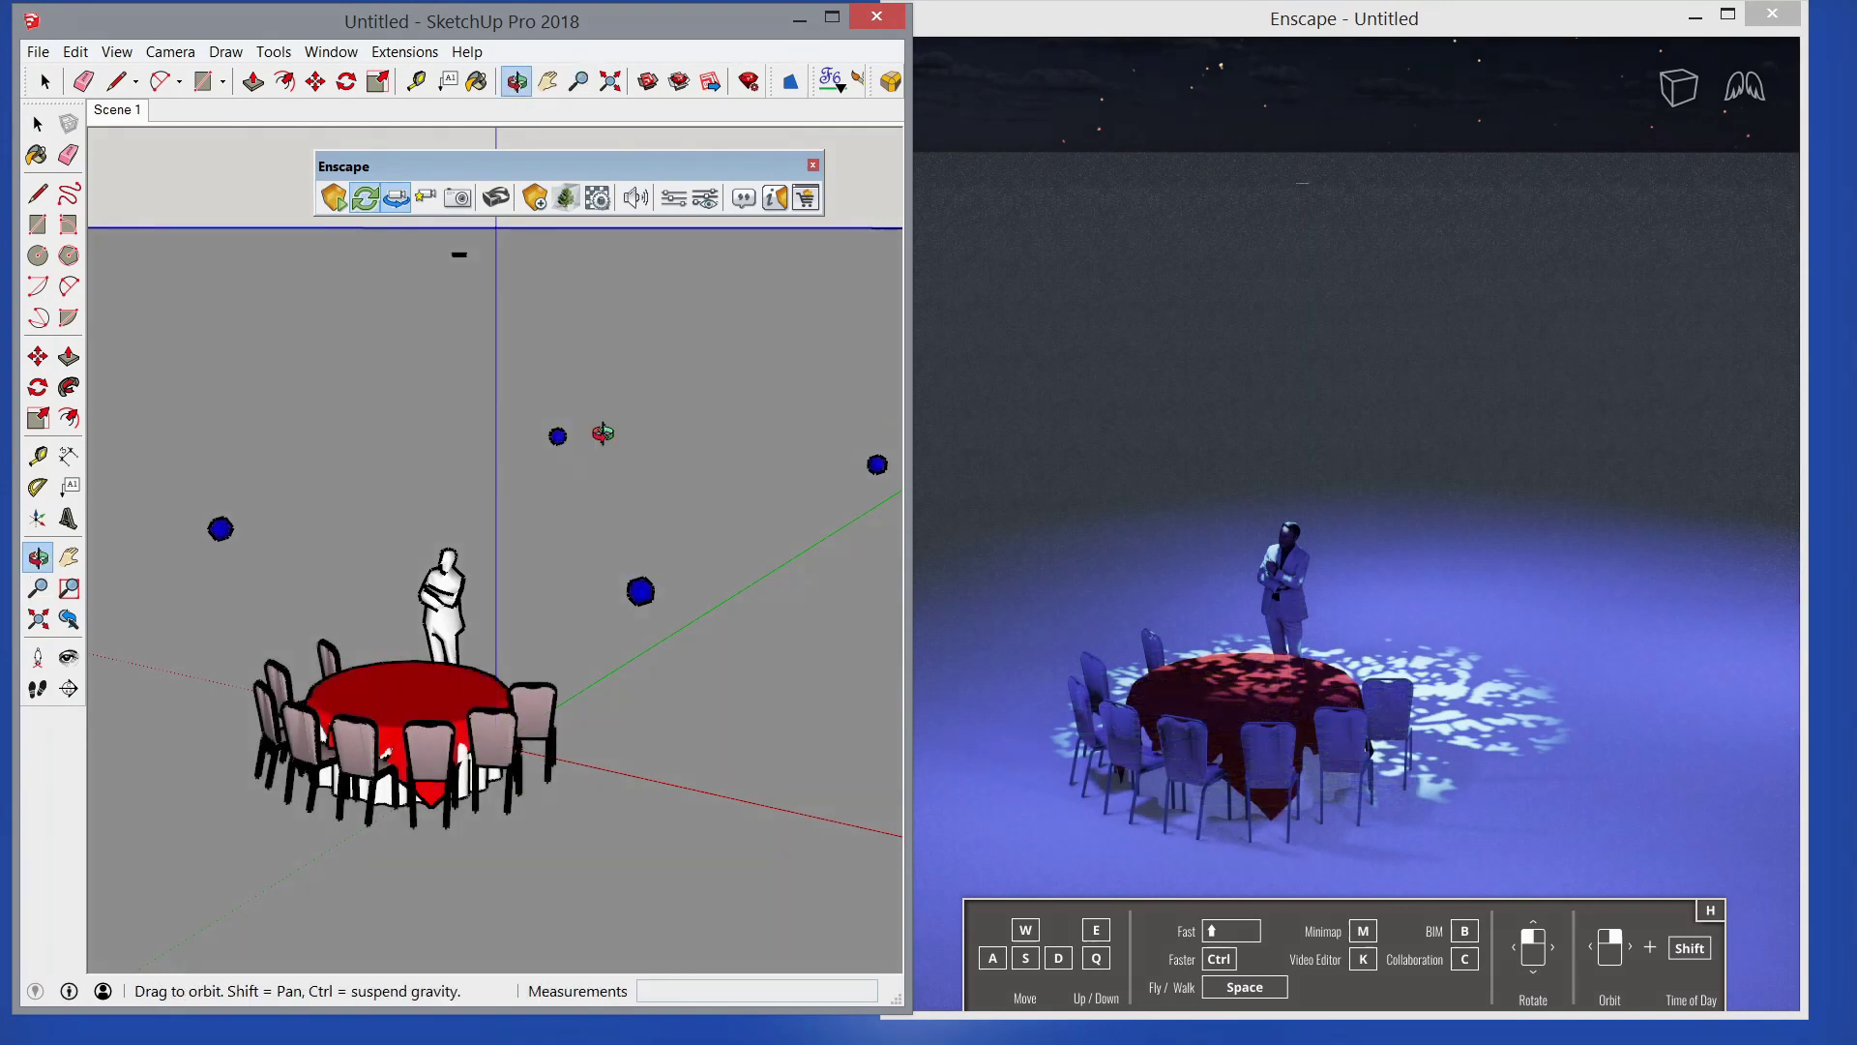
# Step: Paint a gobo spotlight with red Color A04 so its leaf pattern projects red-pink
pyautogui.moveTo(602, 433)
pyautogui.mouseDown()
pyautogui.moveTo(595, 600)
pyautogui.moveTo(186, 609)
pyautogui.moveTo(183, 630)
pyautogui.moveTo(315, 638)
pyautogui.moveTo(252, 650)
pyautogui.mouseUp()
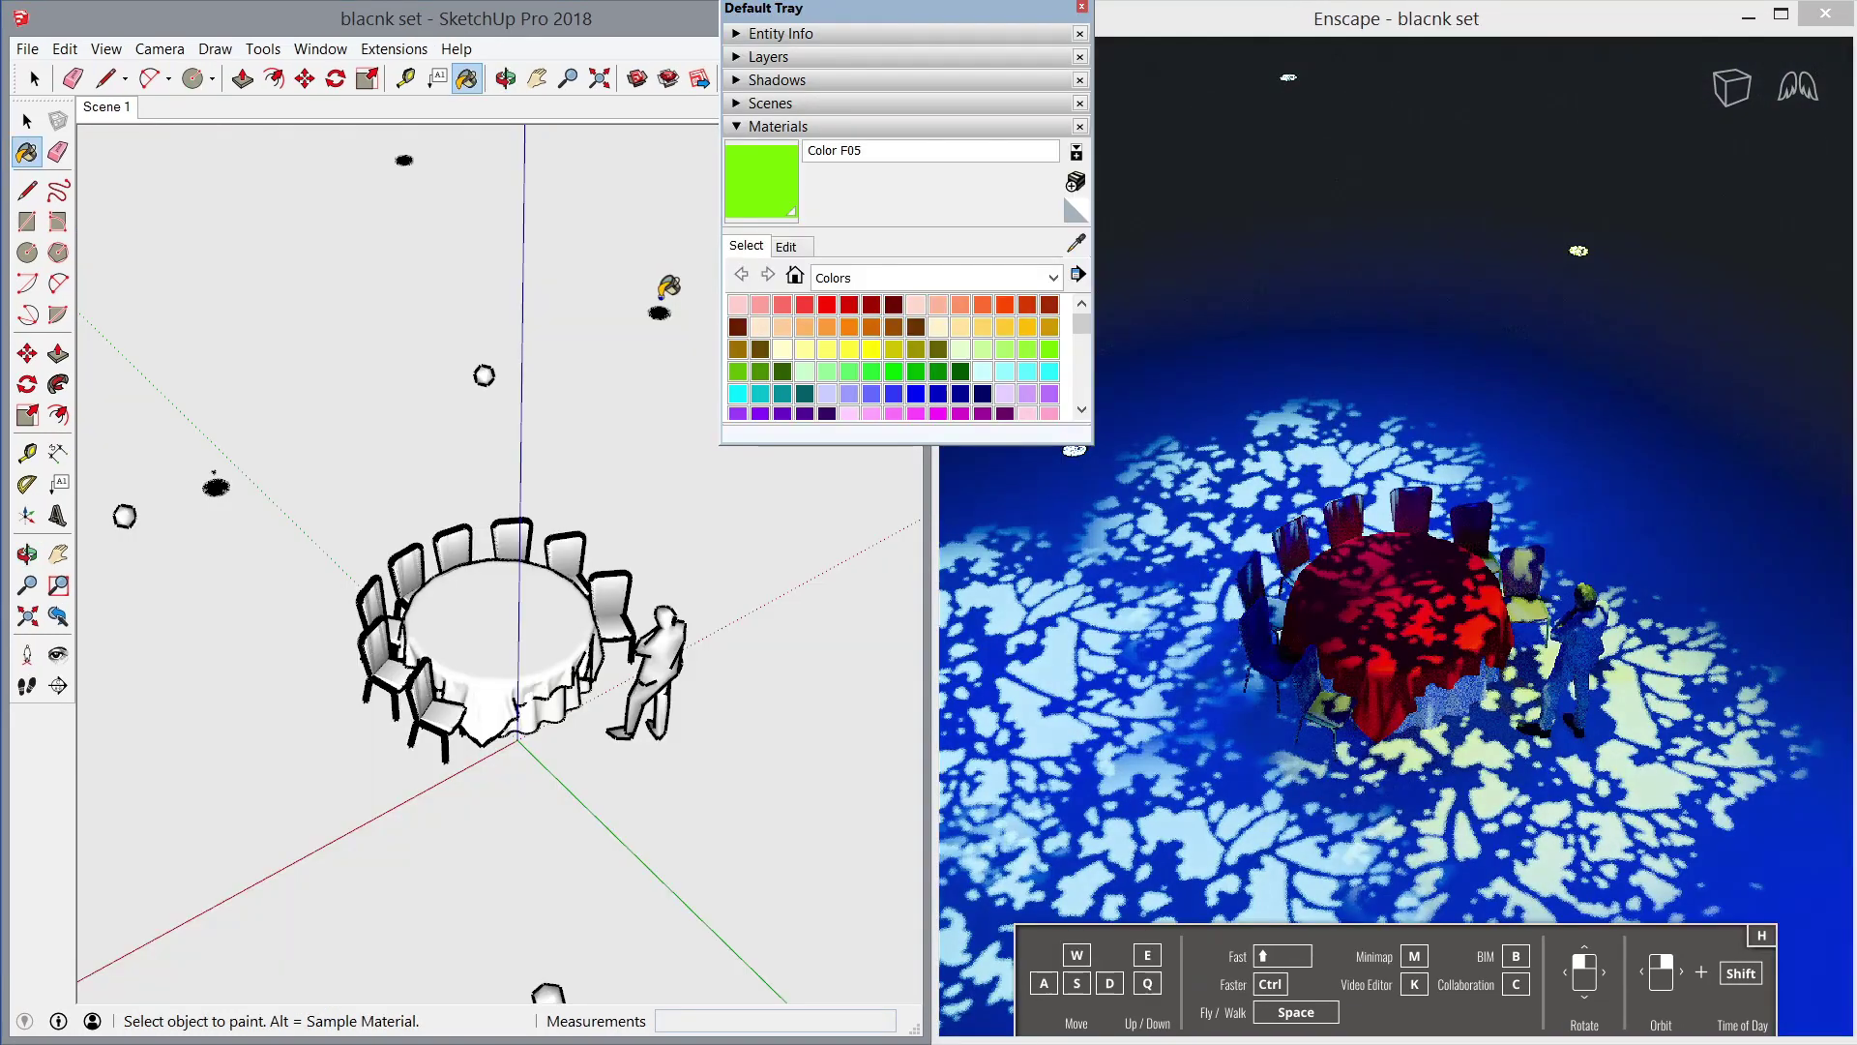
pyautogui.click(805, 303)
pyautogui.click(219, 469)
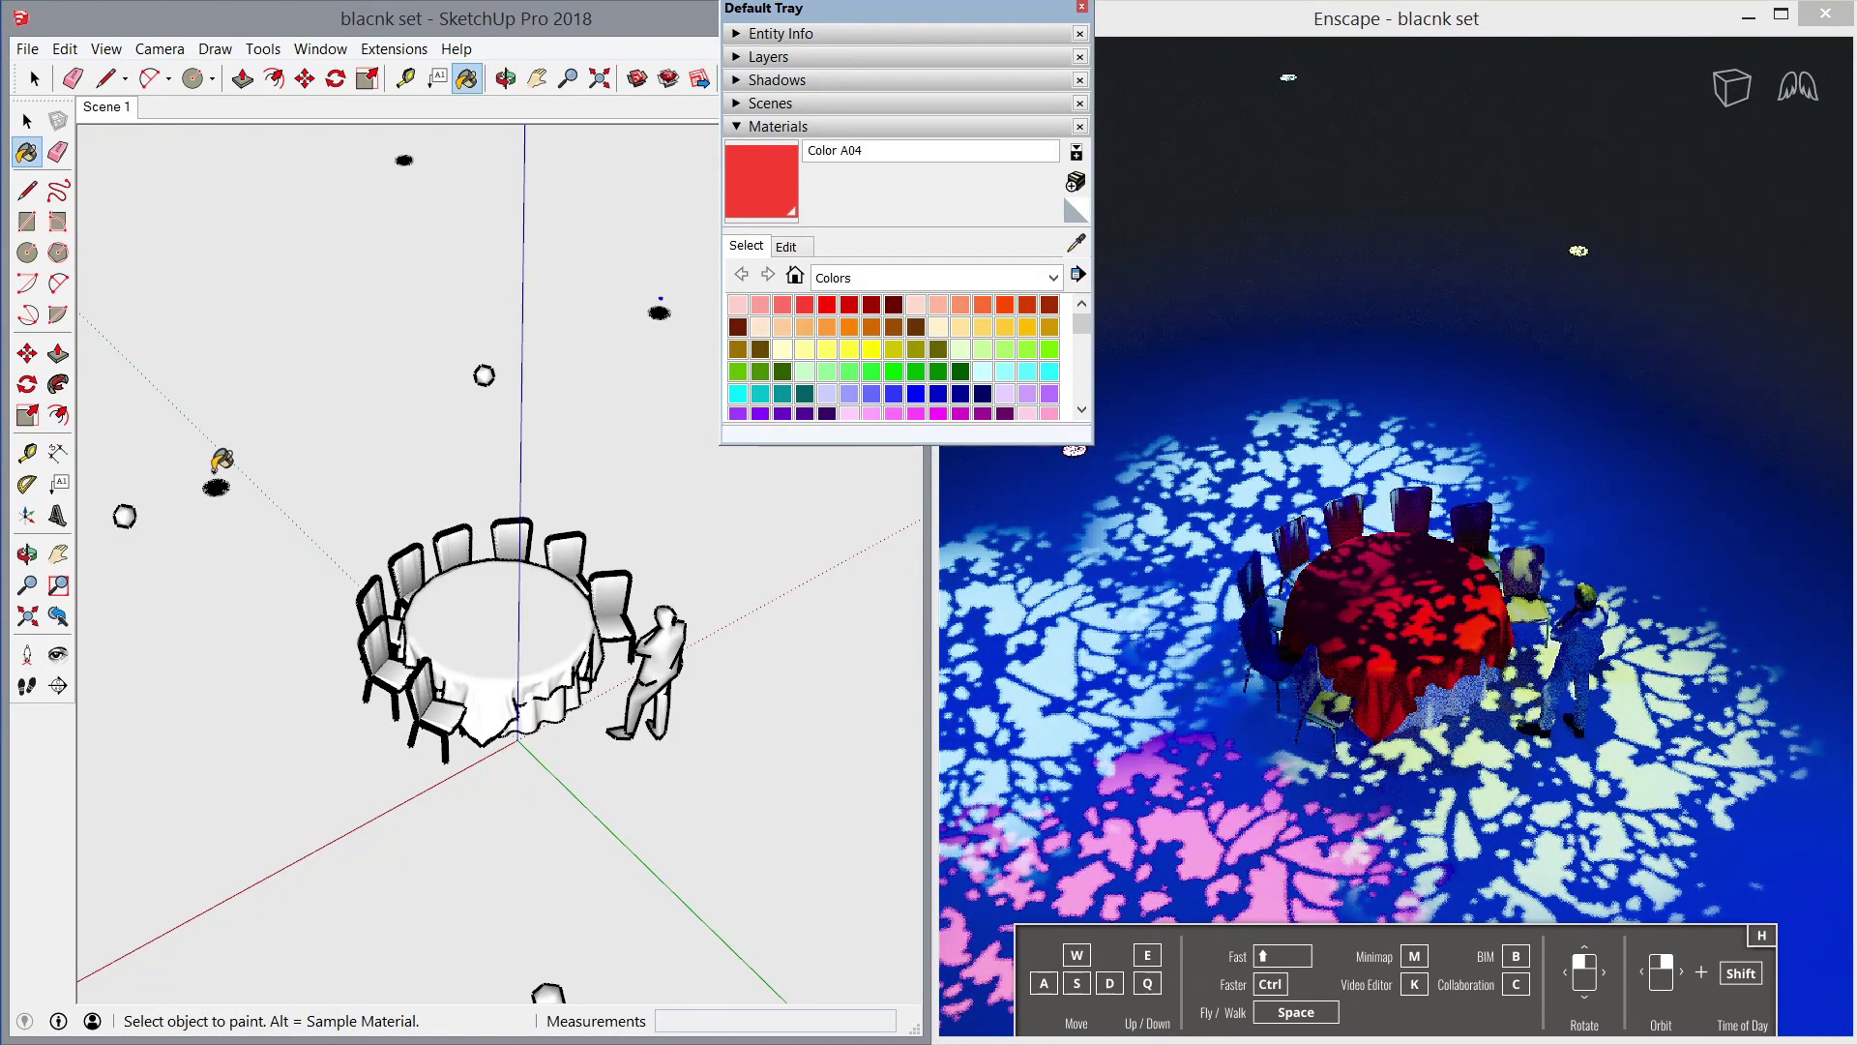
pyautogui.click(27, 120)
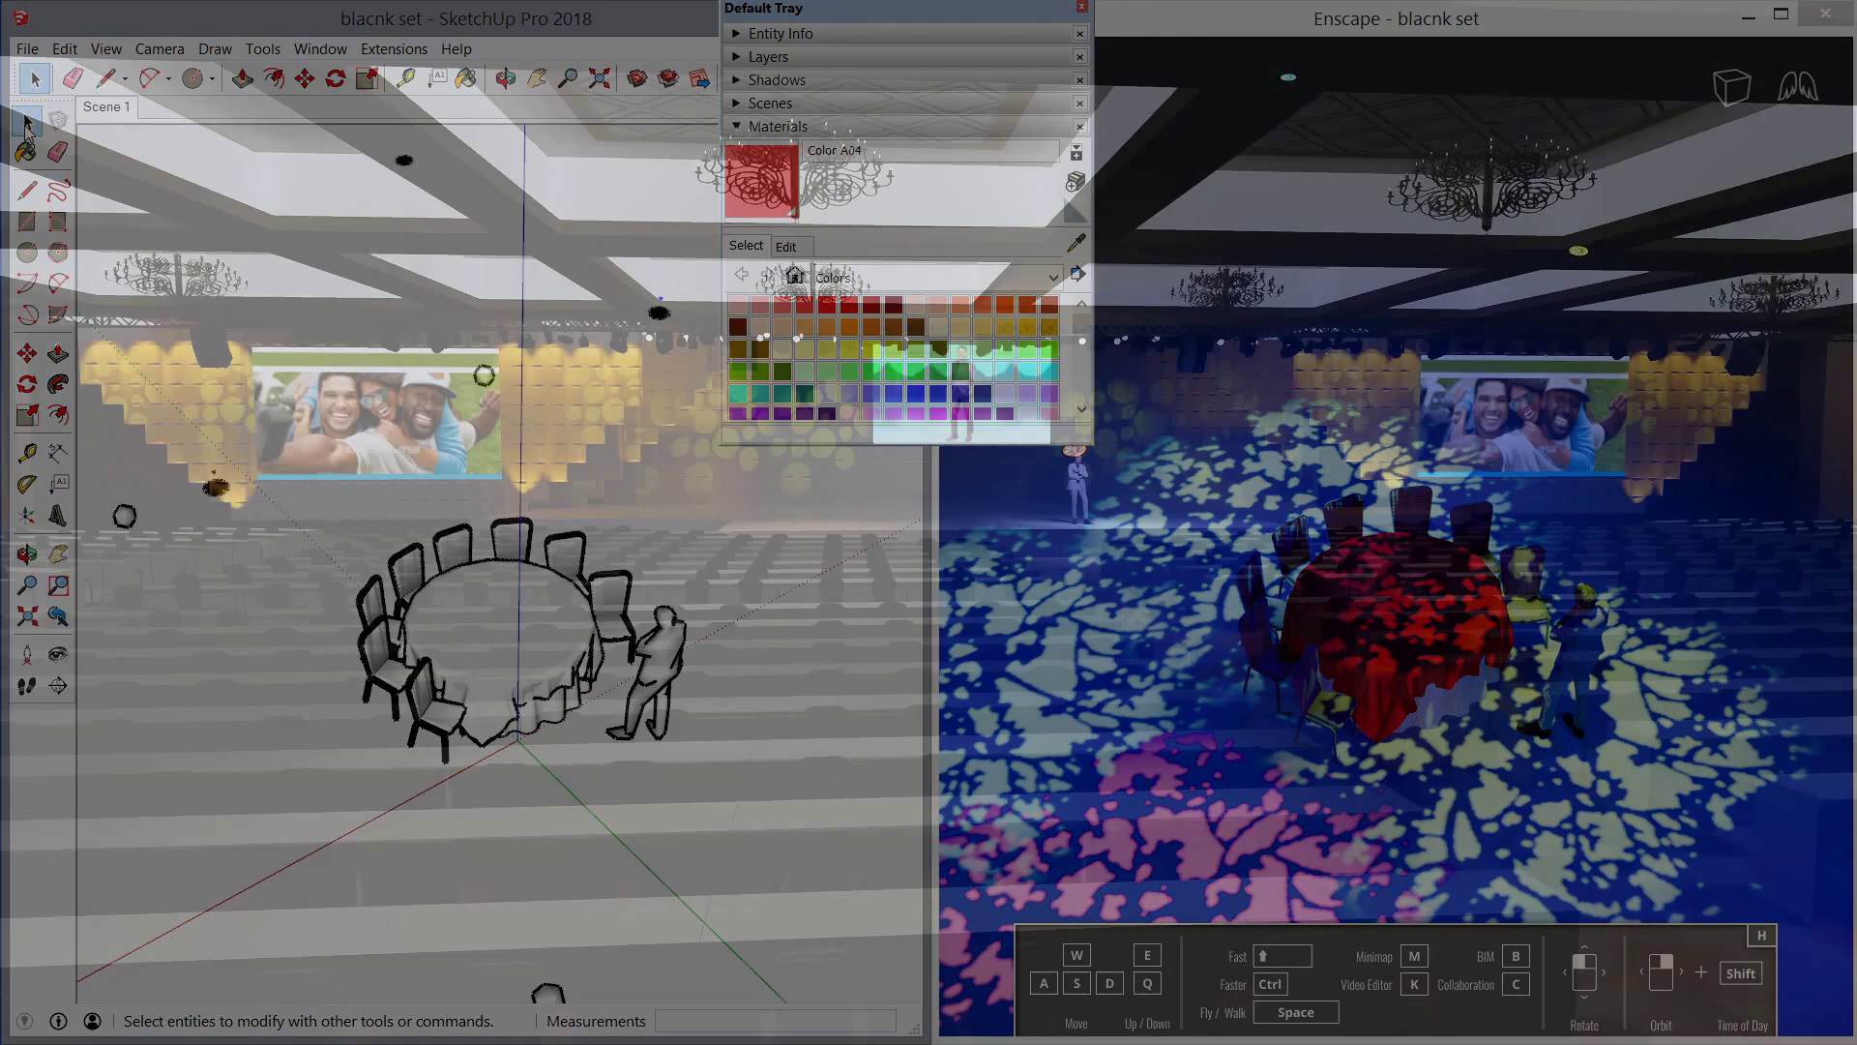